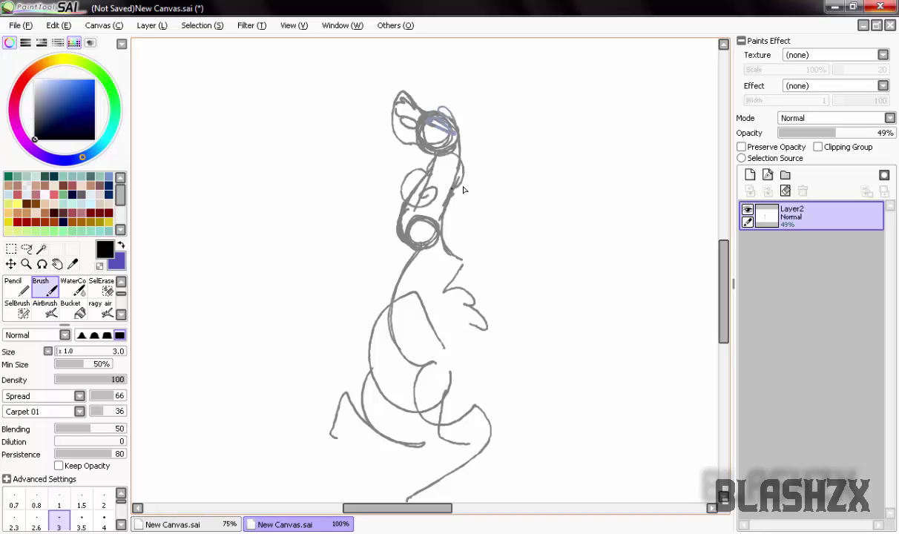
- Sketch curls and floating ovals around the neck and chest, an angular wing shape behind the head, and a hair curl on top
drag(432, 185, 437, 216)
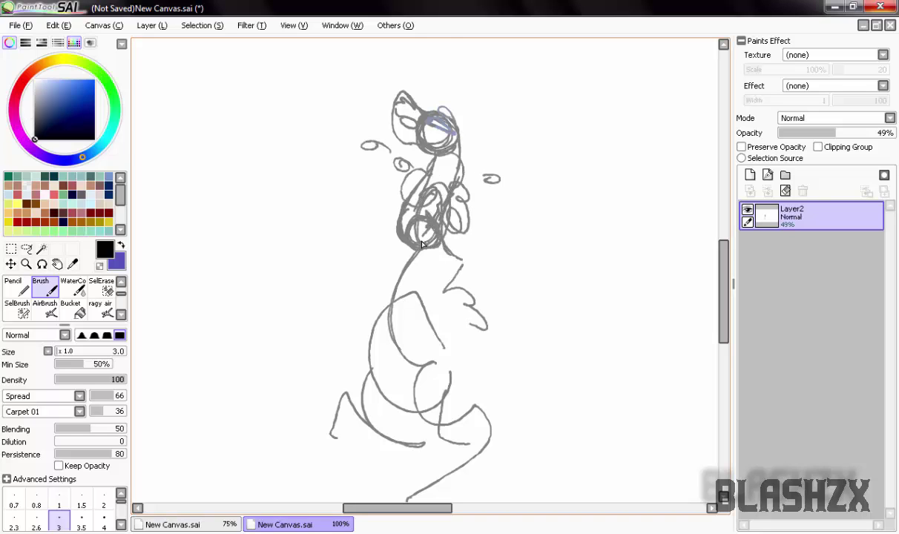
drag(466, 147, 455, 106)
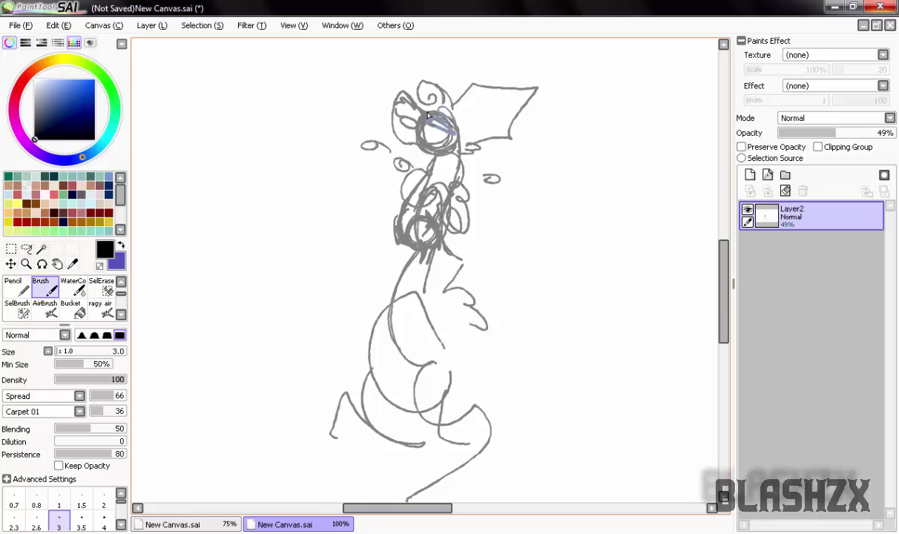
key(ctrl+z)
drag(347, 386, 358, 438)
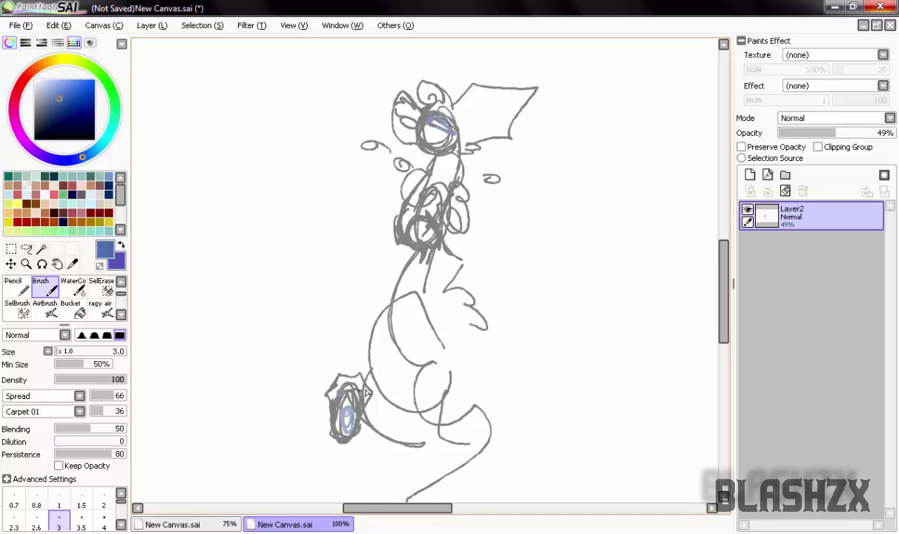
click(32, 141)
drag(348, 442, 421, 454)
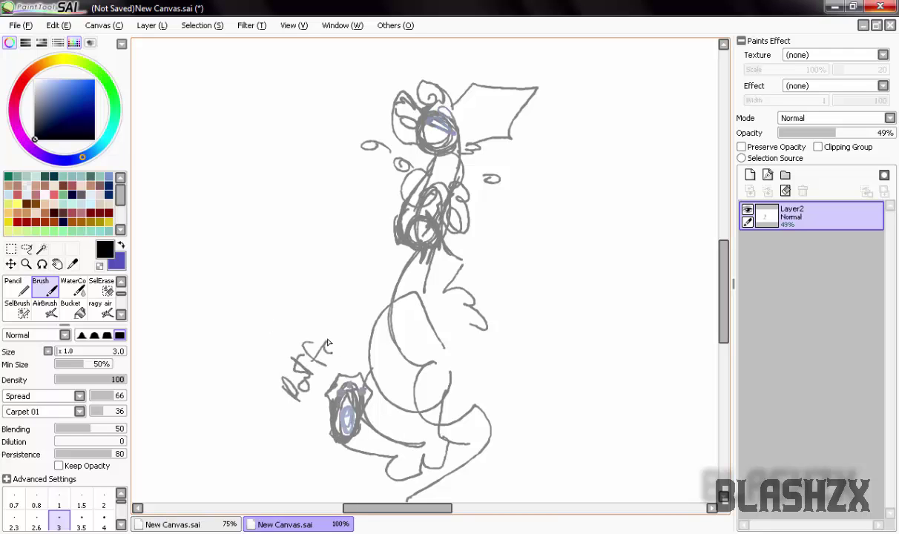
key(ctrl+z)
key(ctrl+z)
key(ctrl+z)
key(ctrl+z)
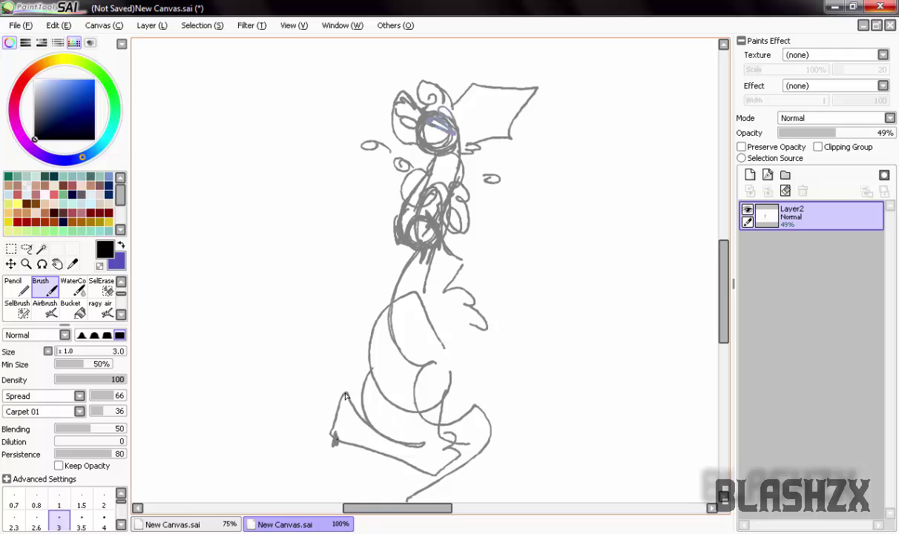
- Sketch the large angular outline beside the body, a shaded oval at the front foot, and the curved tip below it in black
drag(471, 326, 438, 473)
scroll(469, 343, down, 3)
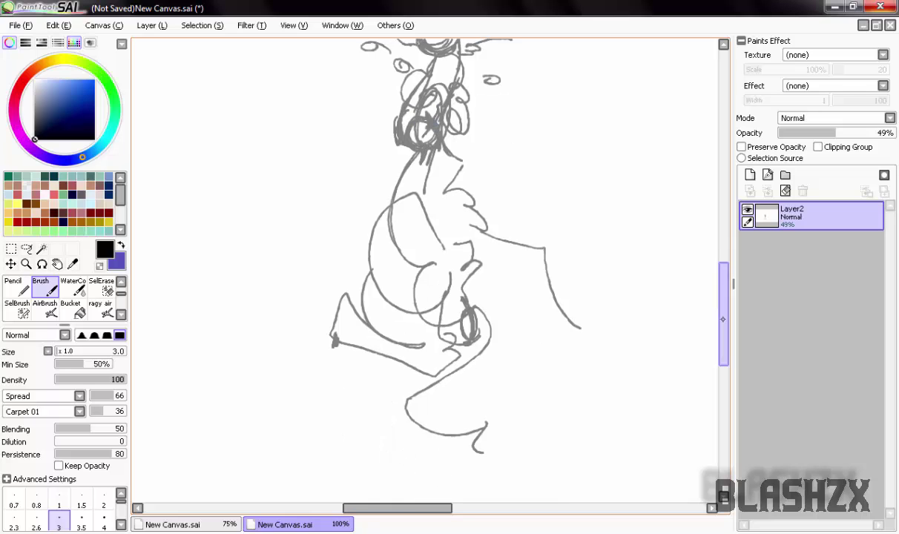
drag(464, 404, 490, 443)
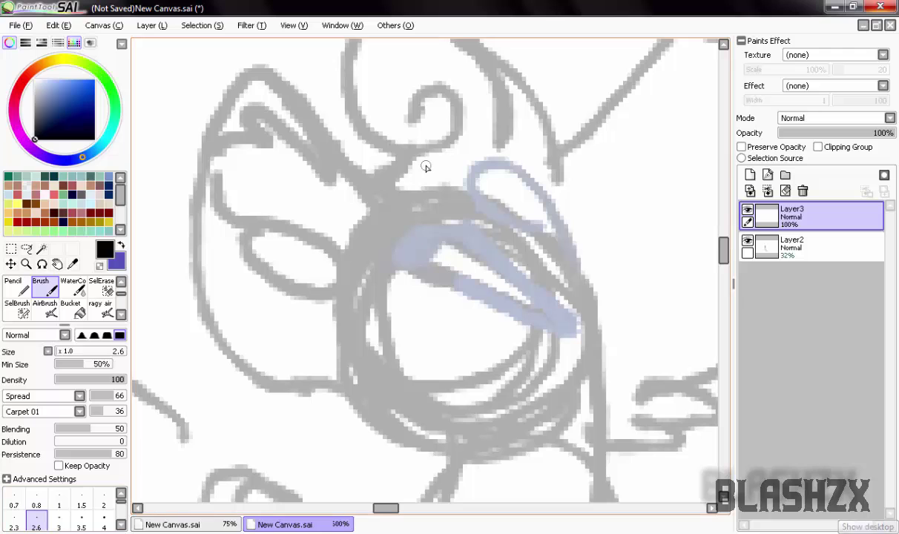
- Ink the eye shape and the small loop above it in black on Layer3 with the Brush at size 2.6
mouse_move(388, 261)
mouse_down()
mouse_move(434, 235)
mouse_move(598, 332)
mouse_up()
drag(453, 279, 594, 328)
mouse_move(475, 178)
mouse_down()
mouse_move(545, 230)
mouse_move(542, 220)
mouse_up()
key(ctrl+z)
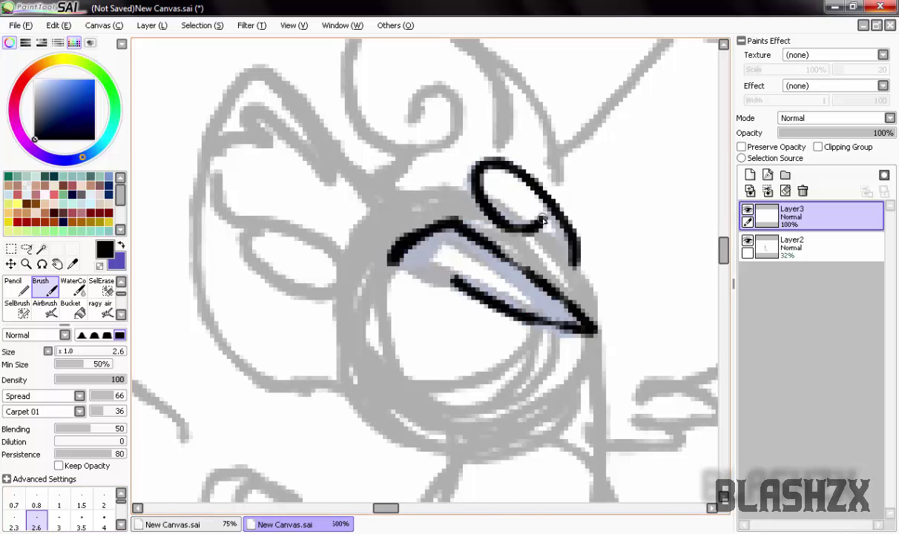
- Ink the large spiral hair curl on top of the head and the pointed ear with its jagged inner edge
scroll(543, 221, up, 3)
drag(565, 285, 396, 220)
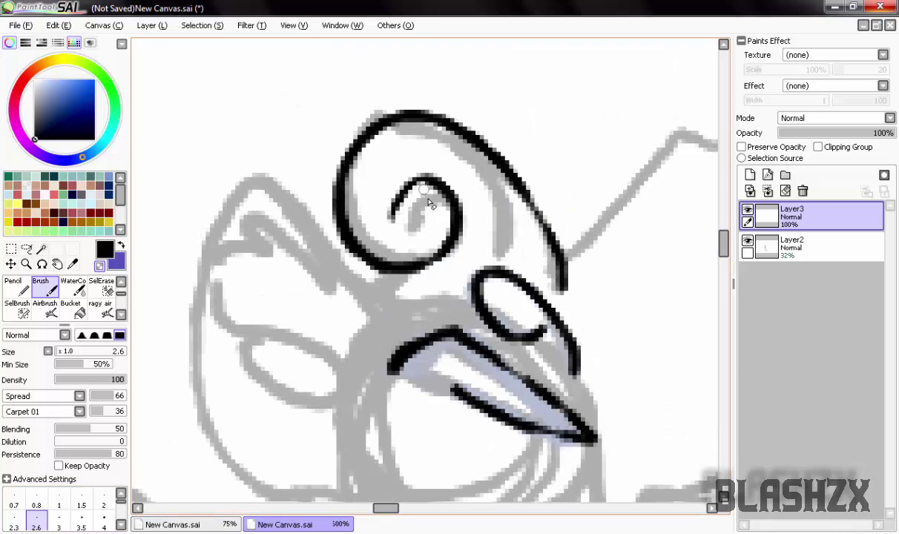
mouse_move(375, 297)
mouse_down()
mouse_move(204, 252)
mouse_move(338, 296)
mouse_up()
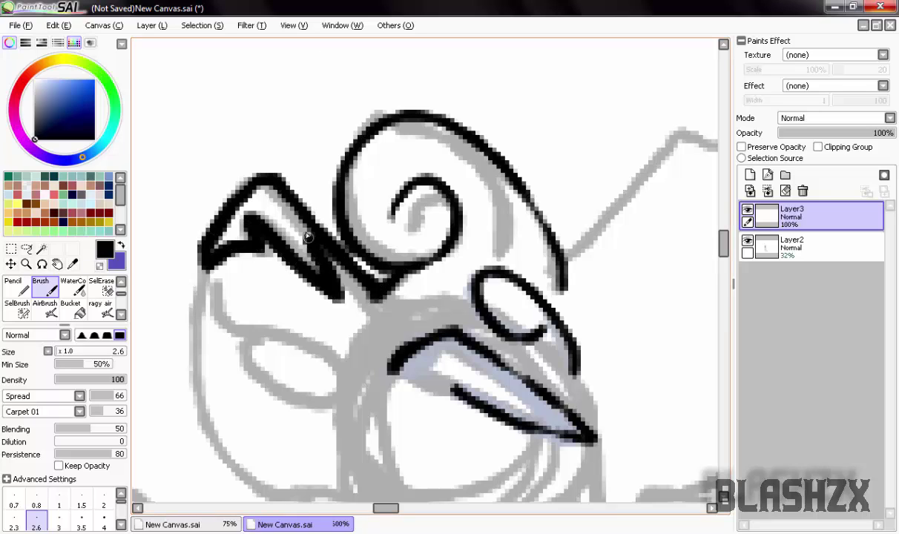
key(ctrl+z)
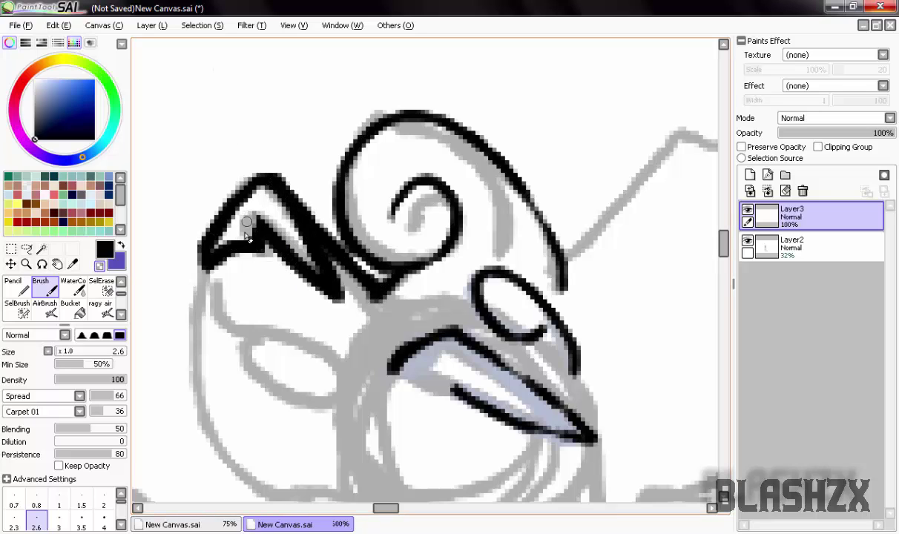
- Ink the back of the head, the oval below the ear, and the jawline up to the mouth
mouse_move(200, 230)
mouse_down()
mouse_move(189, 404)
mouse_move(244, 475)
mouse_up()
scroll(245, 474, down, 4)
key(ctrl+z)
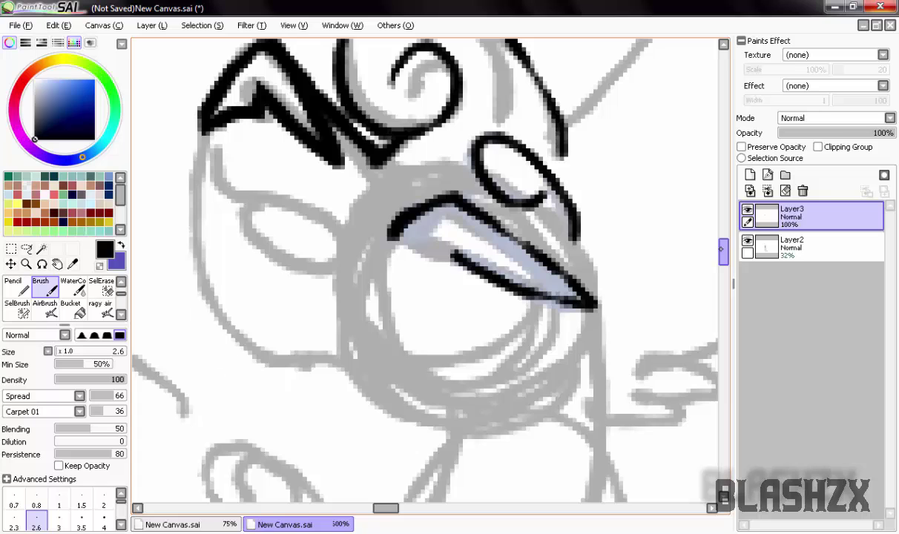
mouse_move(205, 133)
mouse_down()
mouse_move(394, 385)
mouse_move(583, 361)
mouse_up()
- Ink the spiral curls under the jaw and the two small floating curls beside them
scroll(316, 288, down, 10)
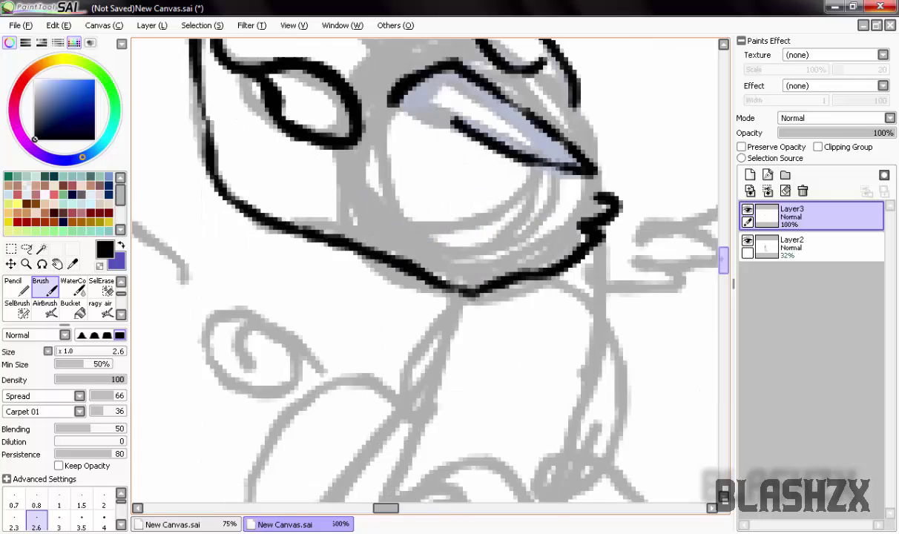
mouse_move(445, 98)
mouse_down()
mouse_move(320, 160)
mouse_move(371, 214)
mouse_up()
mouse_move(326, 186)
mouse_down()
mouse_move(430, 297)
mouse_move(394, 364)
mouse_up()
scroll(394, 346, up, 2)
drag(299, 222, 274, 194)
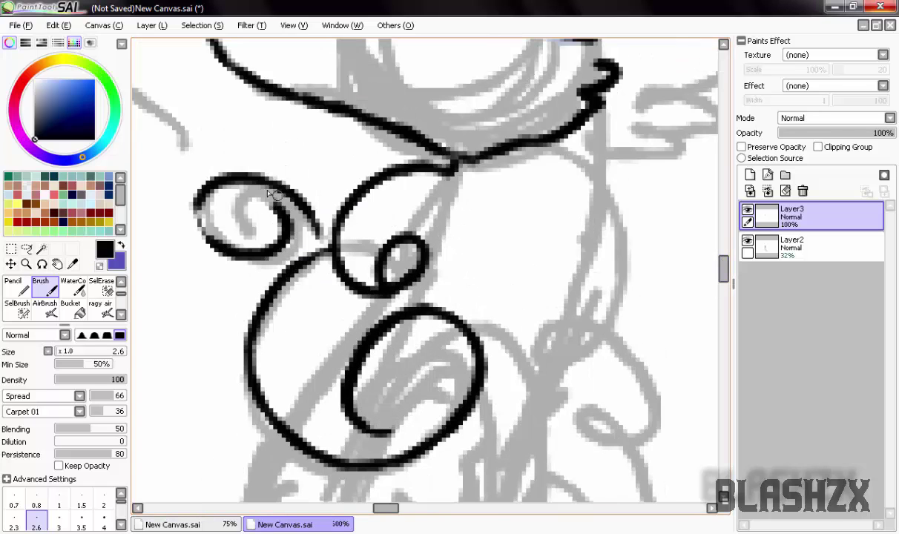
scroll(199, 215, left, 8)
drag(469, 153, 428, 118)
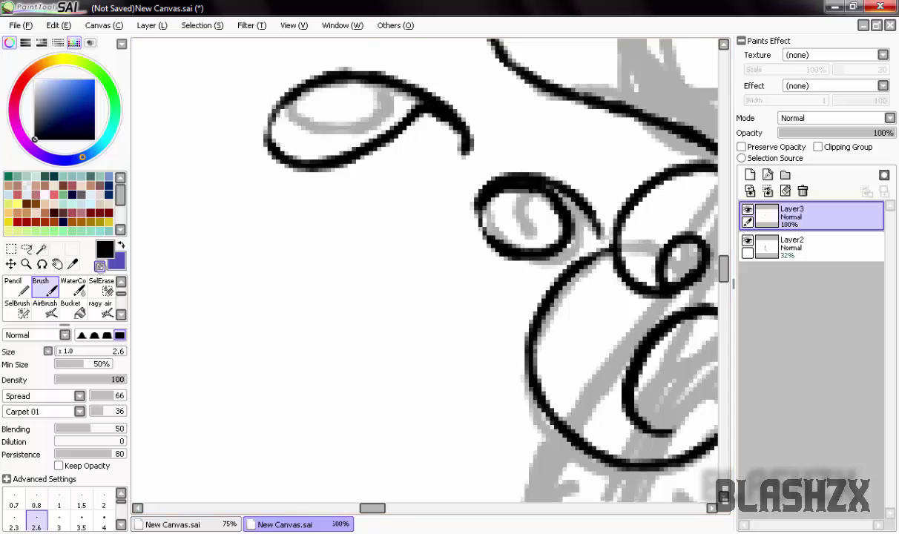
- Select the inked eye with the loop above it and transform the selection so it sits higher and further back on the head
drag(375, 507, 392, 507)
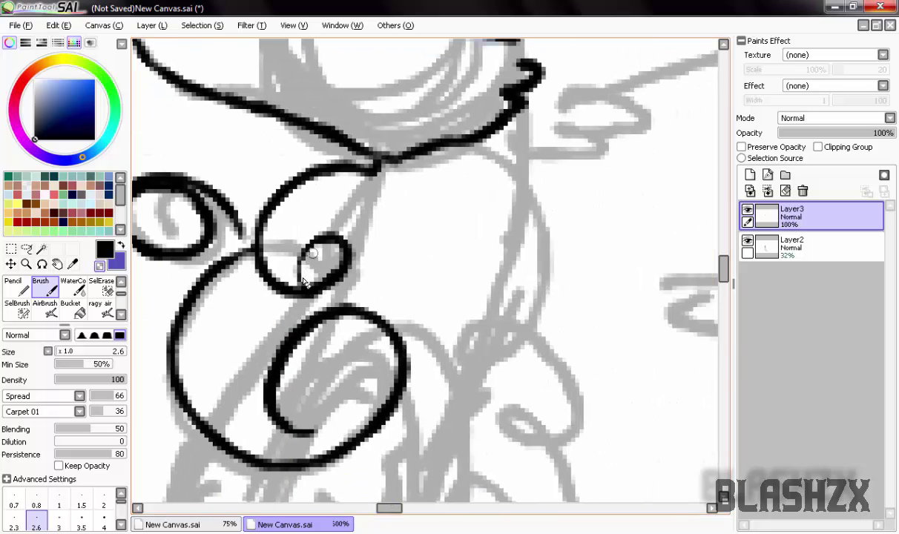
key(minus)
key(minus)
key(minus)
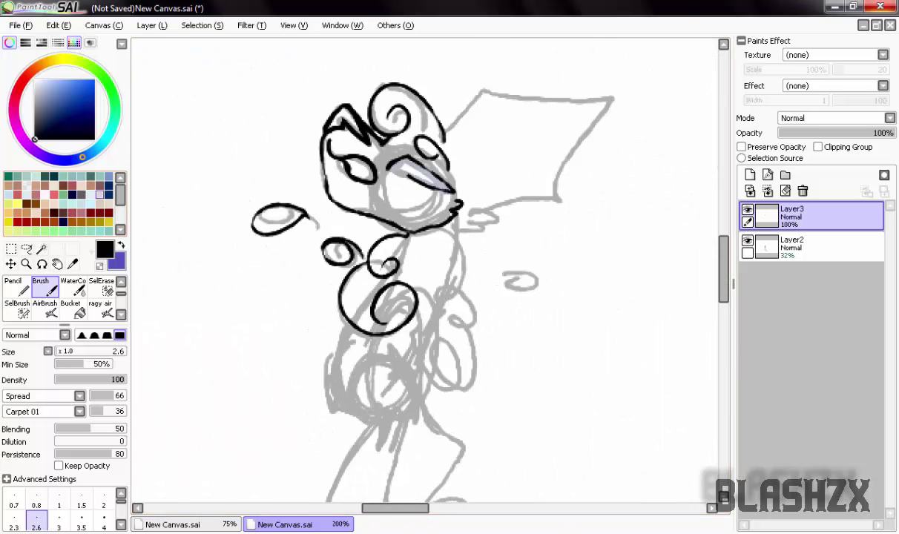
key(a)
key(ctrl+t)
drag(433, 189, 411, 121)
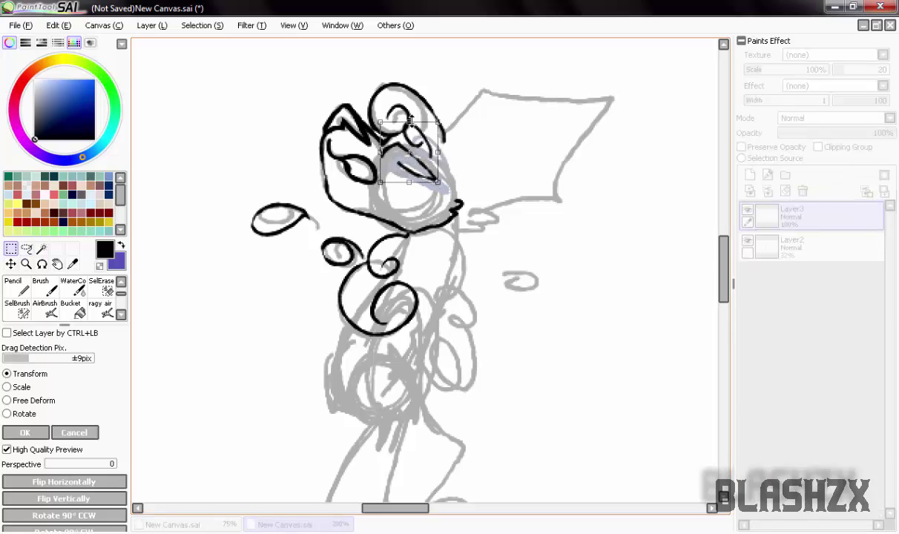
click(24, 432)
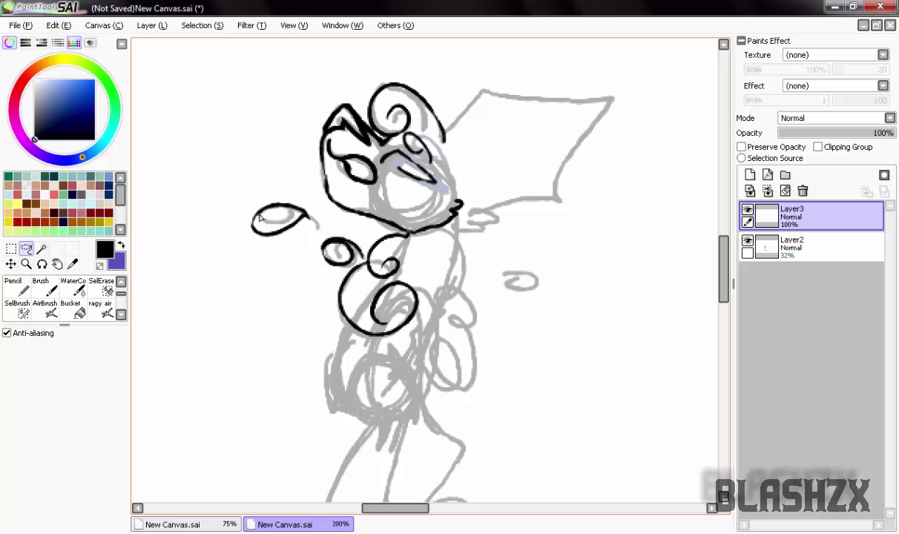
- Ink two overlapping ovals over the chest below the neck curls with the Pencil at size 2.6
key(n)
scroll(426, 267, up, 3)
scroll(426, 267, down, 3)
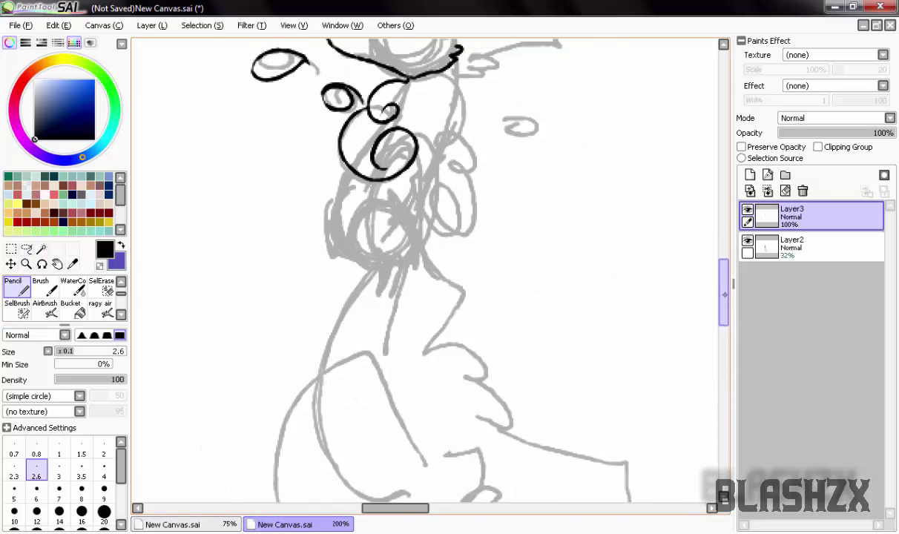
drag(394, 218, 407, 258)
drag(405, 195, 417, 247)
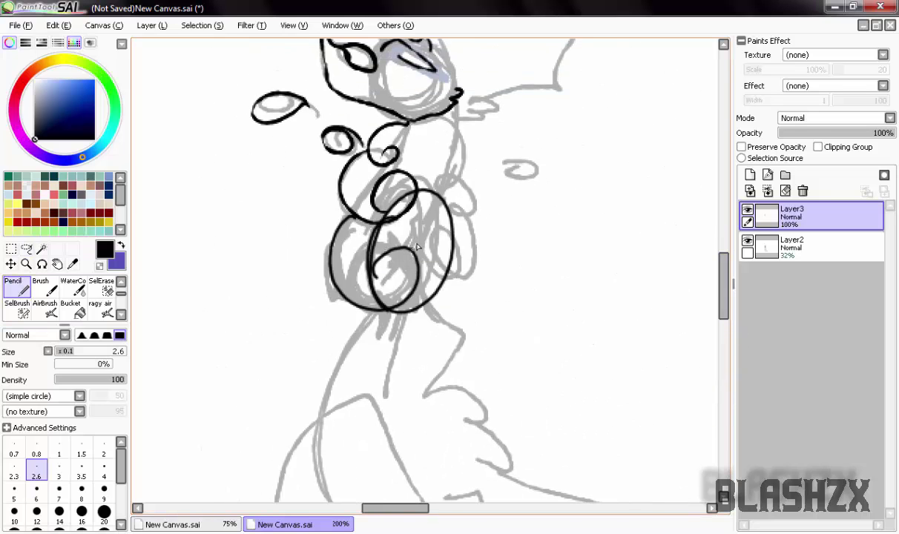
- Raise the Pencil size to 9 and clear the overlapping spiral lines inside the front chest oval
key(b)
key(n)
key(])
key(])
key(])
key(])
key(])
key(])
key(])
key(])
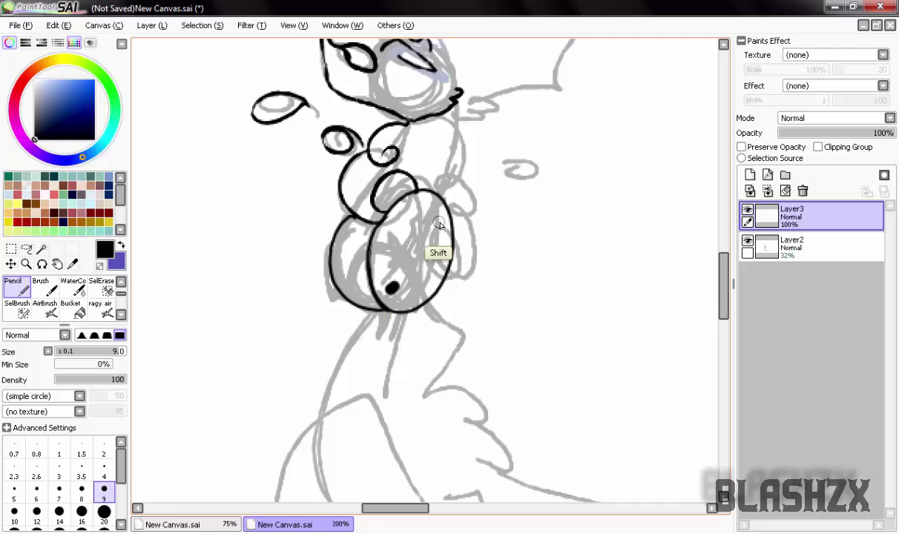
drag(448, 219, 391, 291)
drag(386, 230, 445, 278)
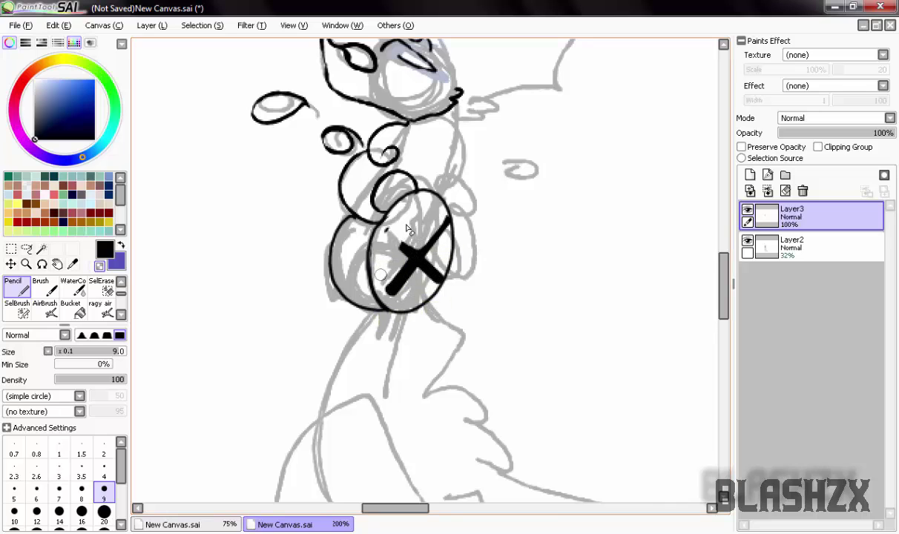
mouse_move(380, 274)
mouse_down()
mouse_move(422, 228)
mouse_move(409, 286)
mouse_up()
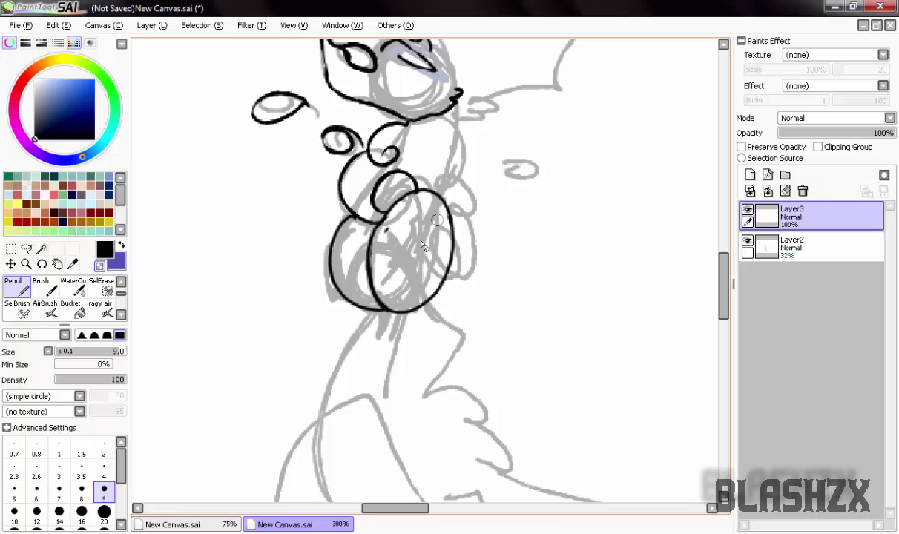
- Set the Pencil size to 2.3 and ink a thin X in the front chest oval with dripping strands beneath it
click(13, 467)
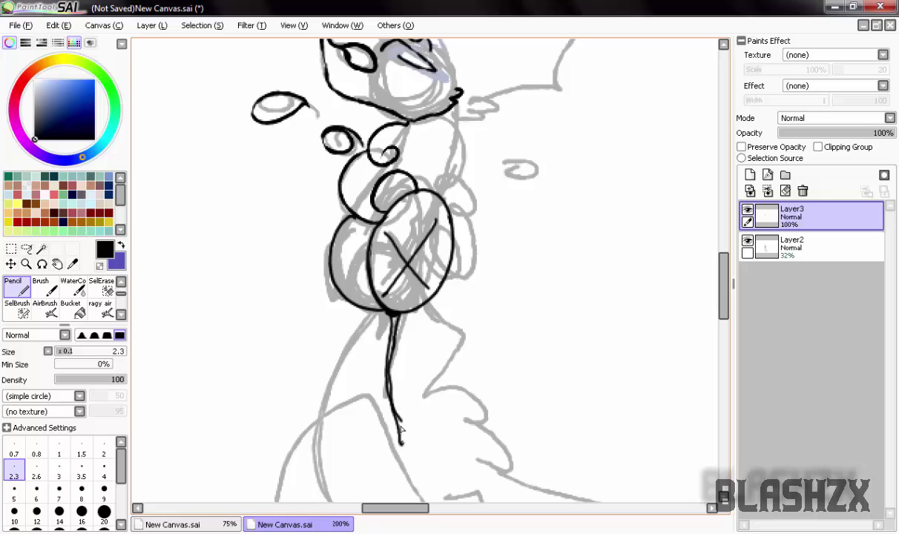
scroll(359, 197, down, 3)
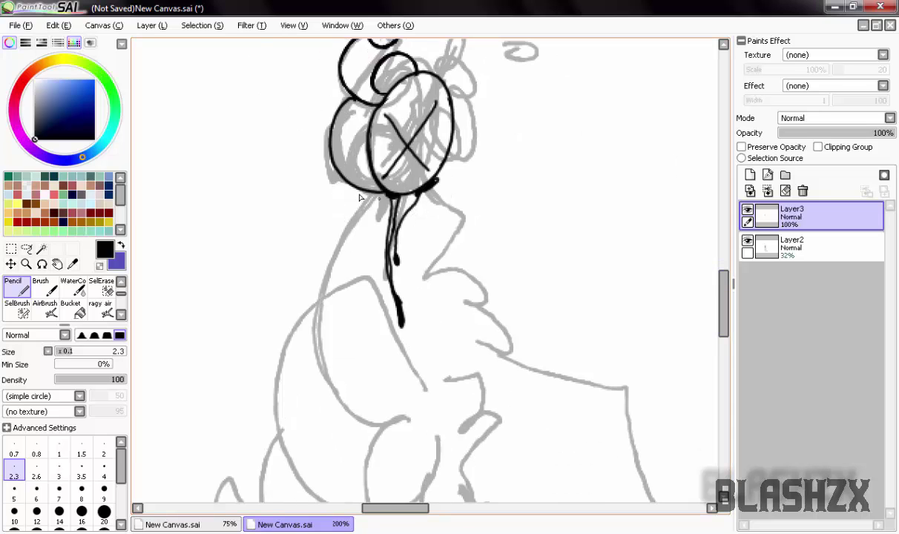
scroll(359, 197, down, 3)
- Ink the large haunch's straight front edge and its long outer curve, redoing strokes until they follow the sketch
drag(367, 107, 427, 220)
drag(311, 126, 333, 341)
key(ctrl+z)
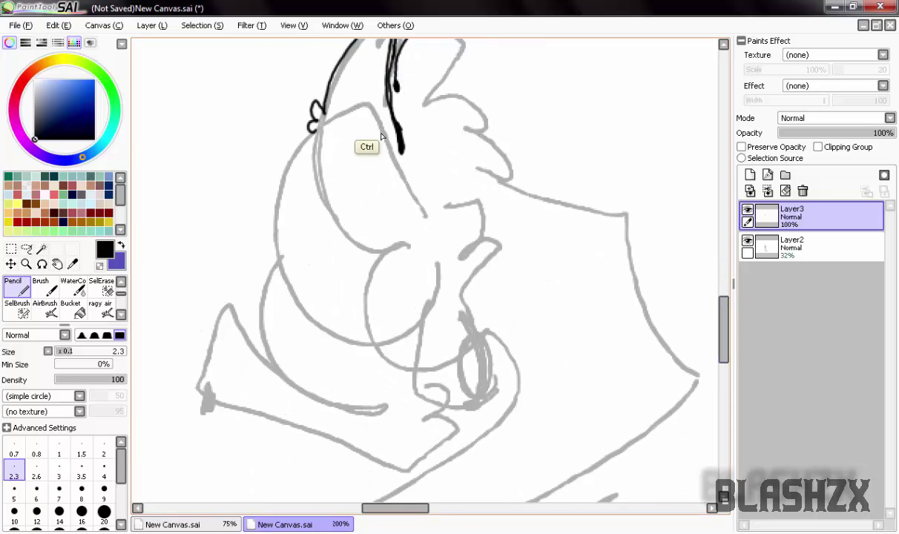
drag(367, 108, 437, 223)
mouse_move(311, 126)
mouse_down()
mouse_move(367, 108)
mouse_move(370, 311)
mouse_up()
key(ctrl+z)
drag(356, 101, 330, 312)
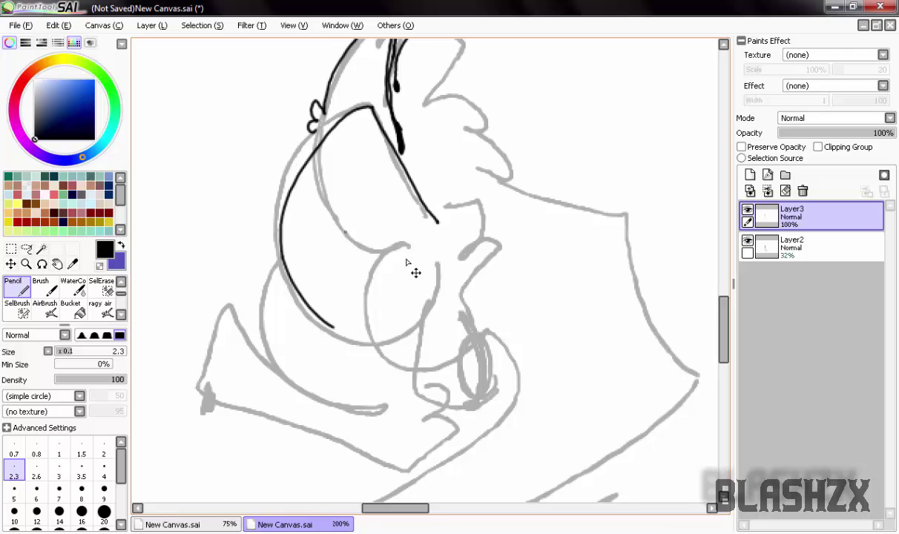
key(ctrl+z)
mouse_move(416, 256)
mouse_down()
mouse_move(265, 254)
mouse_move(298, 131)
mouse_up()
key(ctrl+z)
key(ctrl+z)
mouse_move(361, 98)
mouse_down()
mouse_move(318, 320)
mouse_move(281, 283)
mouse_move(419, 347)
mouse_up()
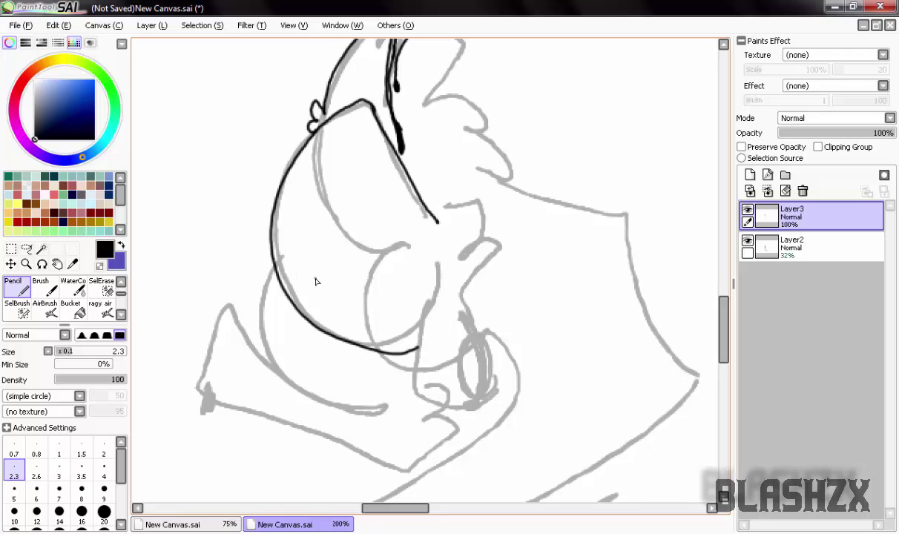
- Ink the haunch's lower front curve and erase the overlapping stray line ends at size 20
drag(431, 249, 342, 332)
key(ctrl+z)
drag(437, 261, 369, 349)
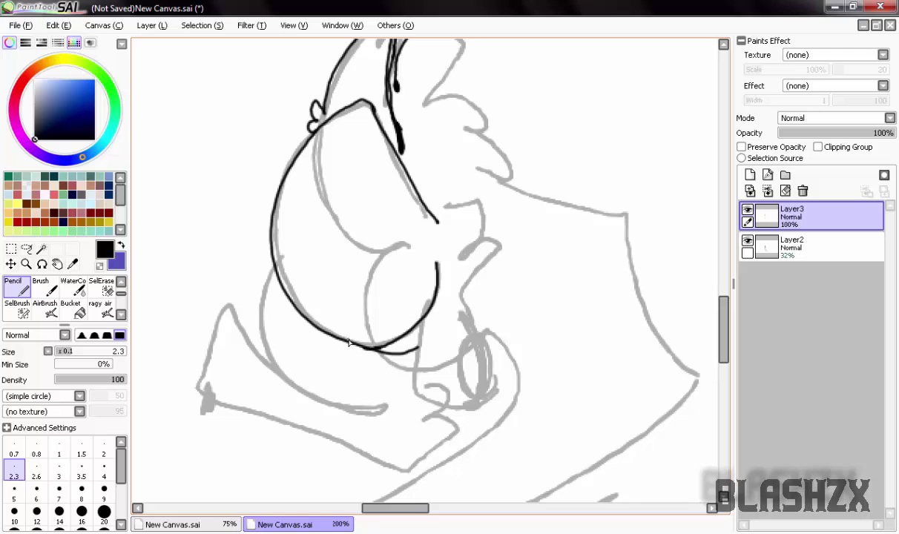
click(103, 510)
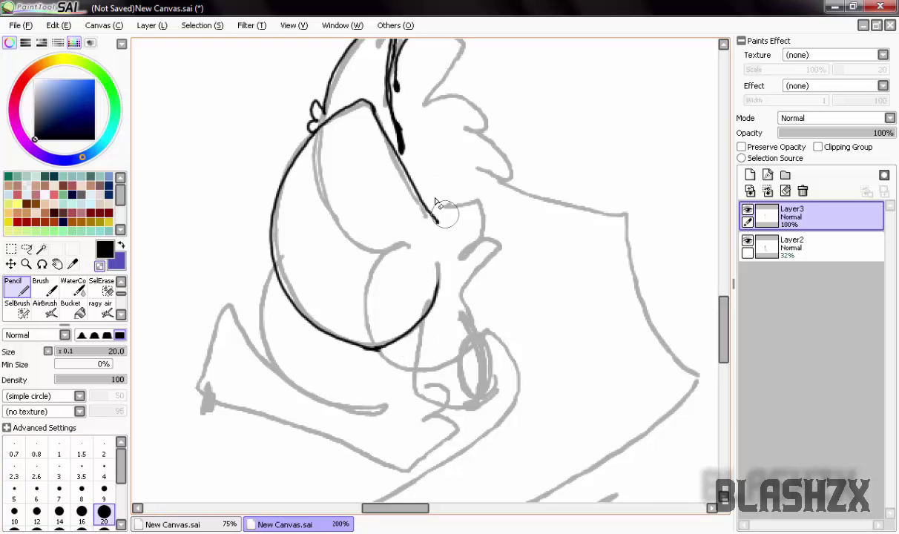
drag(437, 215, 405, 156)
- Ink the lower leg with its X-marked oval, the spiky shapes above it, and the rear curve and foot with the Pencil at size 2.3
click(14, 469)
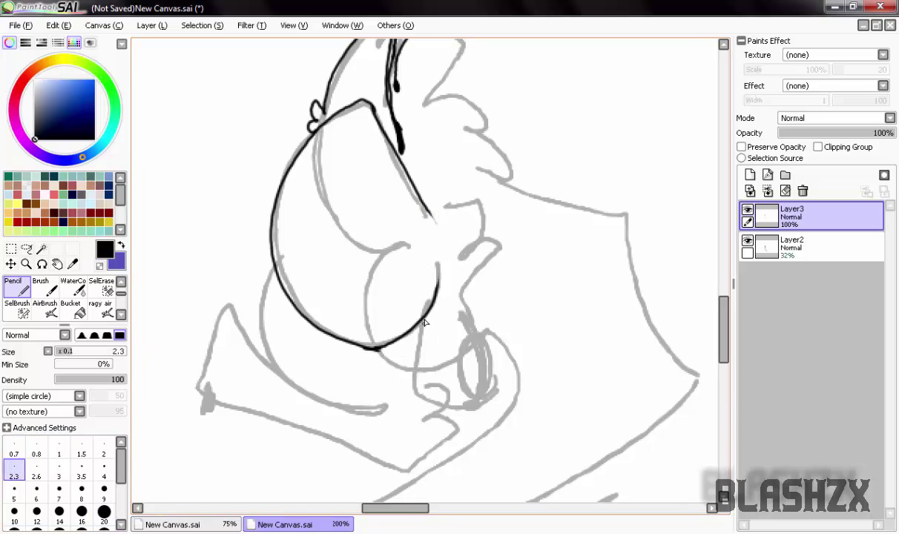
drag(481, 401, 495, 386)
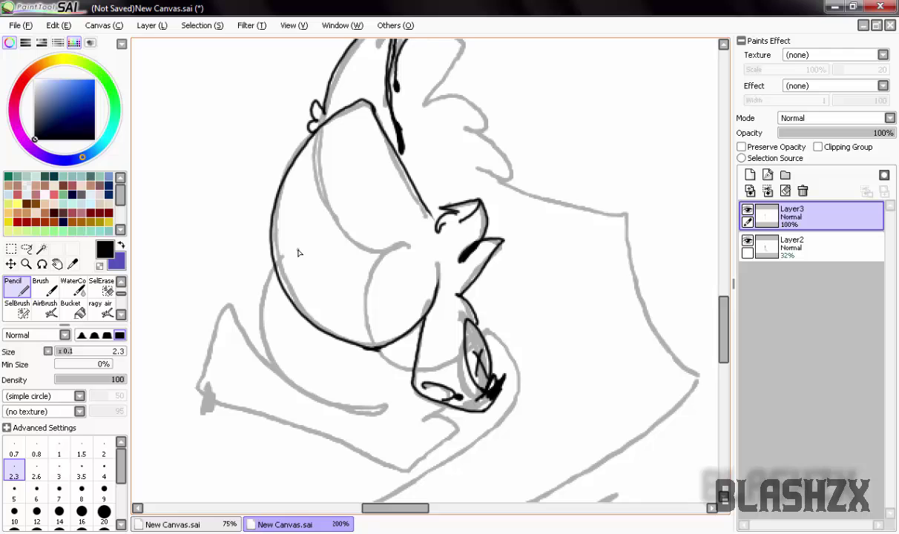
drag(280, 265, 409, 397)
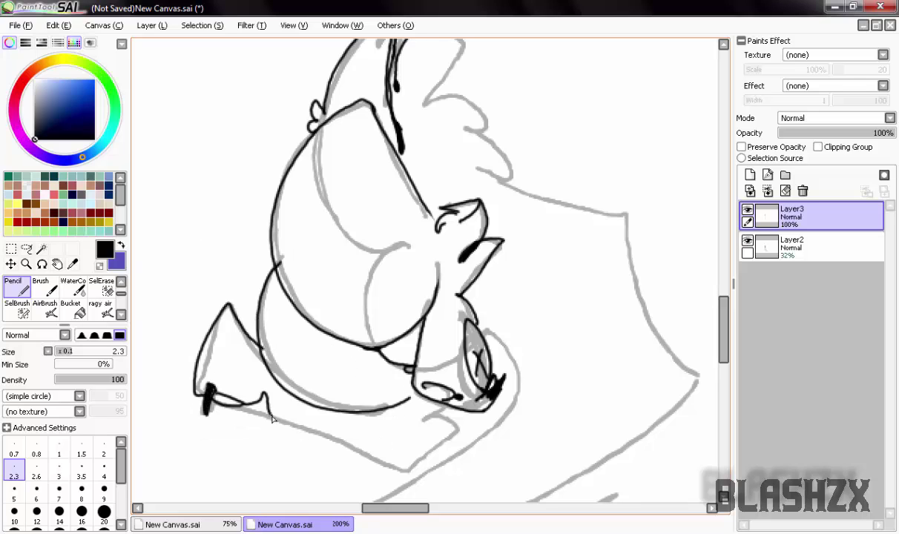
scroll(438, 311, right, 3)
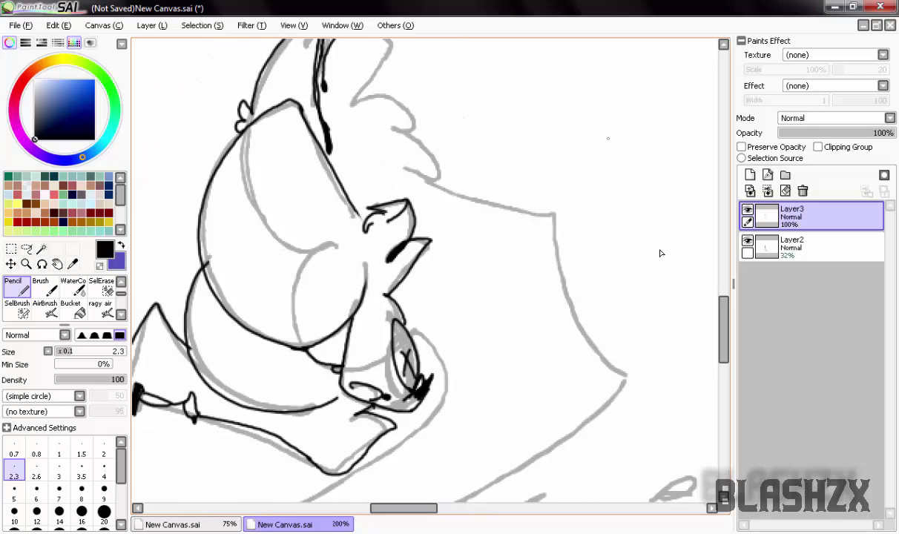
- Ink the pointed front edge beneath the X-marked oval and the layered feather tufts leading down to the lower wing
scroll(459, 157, up, 3)
scroll(358, 174, up, 3)
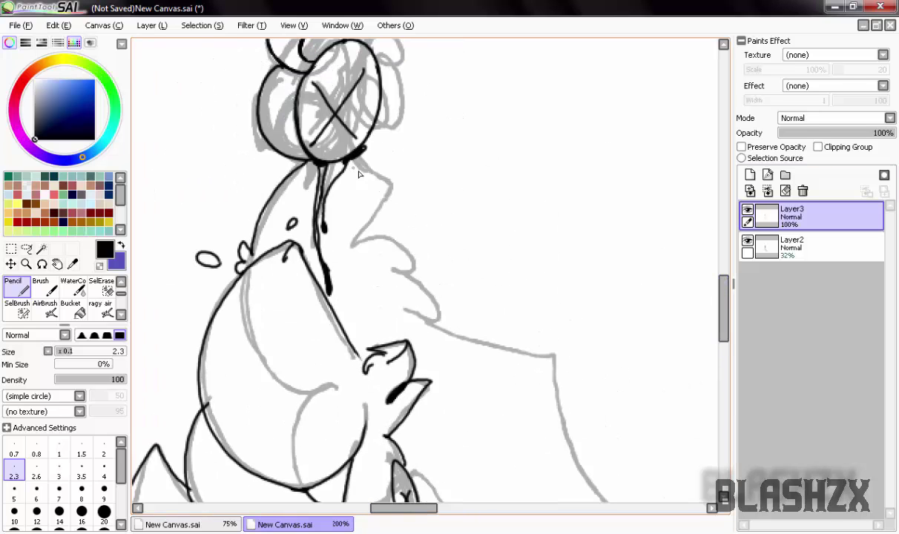
drag(354, 240, 424, 282)
drag(388, 265, 423, 283)
drag(401, 304, 440, 322)
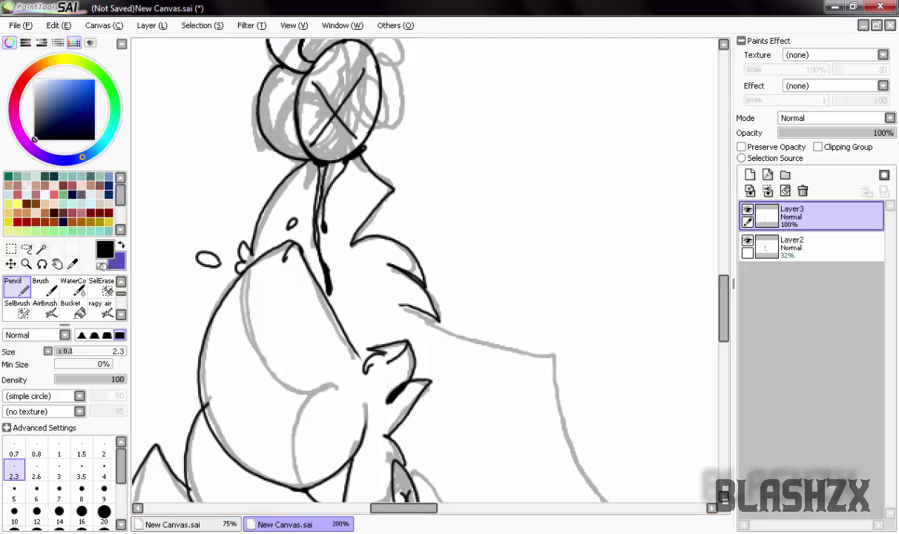
- Ink the upper wing with an elongated pointed tip and the small feathery tufts behind the head
drag(721, 288, 720, 257)
scroll(558, 137, up, 6)
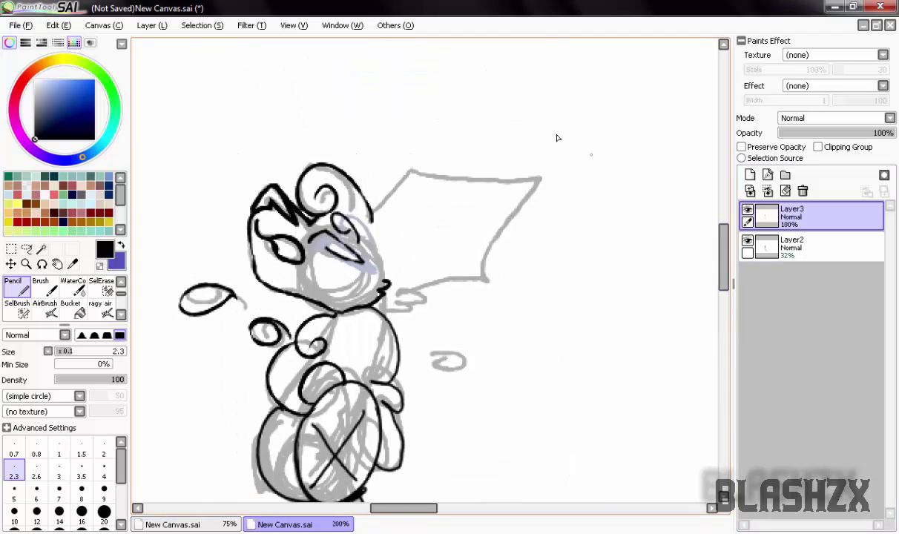
drag(558, 136, 483, 304)
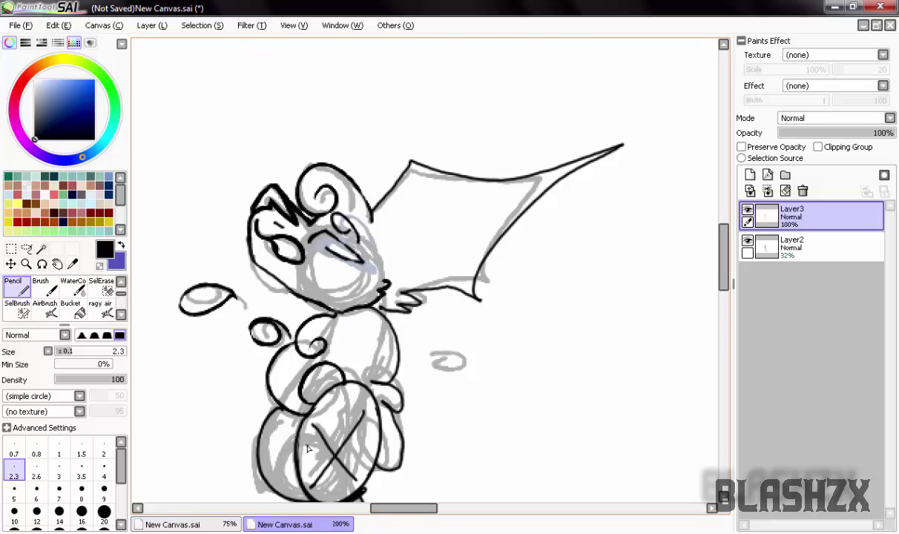
- Ink the lower wing's scalloped outer edge, the tail's long curve from the leg, and the sweep back from the wing point
scroll(308, 449, down, 8)
mouse_move(427, 187)
mouse_down()
mouse_move(554, 219)
mouse_move(630, 365)
mouse_up()
scroll(682, 292, down, 5)
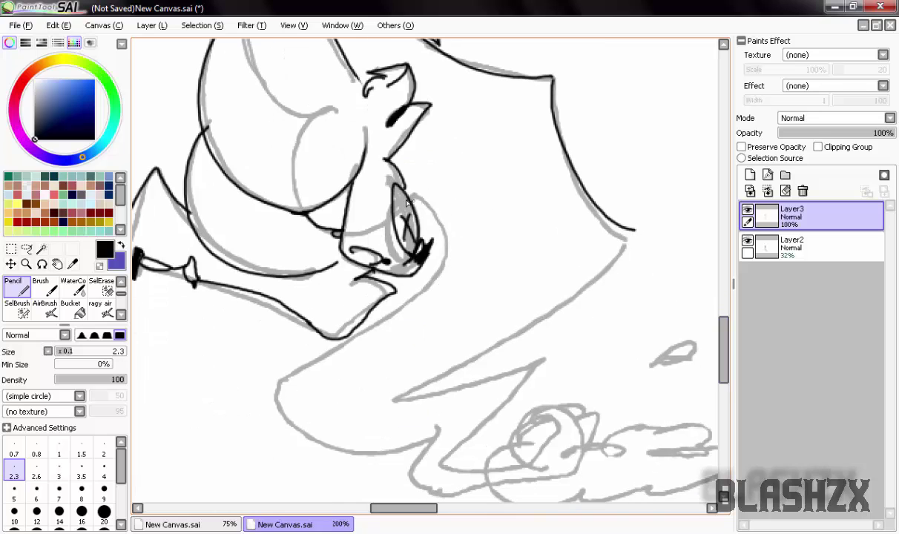
mouse_move(397, 186)
mouse_down()
mouse_move(447, 256)
mouse_move(307, 378)
mouse_up()
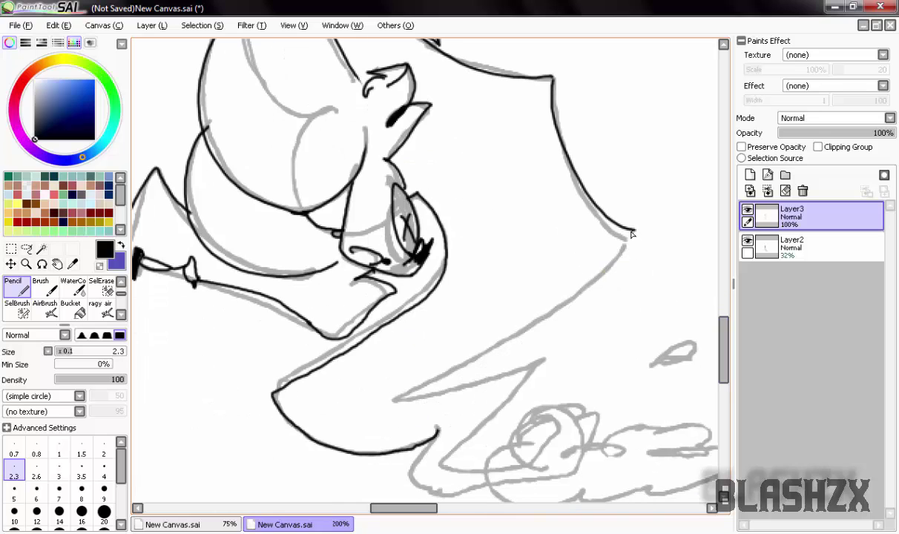
drag(634, 233, 394, 413)
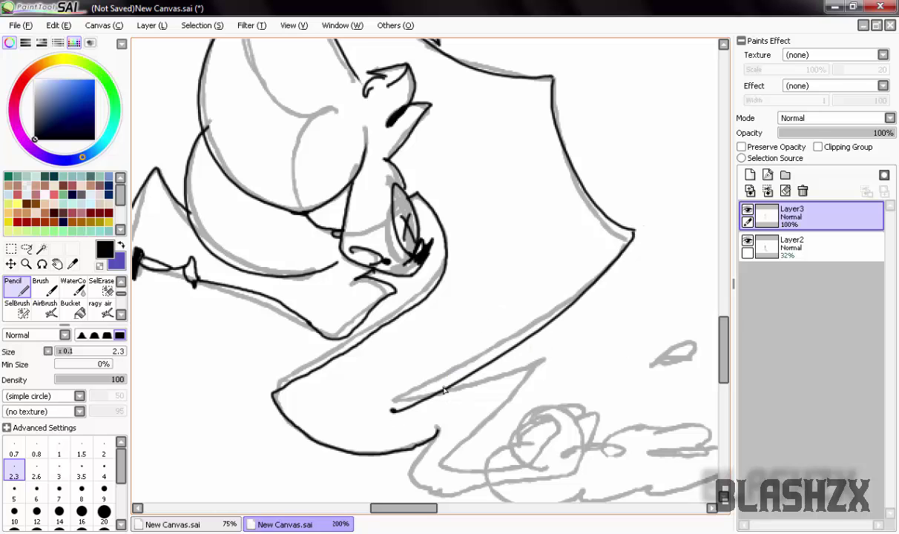
- Ink the tail's zigzag bend, the curly tuft with flame-like tip at its end, and the droplets above it
scroll(446, 296, down, 4)
drag(540, 264, 481, 374)
scroll(414, 491, right, 4)
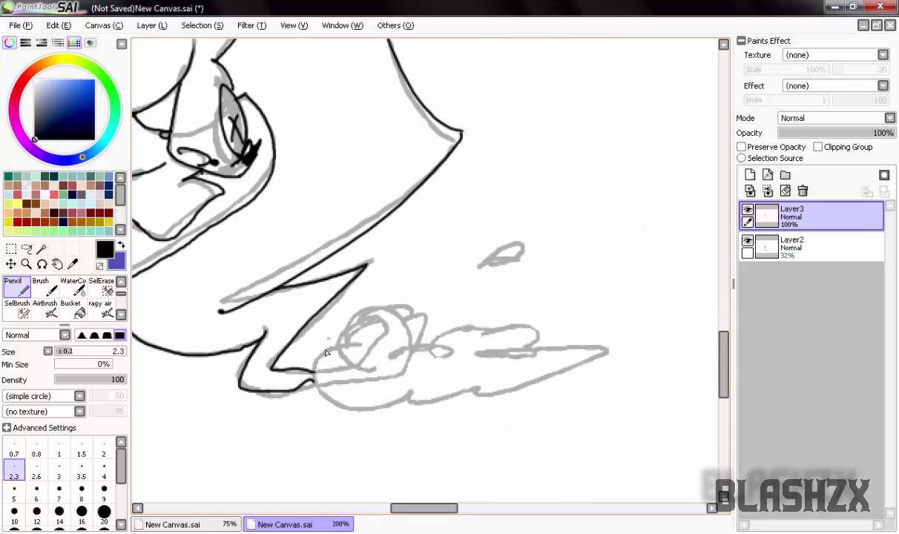
mouse_move(313, 369)
mouse_down()
mouse_move(419, 385)
mouse_move(457, 357)
mouse_up()
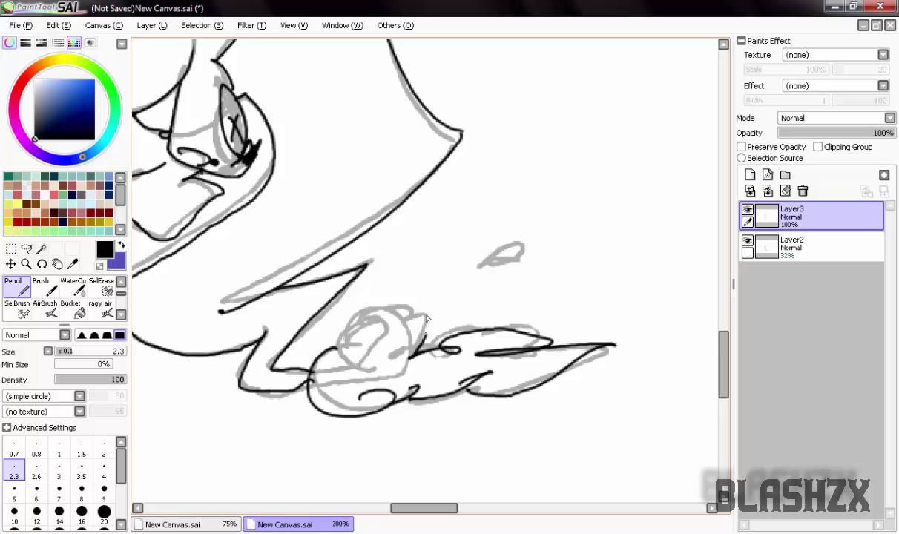
mouse_move(427, 317)
mouse_down()
mouse_move(388, 302)
mouse_move(351, 341)
mouse_up()
scroll(511, 273, down, 4)
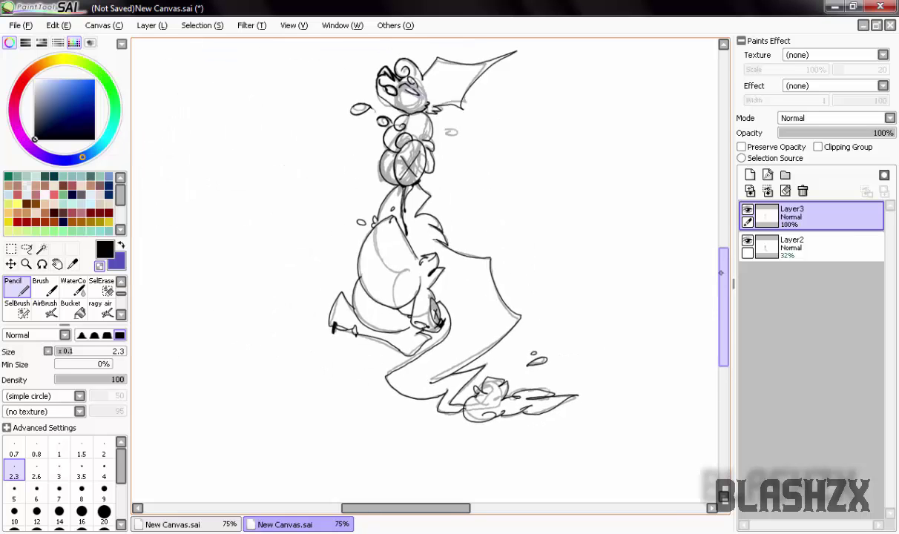
- Close the outline gap beneath the X-marked chest oval and ink a small droplet beside it
scroll(403, 327, up, 8)
scroll(401, 326, down, 5)
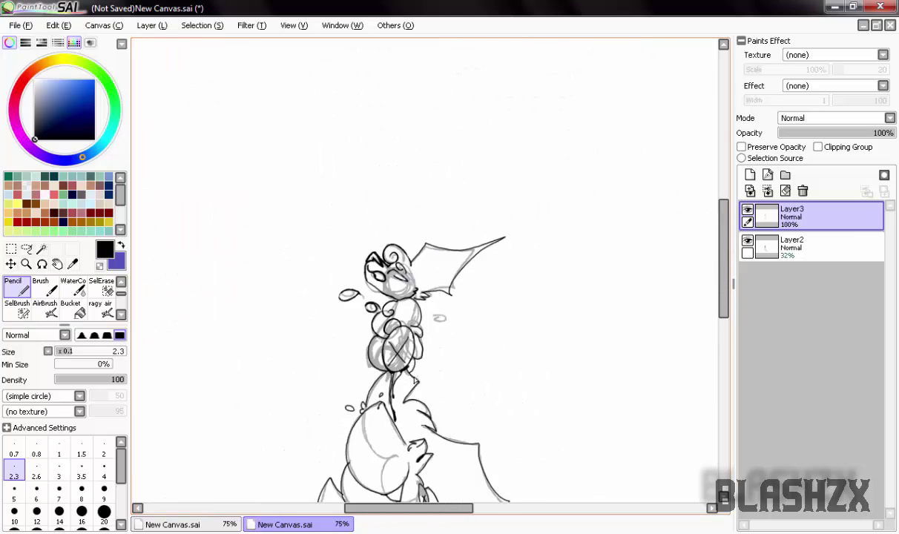
scroll(519, 348, up, 2)
scroll(551, 360, down, 1)
scroll(551, 361, up, 5)
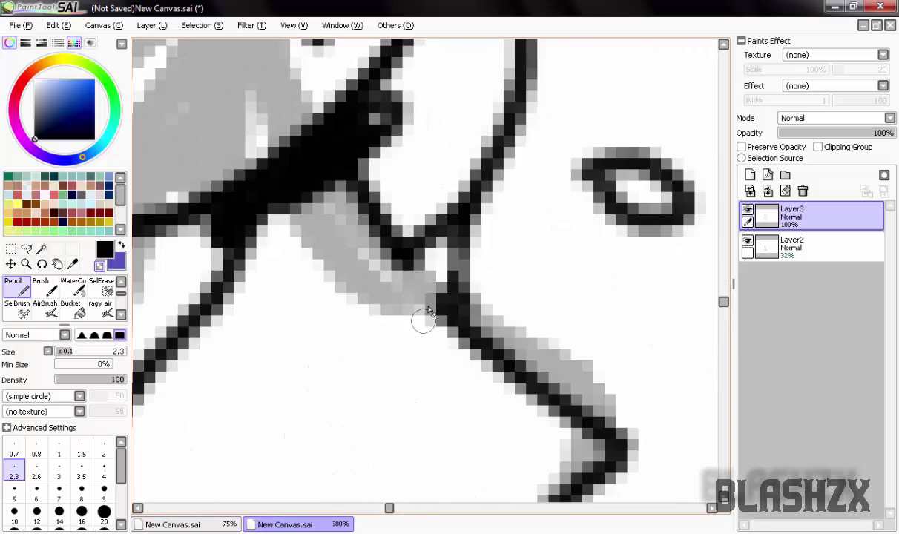
scroll(423, 318, down, 1)
scroll(424, 319, down, 6)
- Delete the faded sketch layer, Layer2, and switch to the Magic Wand
click(816, 245)
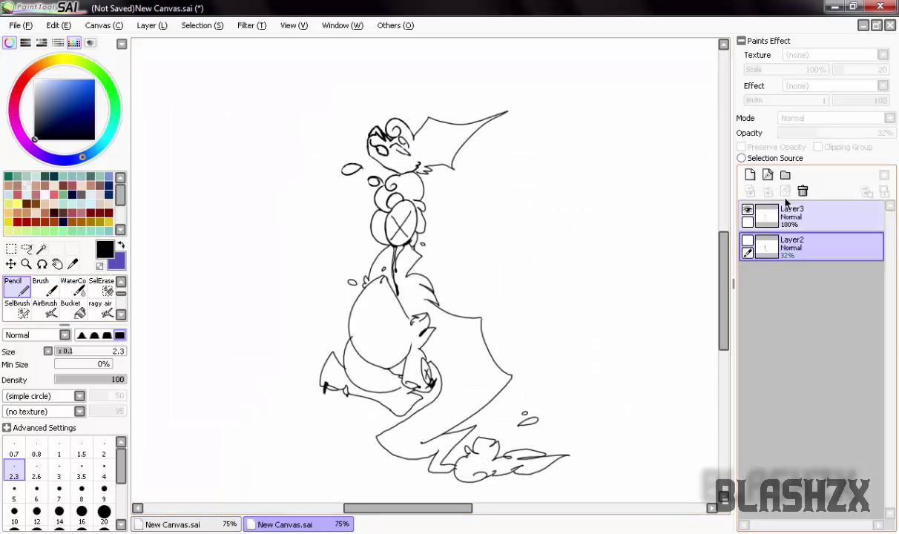
click(803, 191)
scroll(487, 245, down, 2)
scroll(555, 221, up, 2)
click(41, 248)
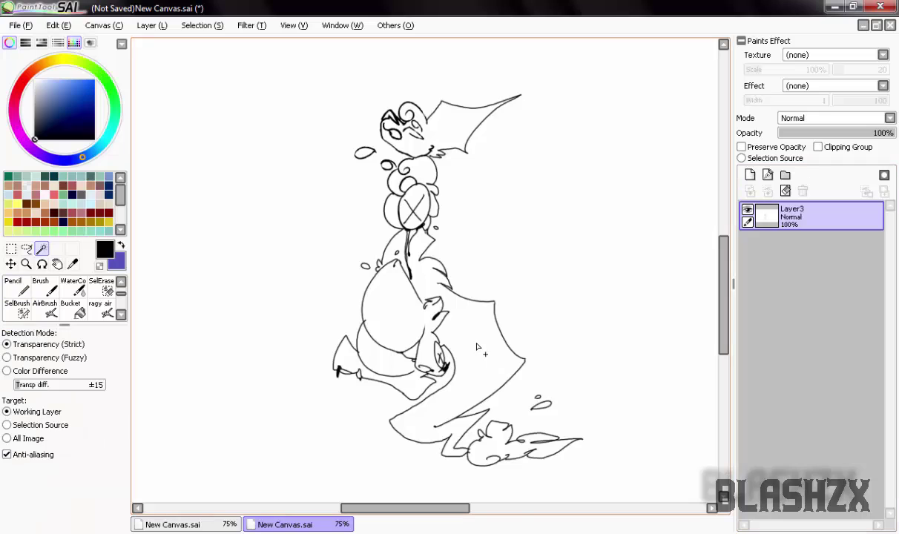
click(409, 308)
scroll(408, 308, up, 4)
scroll(451, 187, down, 7)
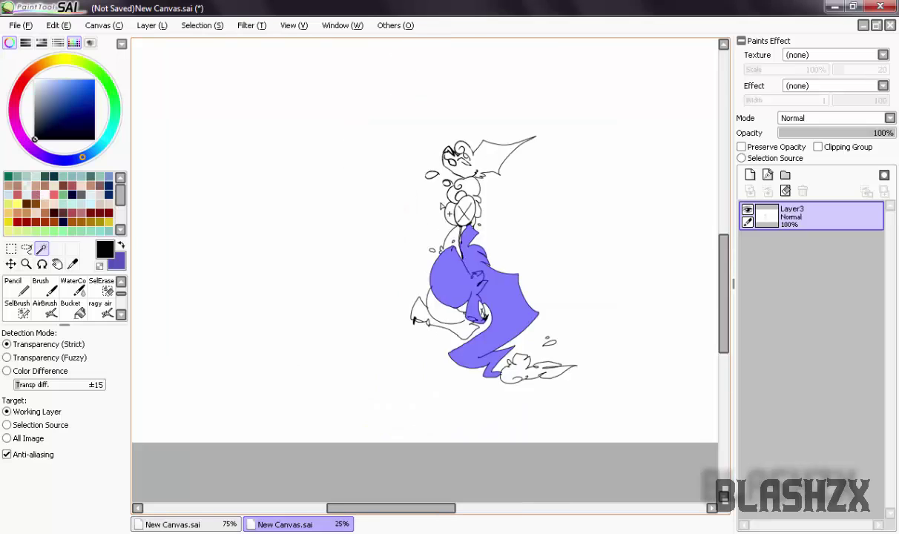
scroll(474, 301, up, 3)
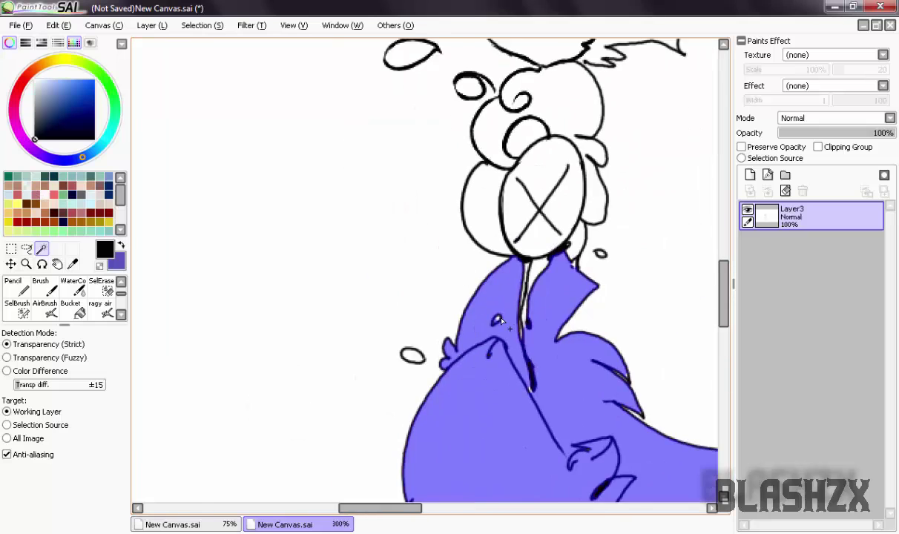
scroll(549, 301, down, 5)
key(ctrl+d)
- Select the empty background around the creature with the Magic Wand and invert the selection
click(549, 301)
scroll(550, 301, up, 4)
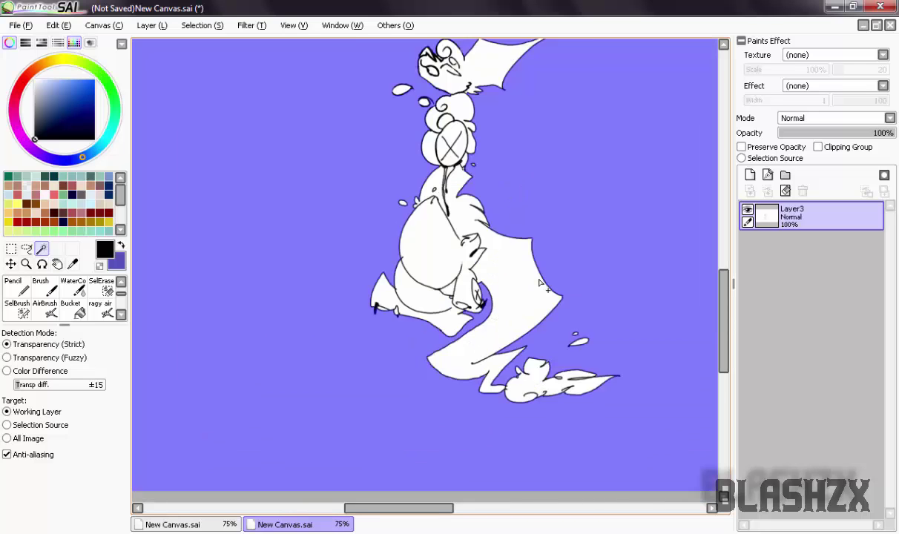
scroll(461, 355, down, 5)
scroll(503, 342, up, 5)
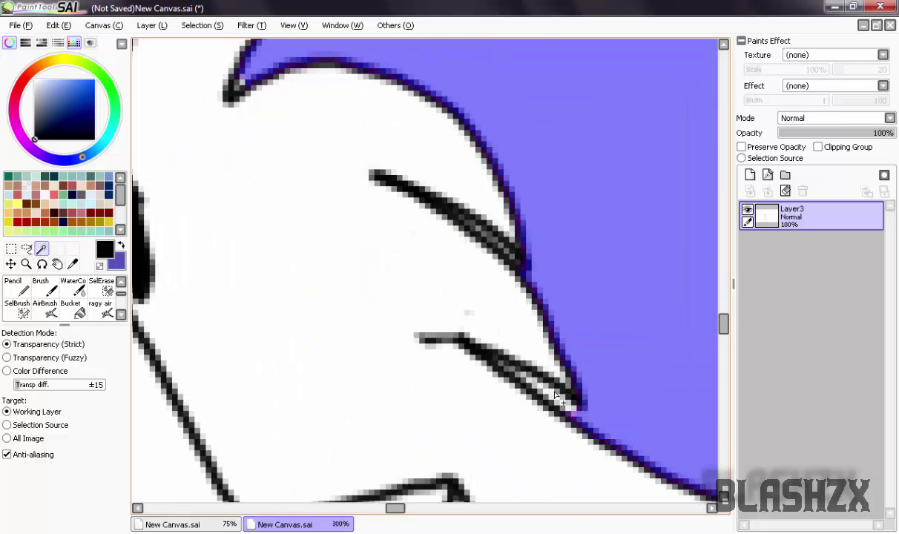
scroll(503, 342, down, 6)
click(202, 26)
click(215, 52)
- Clean up the selection at the tip of the lowest chest feather with SelErase at size 1
scroll(386, 276, up, 4)
scroll(386, 276, up, 3)
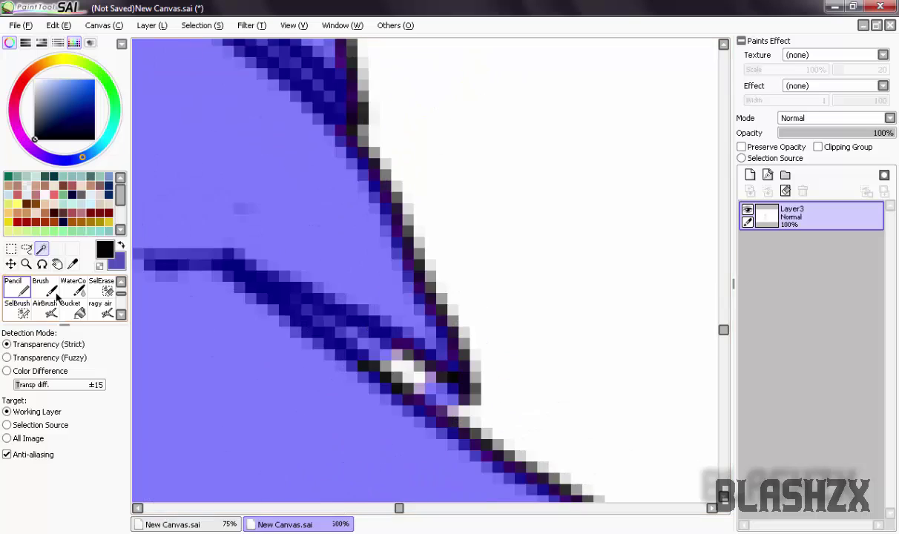
click(101, 285)
click(59, 449)
drag(321, 310, 412, 361)
scroll(432, 359, down, 2)
scroll(431, 359, down, 4)
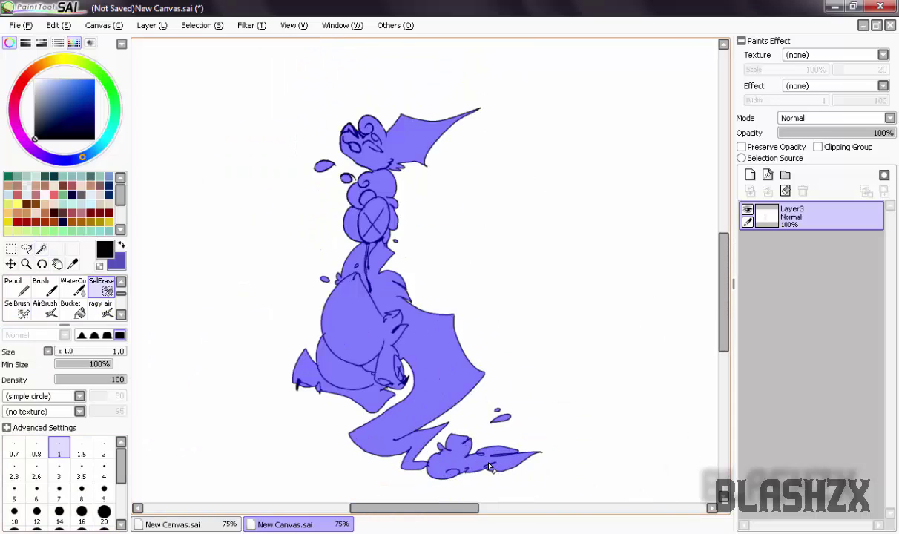
- Set the Pencil to a light pink at size 153.9 and undo the trial stroke on the line art layer
click(16, 286)
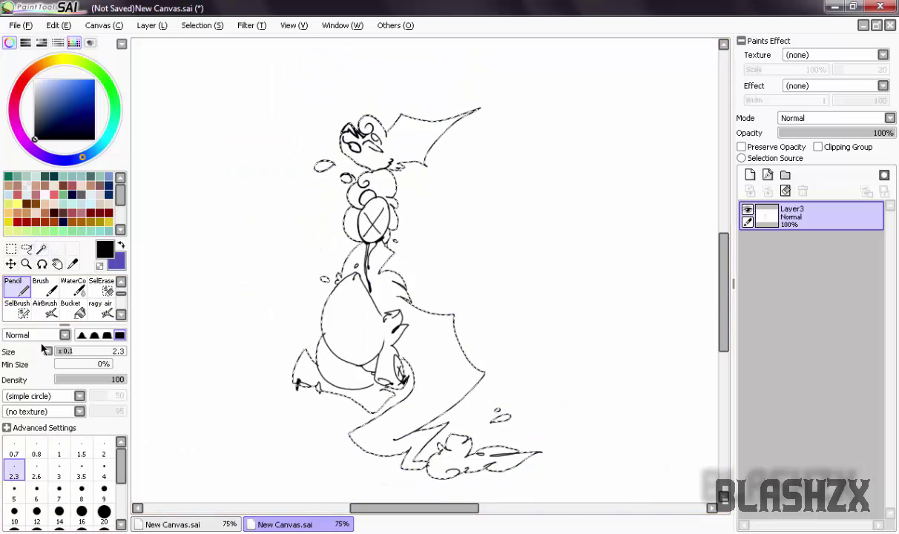
key(ctrl+plus)
click(82, 85)
click(25, 141)
click(54, 102)
click(46, 79)
scroll(415, 275, down, 3)
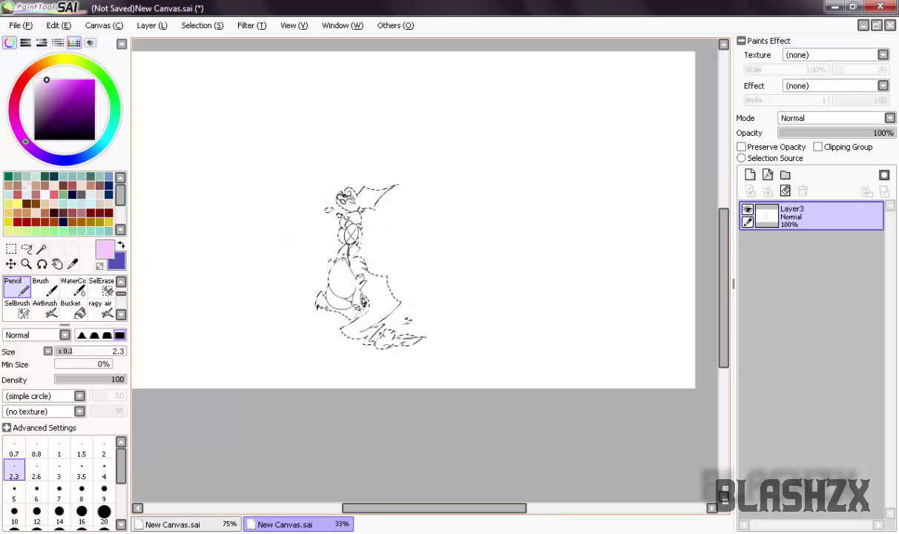
scroll(416, 274, up, 2)
drag(367, 297, 353, 200)
key(ctrl+z)
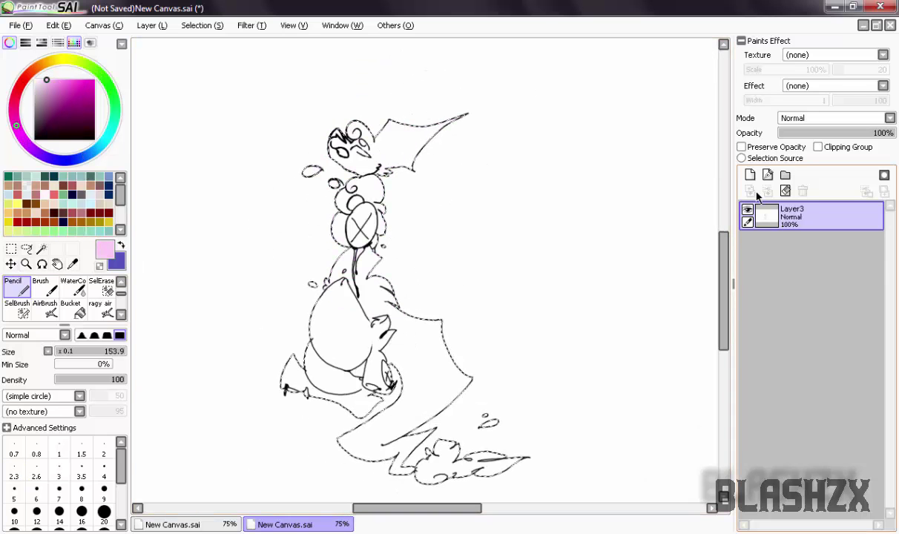
- Add a new layer beneath Layer3 and paint the whole selected creature light pink on it
click(750, 174)
mouse_move(467, 416)
mouse_down()
mouse_move(381, 492)
mouse_move(438, 357)
mouse_move(401, 209)
mouse_up()
scroll(402, 209, down, 3)
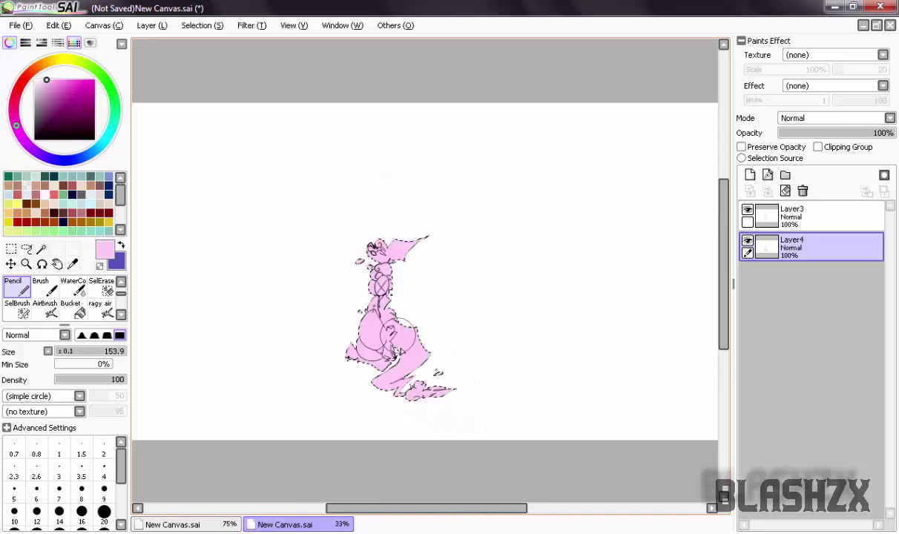
- Choose a soft light blue and paint it over the creature's lower body, lower wing, tail and droplets
scroll(371, 371, up, 4)
click(99, 147)
click(52, 87)
drag(415, 438, 520, 423)
scroll(373, 353, down, 4)
mouse_move(373, 353)
mouse_down()
mouse_move(349, 297)
mouse_move(323, 276)
mouse_up()
scroll(330, 281, up, 4)
- Sample the light pink and paint it over the pink-blue boundary at the chest with the ragy air tool at size 50
click(101, 308)
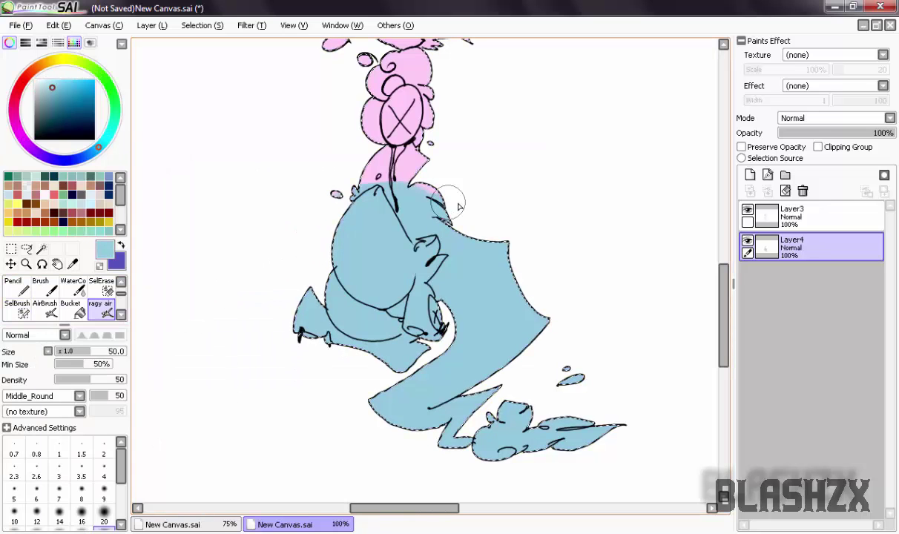
scroll(458, 201, down, 2)
scroll(296, 357, up, 4)
alt+click(297, 296)
scroll(416, 371, down, 1)
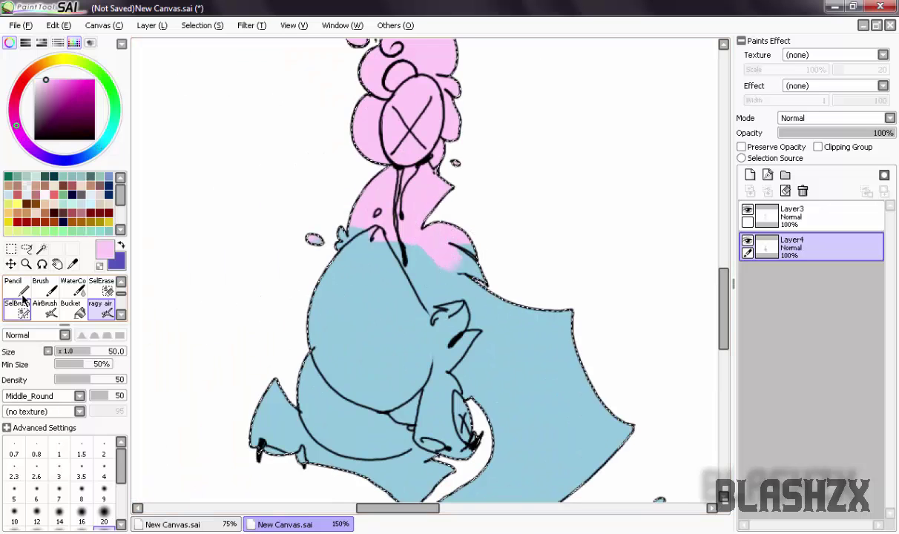
scroll(59, 296, up, 1)
- Switch to the AirBrush at size 50 and spray soft pink patches over the blue chest, haunch and leg
click(72, 308)
right_click(124, 296)
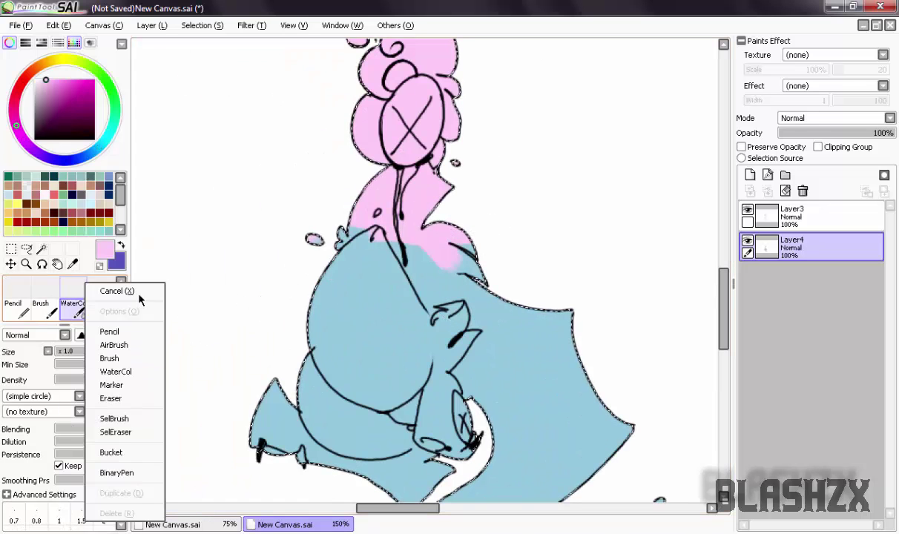
scroll(59, 297, up, 1)
right_click(31, 303)
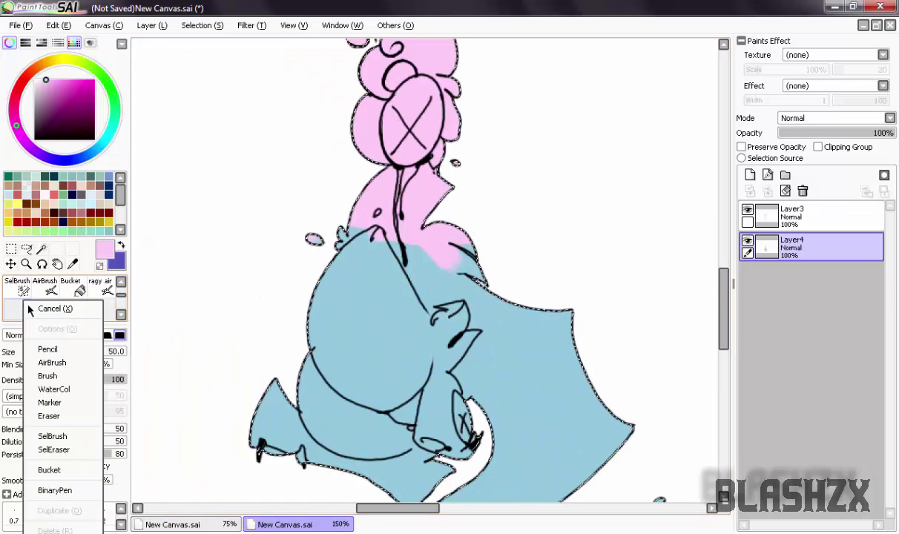
click(56, 363)
scroll(72, 297, up, 1)
mouse_move(386, 249)
mouse_down()
mouse_move(297, 291)
mouse_move(365, 321)
mouse_move(346, 266)
mouse_up()
- Sample the light blue and airbrush it over the haunch and up the chest toward the X-marked oval
alt+click(334, 334)
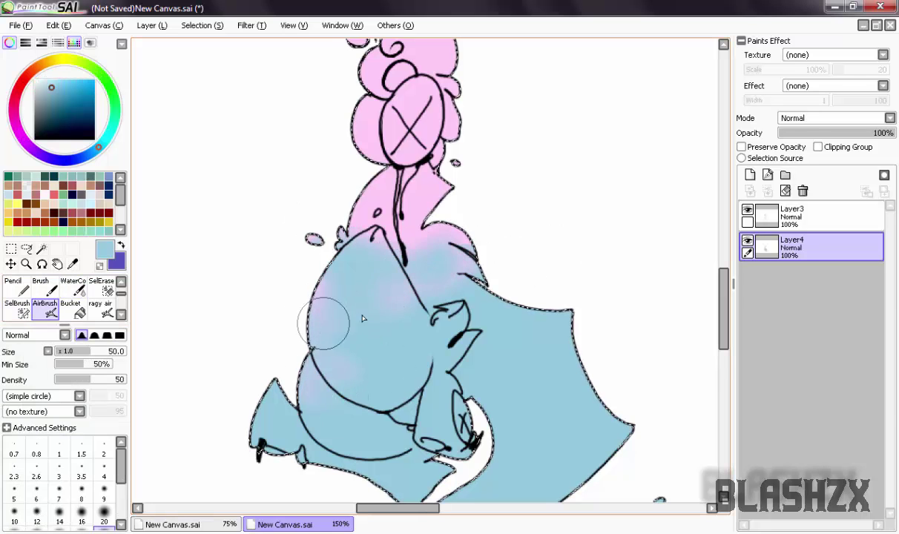
scroll(423, 260, down, 3)
scroll(414, 270, up, 4)
- Sample the light pink and airbrush it over the neck base, the chest feathers and the haunch's outer side
alt+click(342, 241)
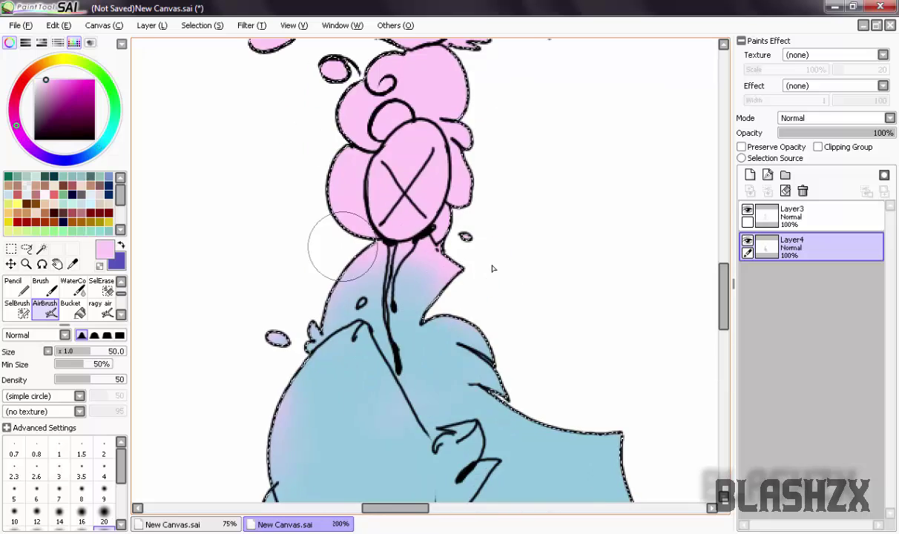
drag(341, 241, 446, 297)
scroll(416, 334, down, 2)
scroll(416, 413, up, 1)
- Airbrush sampled blue beside the X-marked oval and sampled pink patches over the haunch, lower wing and tail
alt+click(519, 280)
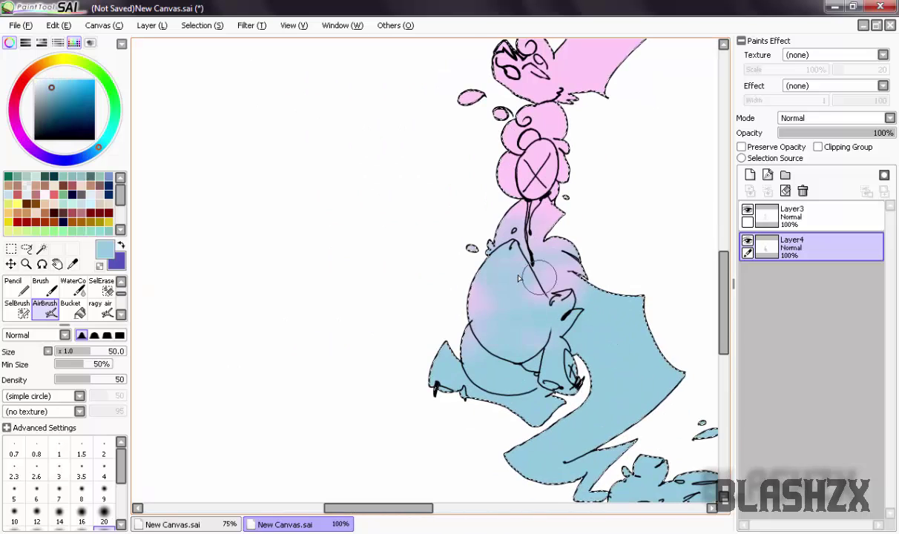
scroll(512, 275, down, 3)
scroll(486, 240, up, 3)
scroll(486, 239, down, 3)
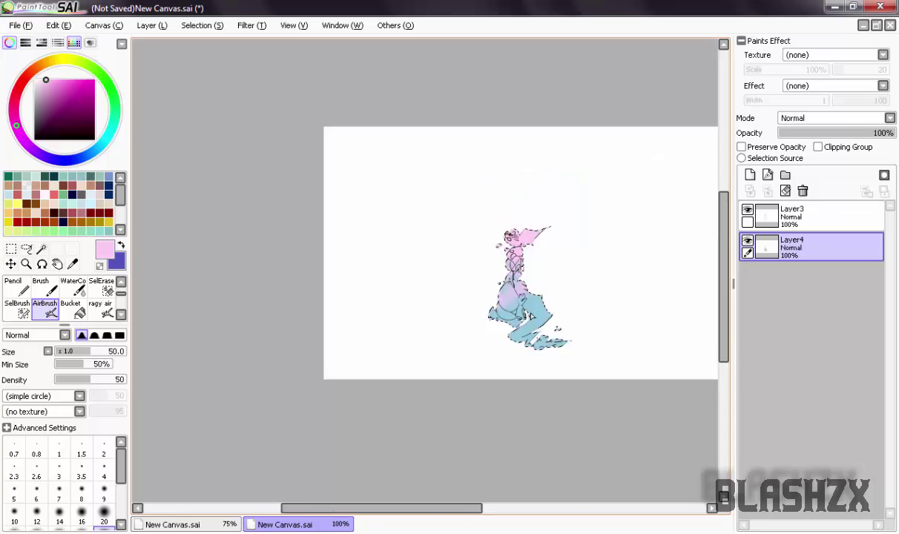
scroll(486, 259, up, 2)
scroll(486, 260, down, 2)
scroll(486, 260, up, 2)
- Switch to the Brush at size 17 and paint textured light pink strokes across the lower wing and tail base
click(71, 308)
click(39, 288)
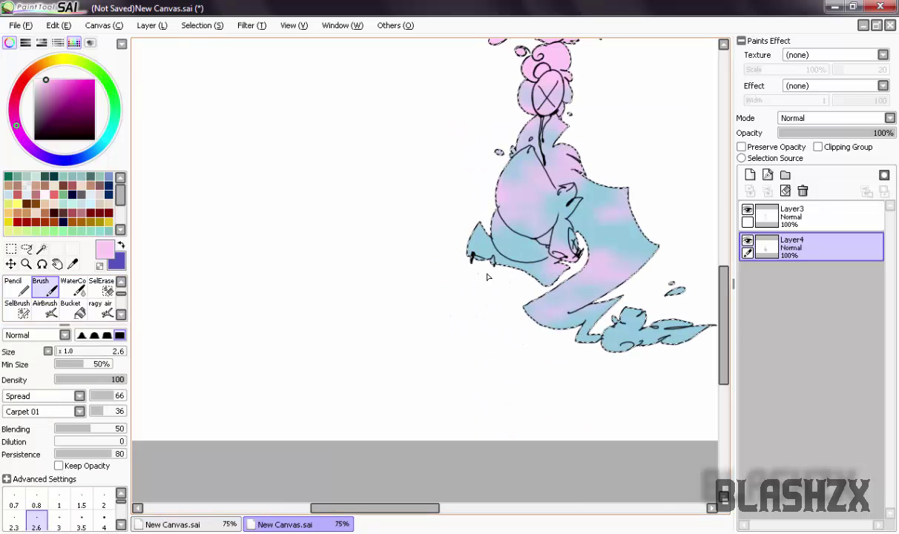
scroll(602, 248, up, 2)
scroll(512, 253, down, 3)
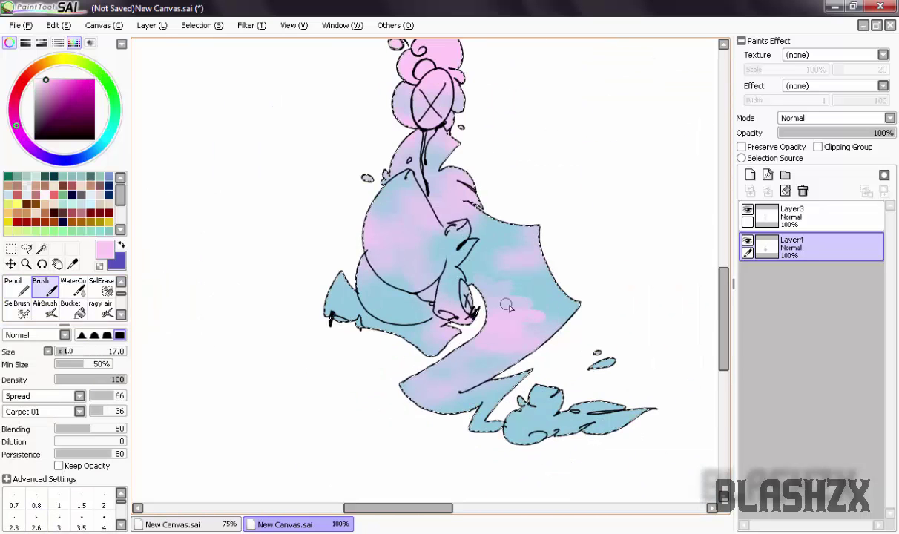
- Sample the light blue, brush streaks into the pink on the lower wing, and switch back to the AirBrush
scroll(506, 305, up, 1)
alt+click(491, 294)
scroll(489, 297, down, 2)
scroll(489, 297, up, 2)
click(45, 308)
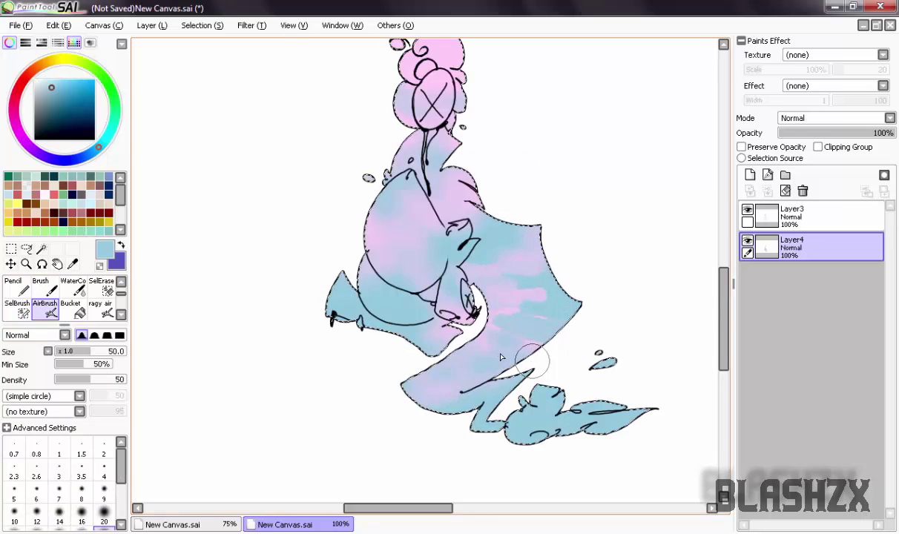
- Set the AirBrush density to 27 and blend sampled pink and blue over the haunch and lower wing
scroll(463, 303, down, 2)
scroll(464, 303, up, 1)
click(84, 381)
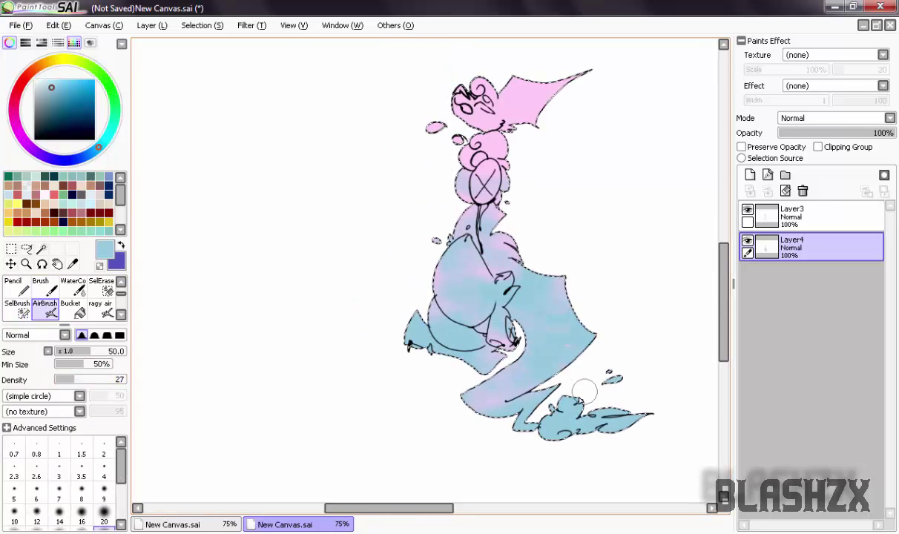
alt+click(463, 142)
scroll(460, 148, down, 3)
scroll(567, 176, up, 4)
alt+click(607, 153)
scroll(607, 153, down, 2)
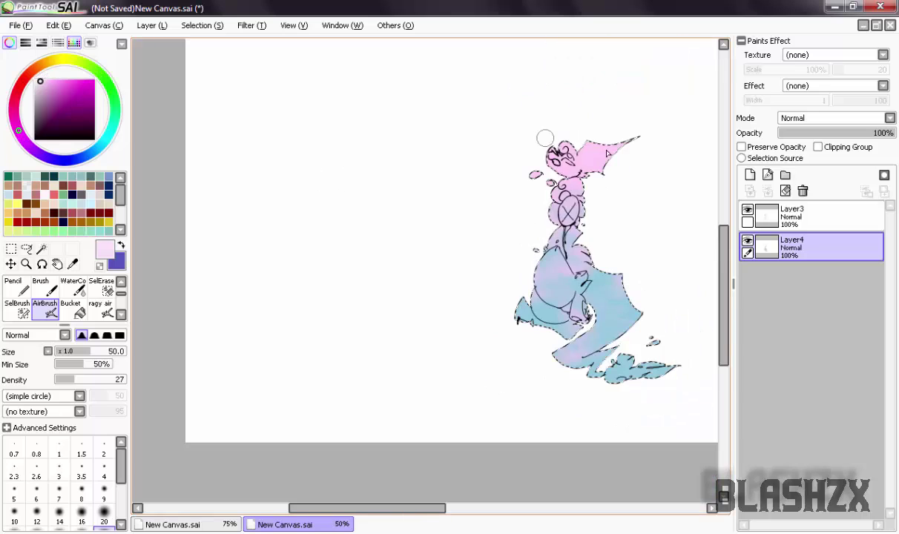
- Sample the light periwinkle from the haunch and airbrush it softly over the lower body and tail base
alt+click(542, 312)
scroll(542, 312, up, 4)
scroll(551, 242, down, 3)
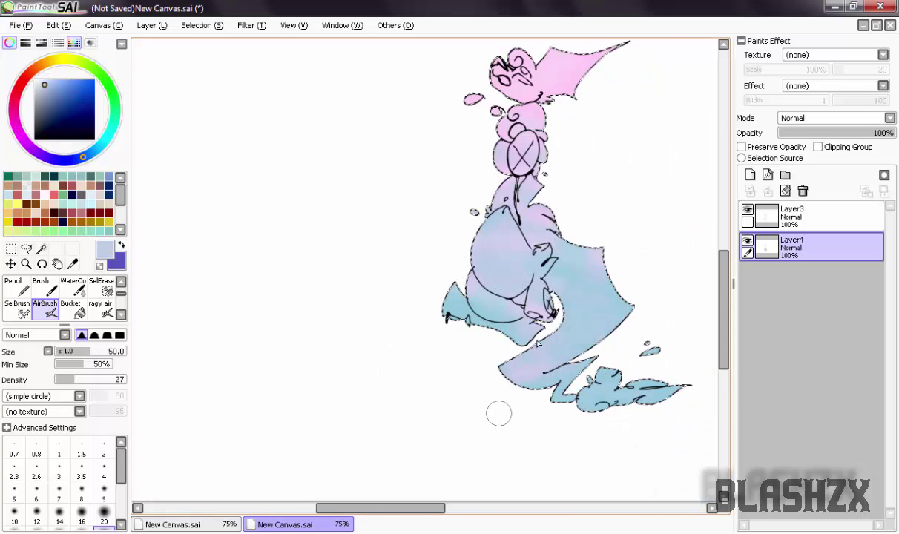
scroll(498, 413, up, 3)
scroll(59, 297, down, 1)
right_click(28, 313)
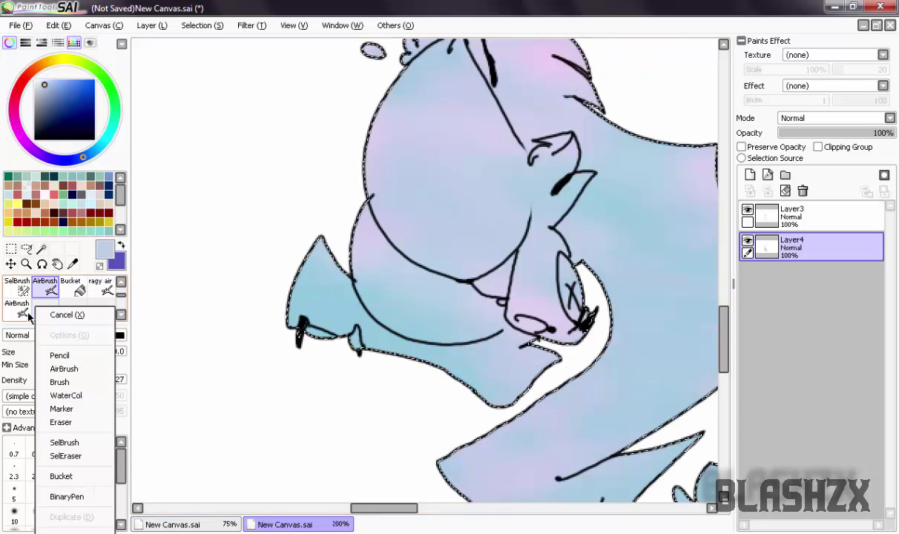
click(65, 315)
right_click(70, 304)
click(115, 385)
scroll(59, 297, up, 1)
scroll(263, 311, down, 2)
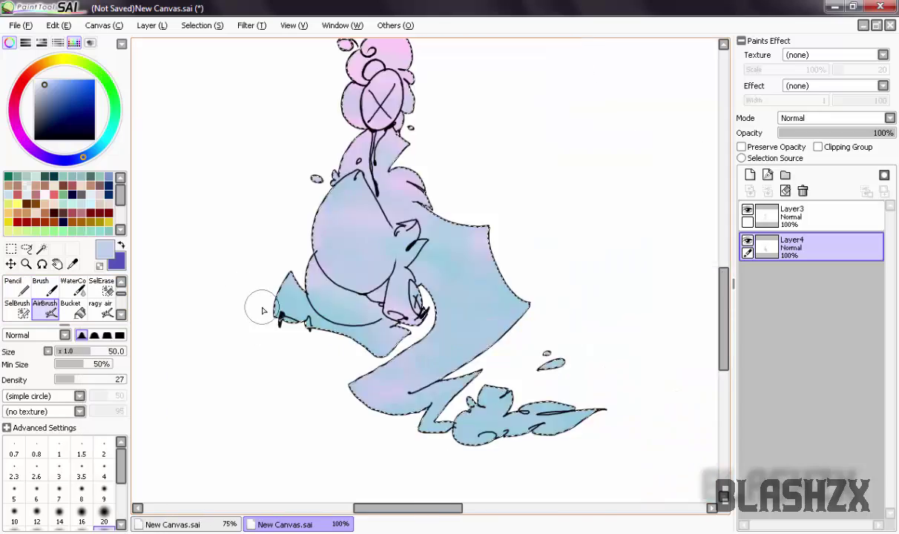
- Switch to the Pencil at size 2.3 with black on Layer3 and draw the pupil lines inside the eye
scroll(263, 310, down, 3)
scroll(352, 294, up, 8)
key(n)
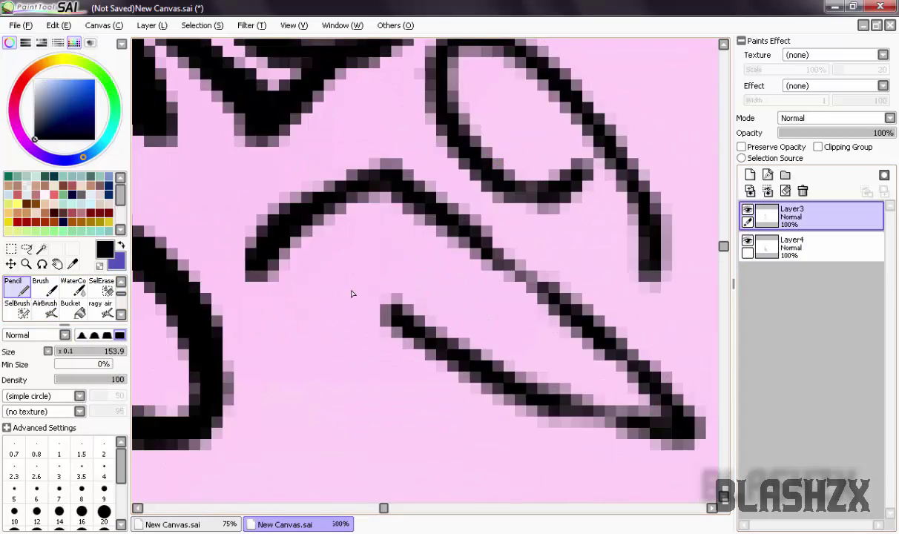
click(14, 472)
drag(386, 216, 387, 297)
scroll(575, 312, down, 5)
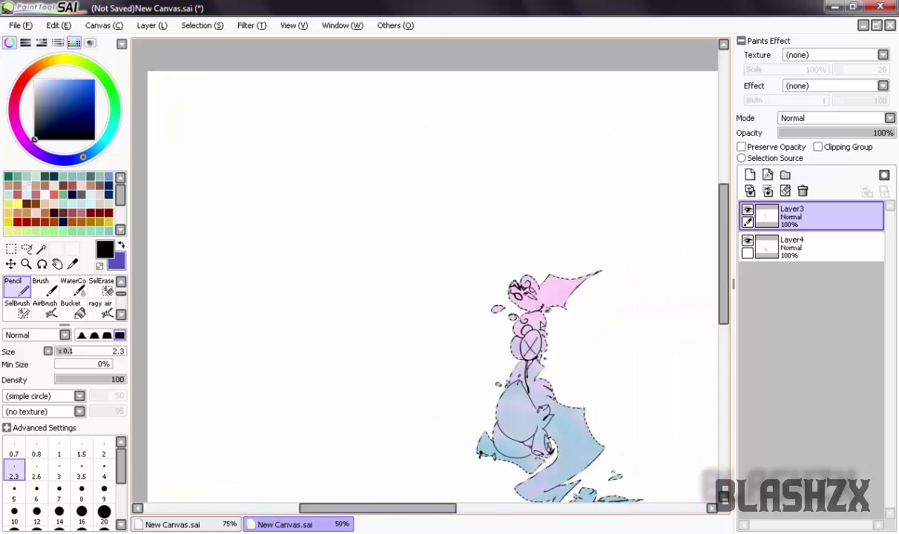
scroll(442, 311, up, 5)
scroll(441, 311, down, 5)
- Sample a light lilac and colour the foot's claws on Layer4 with the Pencil at size 11.1
click(792, 245)
scroll(448, 329, up, 6)
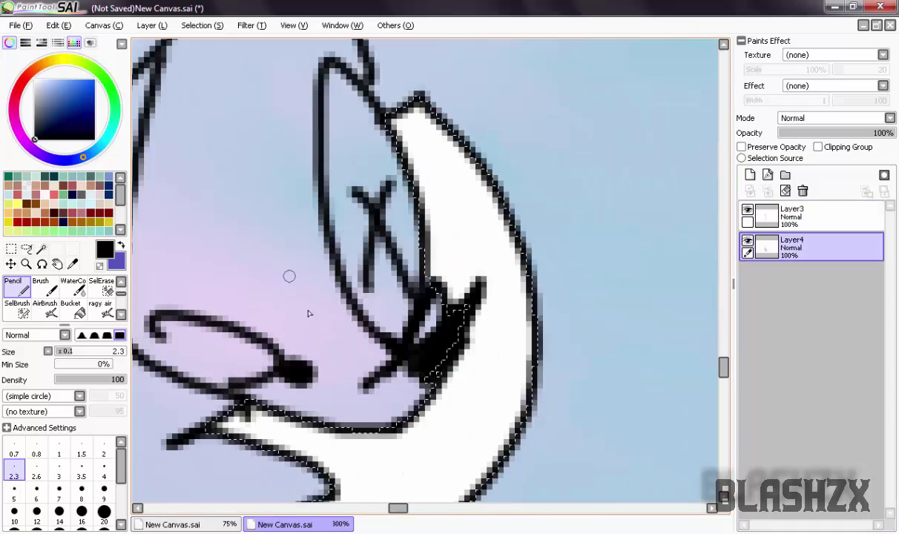
scroll(393, 273, down, 3)
scroll(284, 173, up, 3)
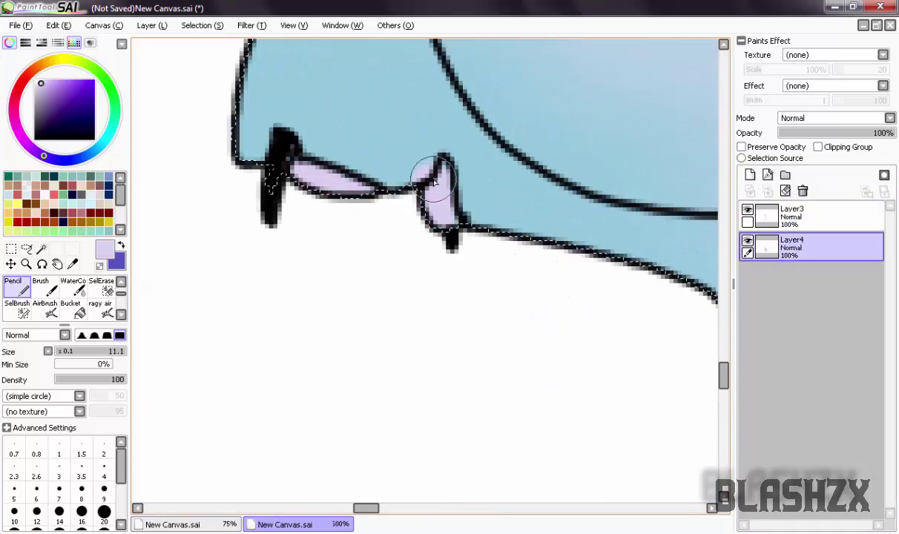
scroll(434, 181, down, 5)
scroll(283, 347, up, 7)
scroll(273, 268, down, 2)
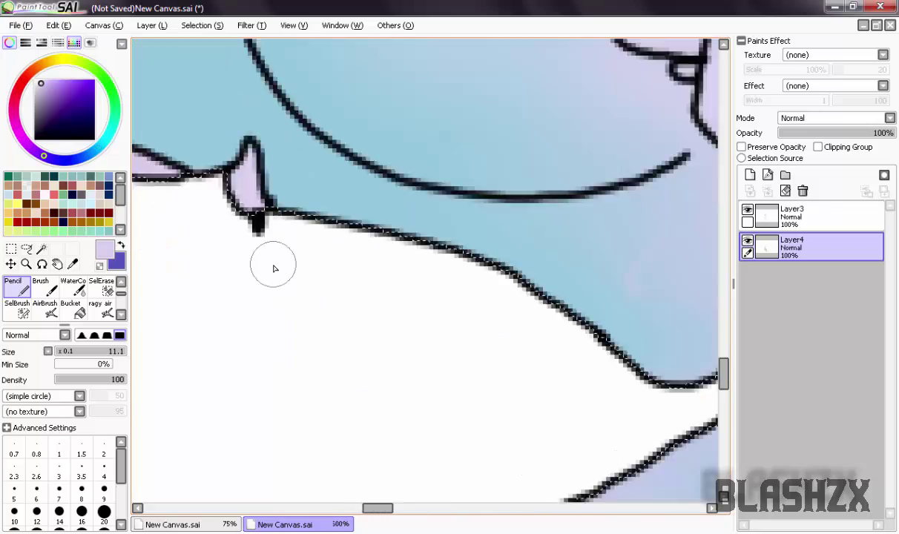
- Try lilac Pencil strokes across the base of the upper wing and the cheek
scroll(273, 269, down, 5)
scroll(412, 291, up, 7)
scroll(366, 297, down, 2)
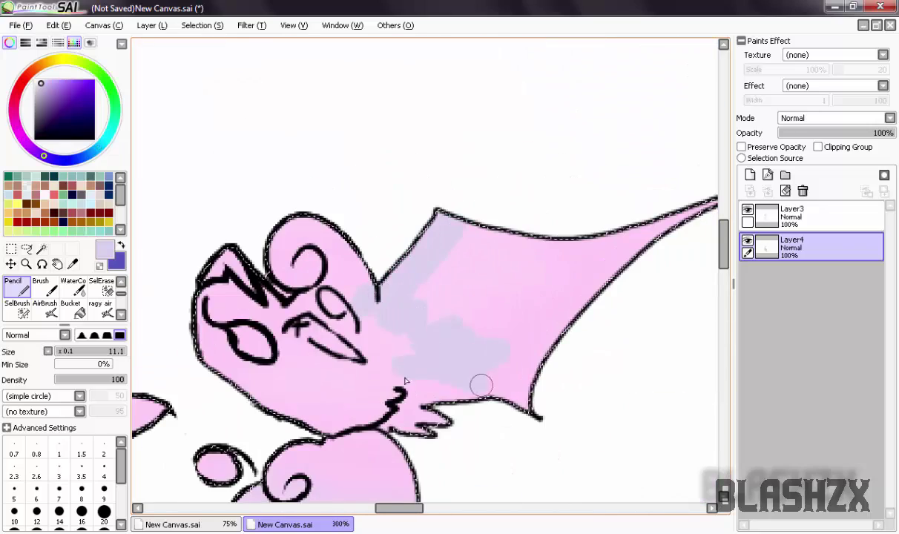
- Paint the inside of the eye white on Layer4 with the Pencil at size 5.2
scroll(406, 381, down, 2)
scroll(402, 311, up, 5)
scroll(493, 431, down, 1)
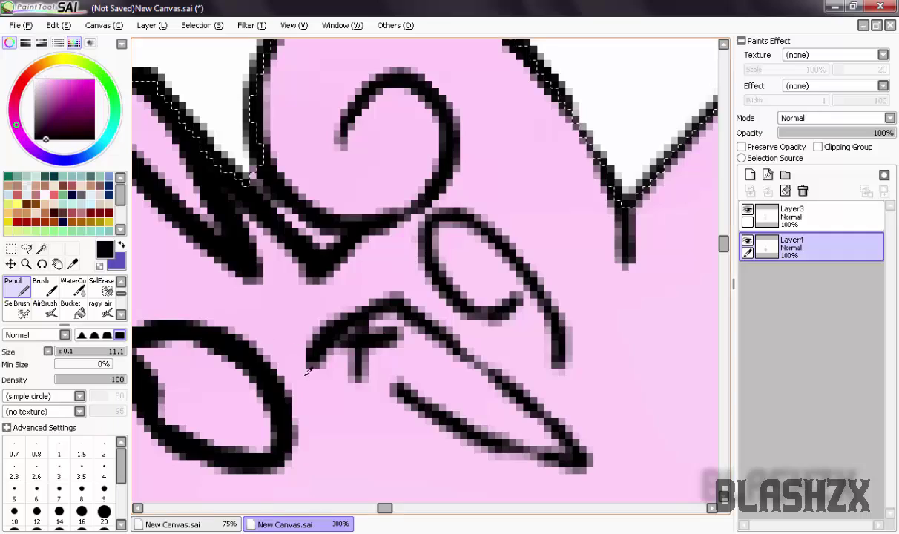
scroll(308, 371, down, 3)
scroll(311, 361, up, 5)
drag(312, 362, 371, 315)
scroll(371, 314, down, 4)
drag(412, 381, 492, 261)
scroll(463, 317, up, 2)
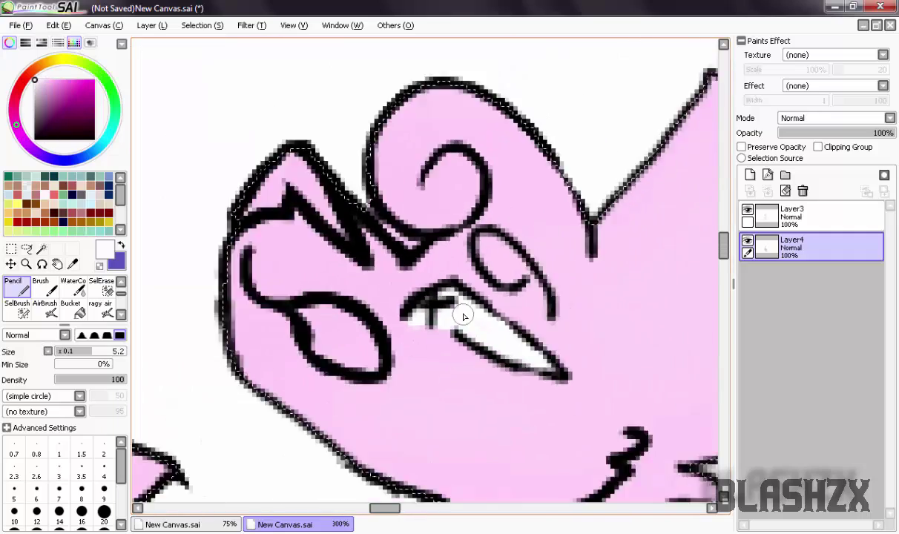
- Fill the jagged patch on top of the snout with dark purple and sample a pale lilac-blue
scroll(418, 287, down, 2)
scroll(195, 139, up, 3)
scroll(351, 219, down, 4)
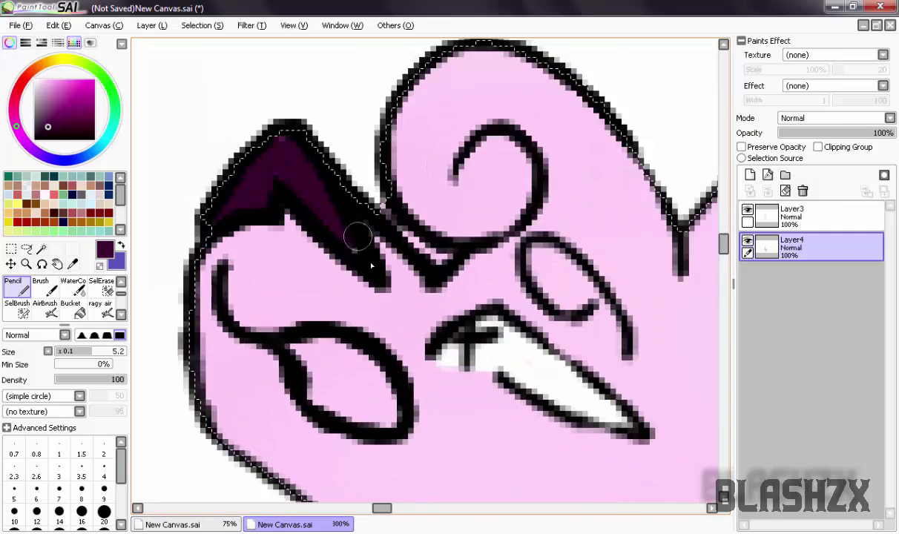
alt+click(311, 263)
scroll(391, 432, up, 6)
scroll(563, 189, down, 4)
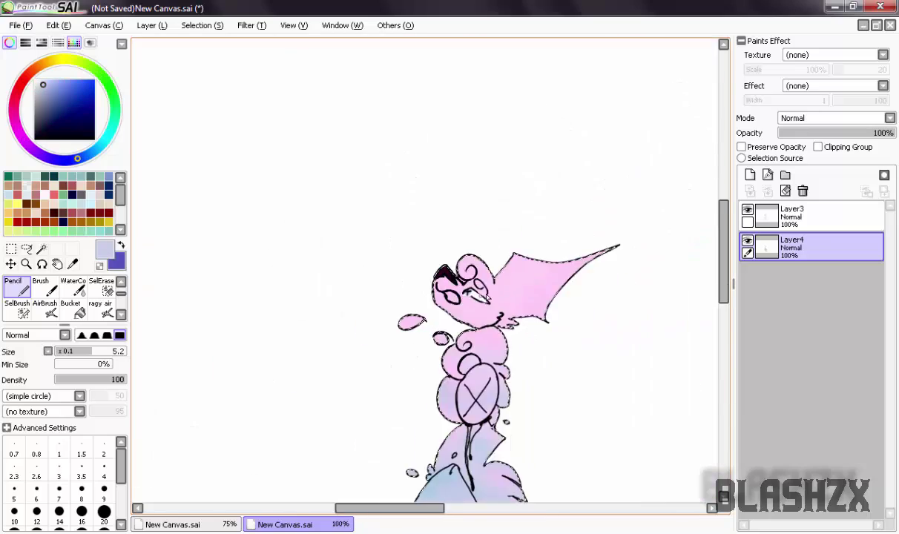
- Add a new layer above Layer4 and clip it to the base colours with Clipping Group
scroll(416, 245, up, 4)
click(751, 176)
click(817, 147)
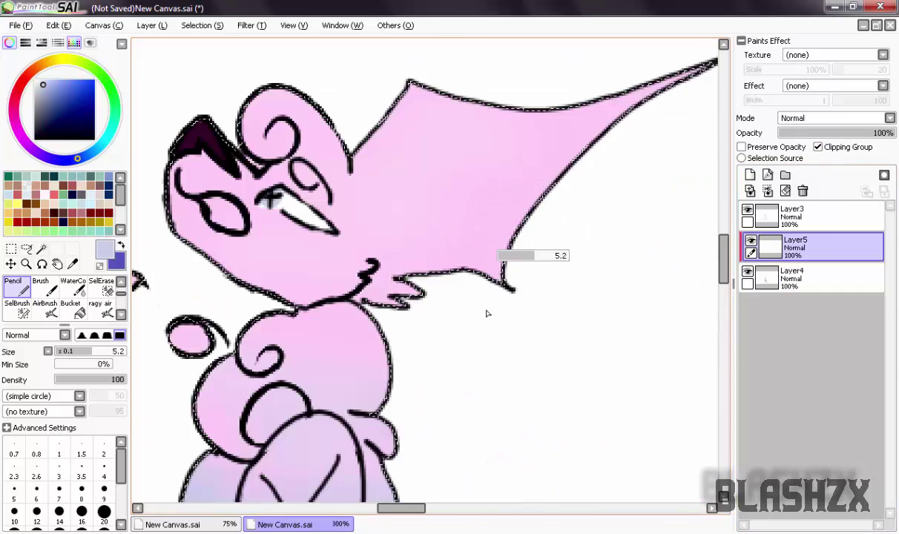
- Paint dark navy bands along the upper and lower wing edges with the Pencil at size 24.9
mouse_move(536, 286)
mouse_down()
mouse_move(547, 190)
mouse_move(710, 68)
mouse_up()
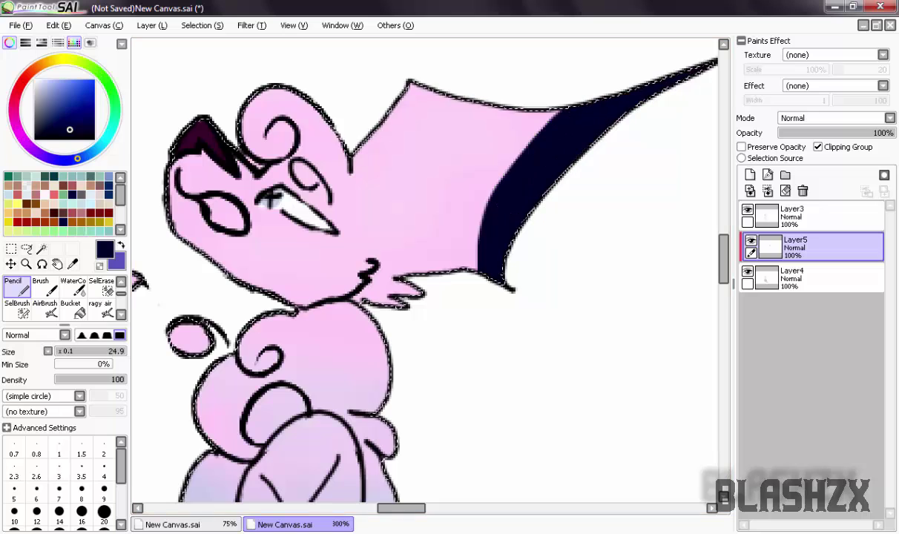
drag(398, 71, 423, 304)
scroll(423, 304, down, 5)
scroll(445, 349, up, 4)
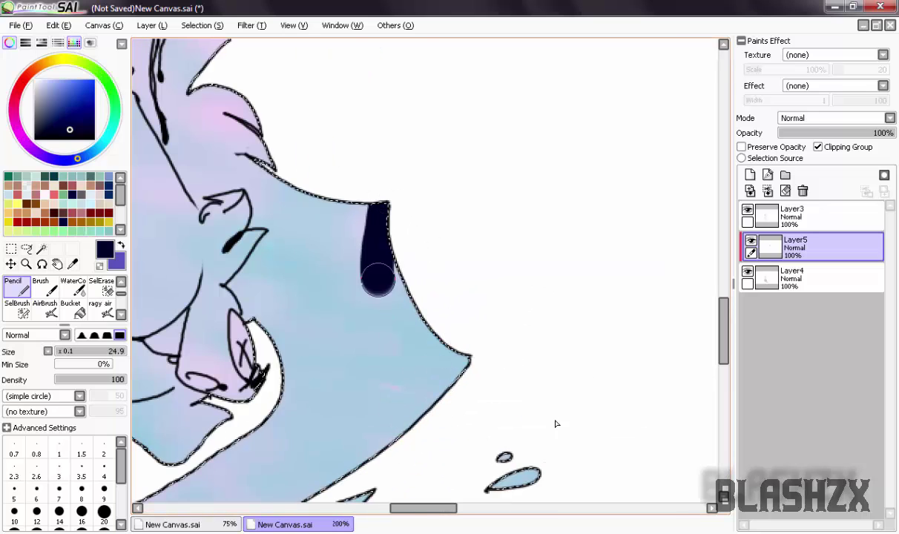
mouse_move(386, 206)
mouse_down()
mouse_move(466, 351)
mouse_move(430, 341)
mouse_move(498, 363)
mouse_up()
- Cover the entire creature with dark navy on the clipped layer using the Pencil at size 319.5
scroll(445, 320, down, 5)
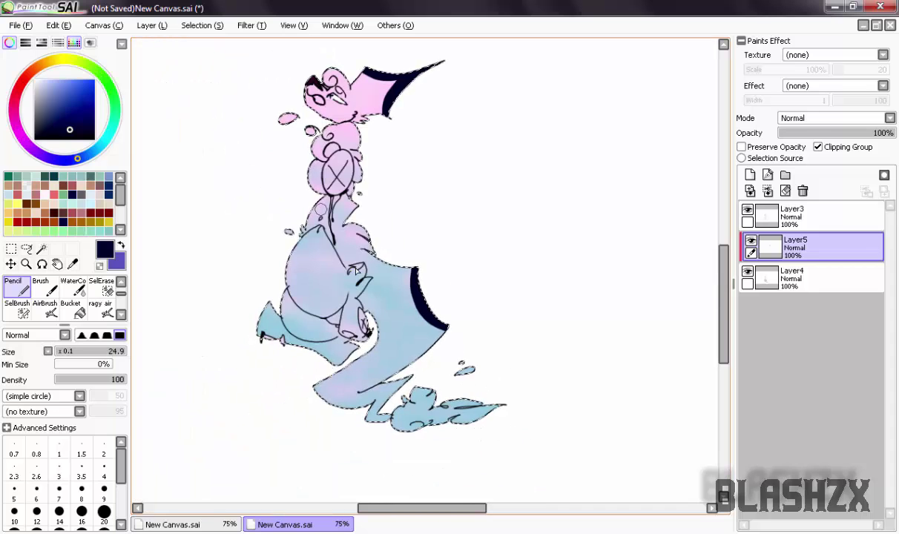
drag(534, 405, 274, 308)
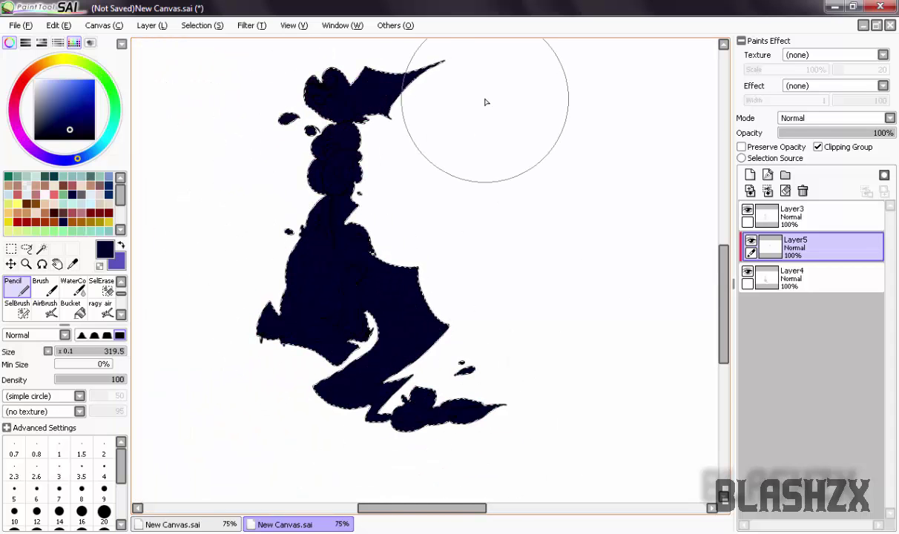
scroll(486, 102, up, 2)
- With the ragy air brush at density 24 and transparent colour, erase highlight patches from the navy on the wings, haunch, head, neck and tail
click(101, 308)
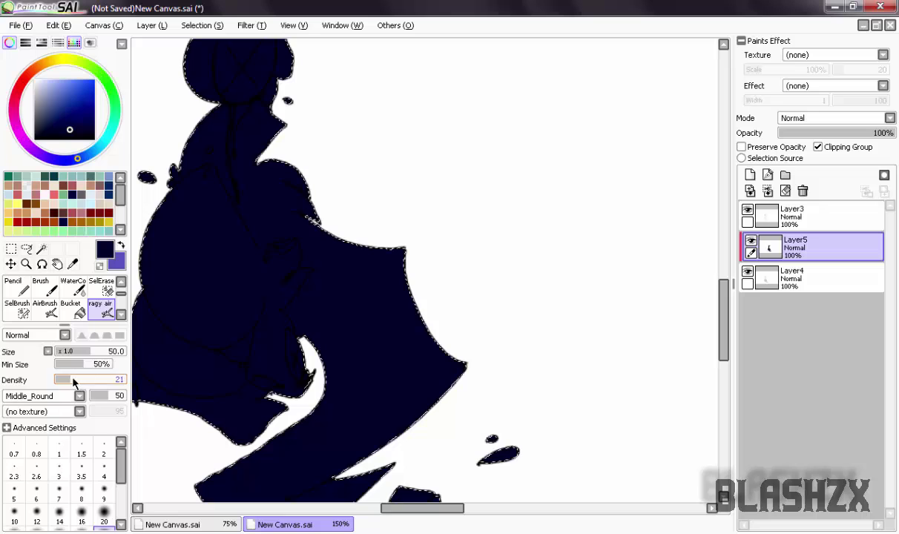
drag(464, 363, 381, 250)
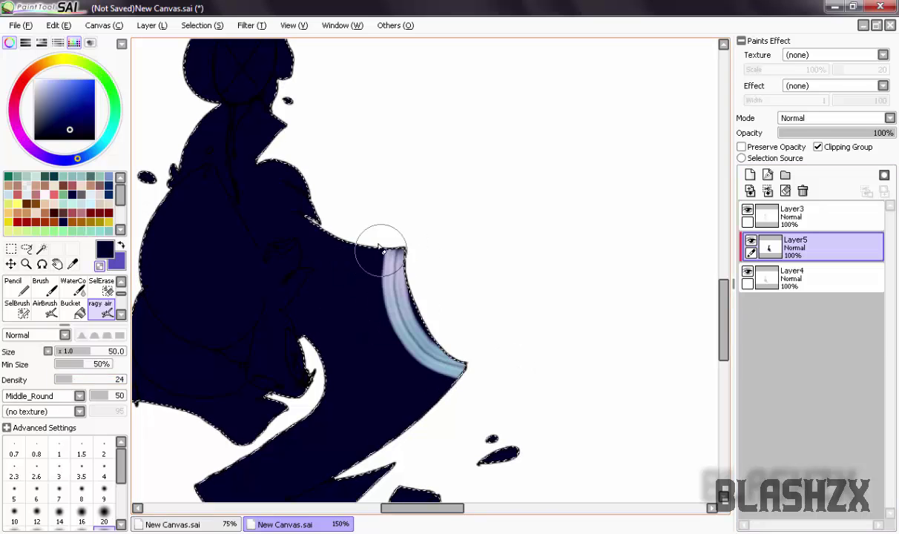
scroll(500, 383, down, 2)
drag(293, 245, 307, 346)
key(ctrl+z)
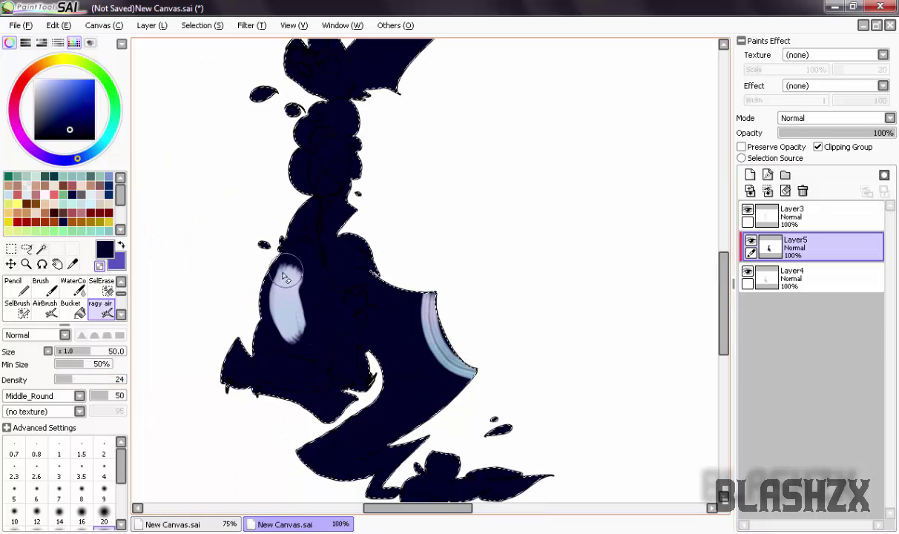
scroll(242, 358, down, 1)
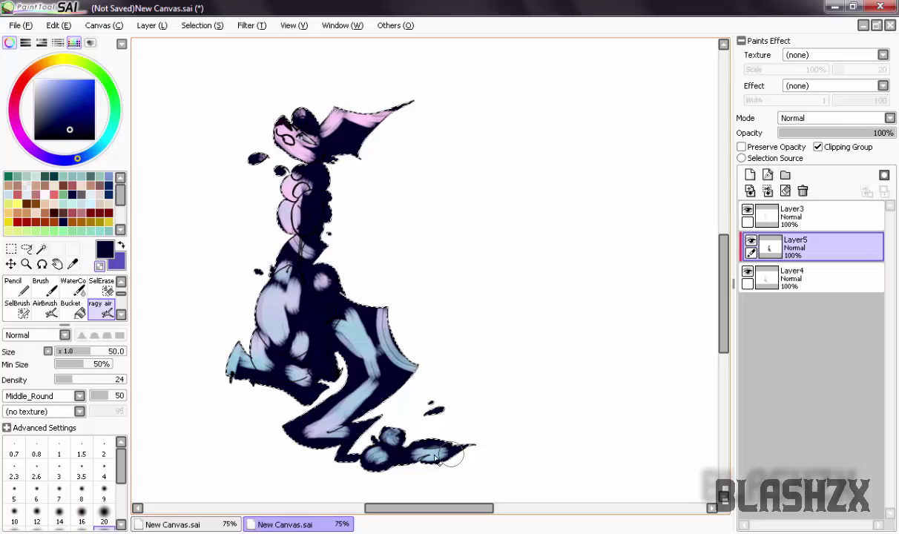
- Set the navy layer's blending mode to Shade
click(834, 118)
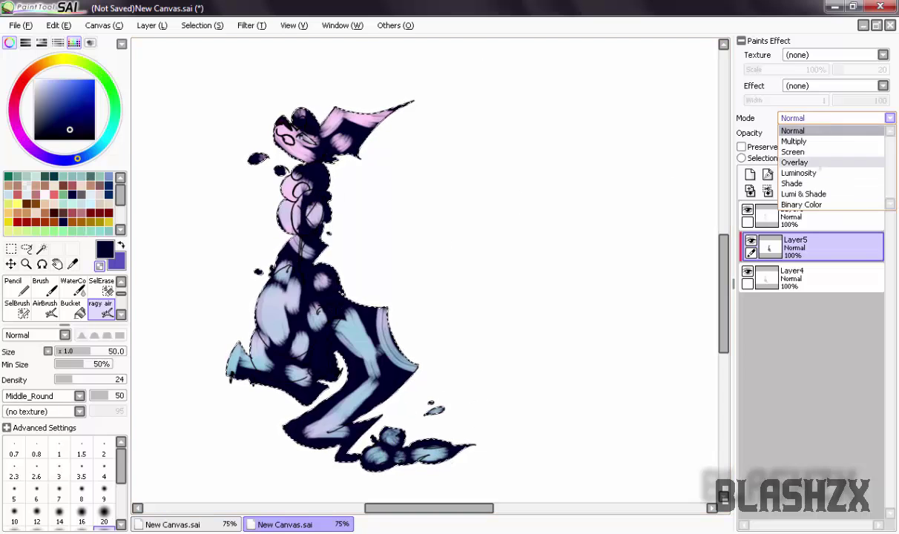
click(816, 174)
click(835, 118)
click(816, 187)
- Soften the navy shading over the haunch, neck and wing with the AirBrush, and set the layer's opacity to 29%
click(45, 309)
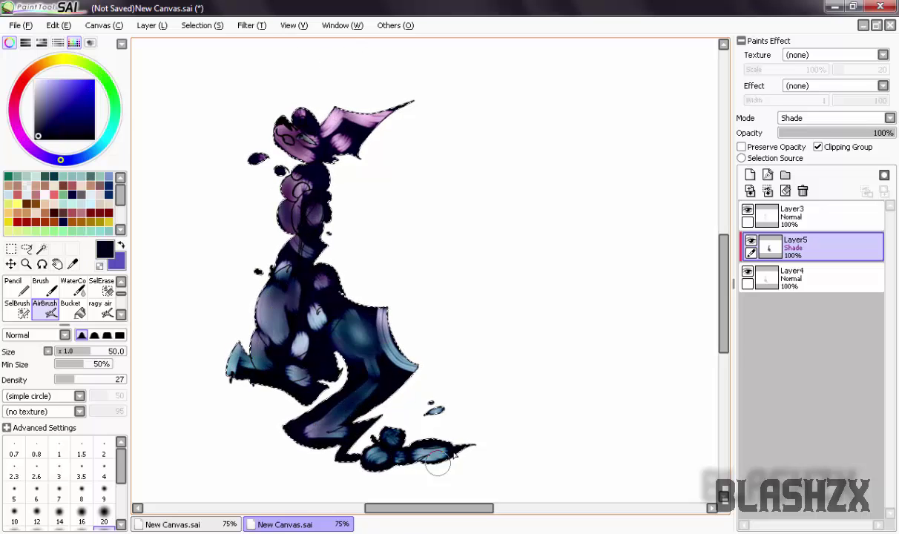
mouse_move(295, 304)
mouse_down()
mouse_move(341, 291)
mouse_move(417, 402)
mouse_move(279, 238)
mouse_up()
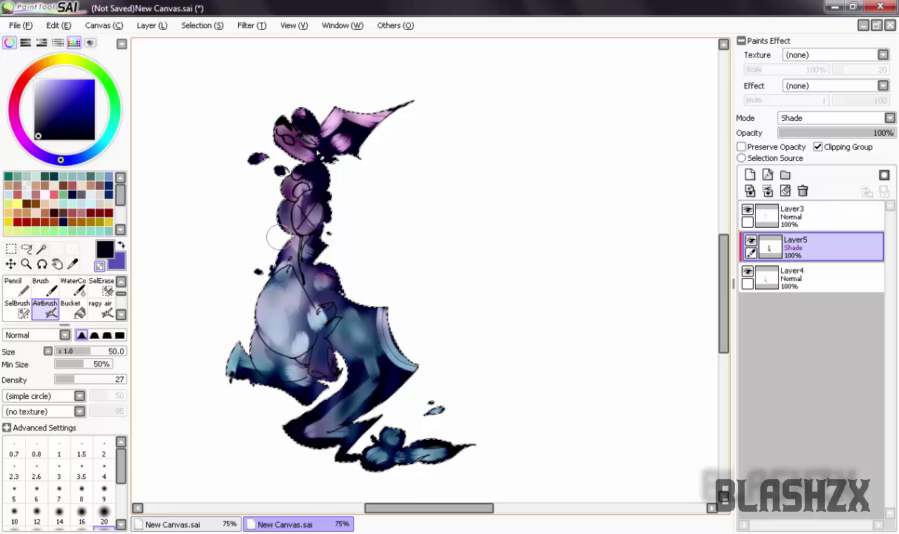
click(812, 132)
- Sample a muted blue from the tail and airbrush smoother shading over the wings, haunch, head and tail
scroll(291, 449, up, 4)
alt+click(345, 389)
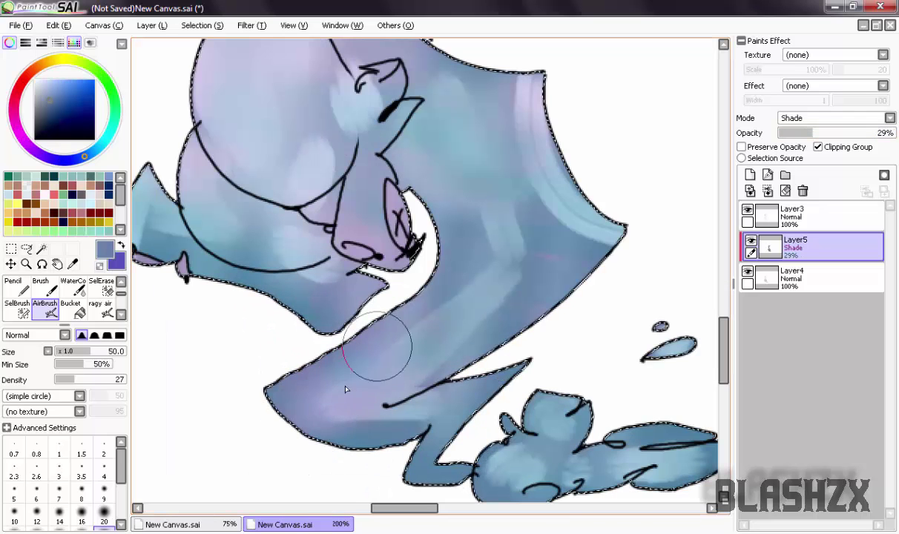
scroll(404, 323, down, 4)
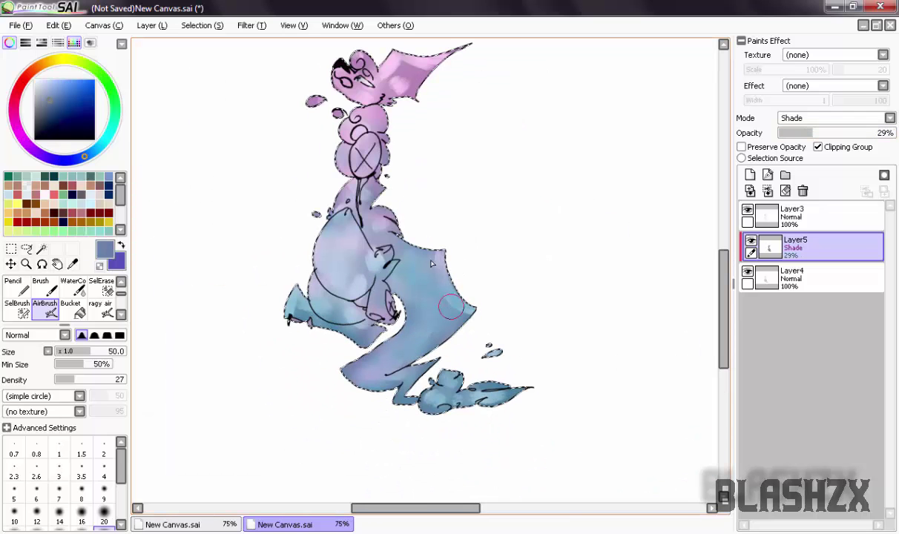
scroll(455, 317, down, 2)
scroll(482, 345, up, 6)
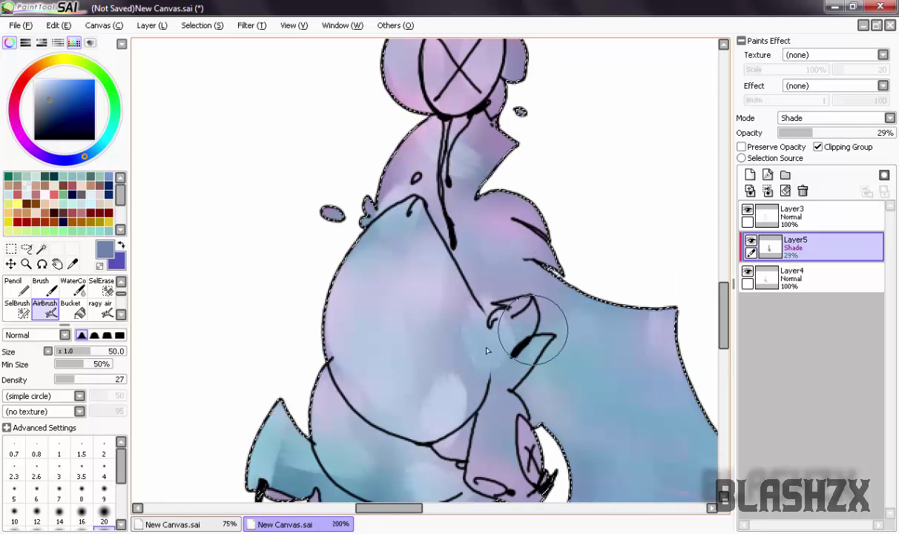
scroll(437, 346, down, 4)
scroll(520, 94, up, 1)
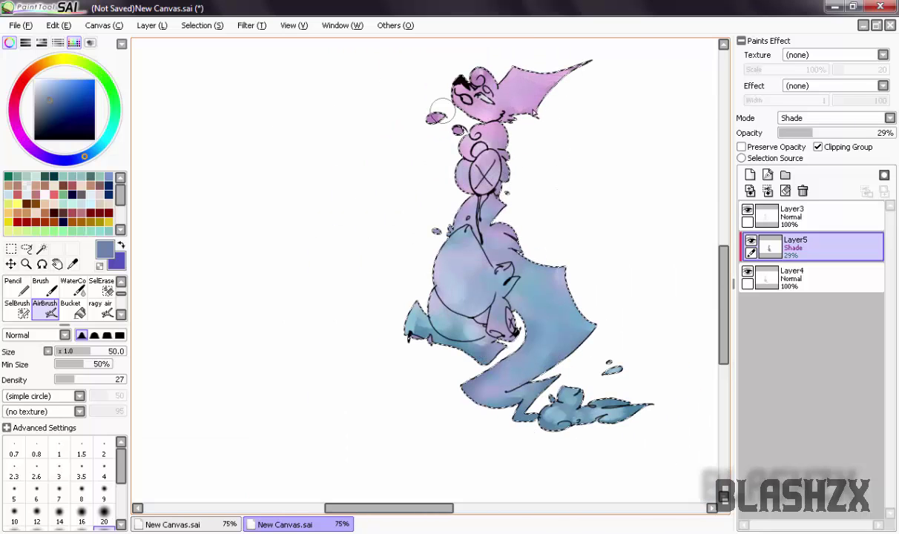
scroll(586, 403, up, 1)
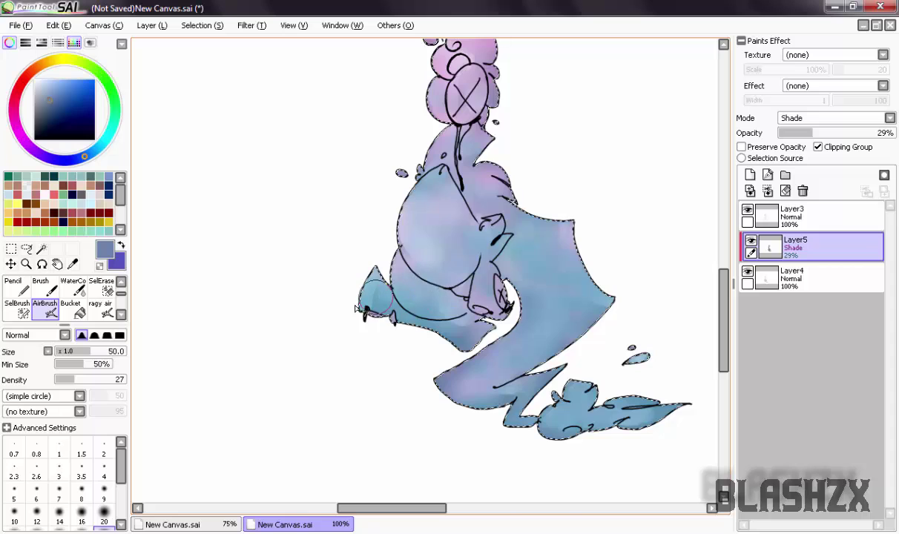
scroll(357, 308, down, 1)
- Set the Shade layer's opacity to 16% and add another clipped layer above it
drag(809, 133, 800, 144)
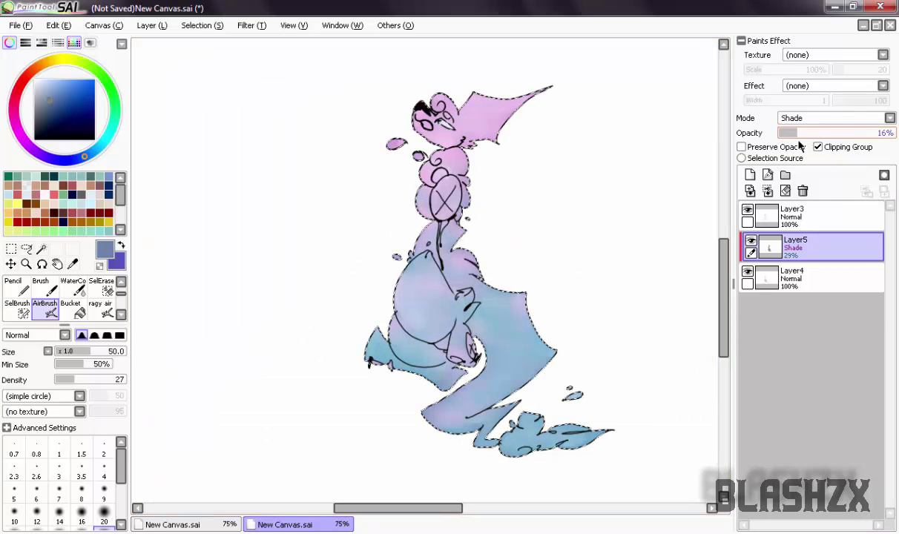
click(749, 175)
scroll(432, 184, up, 3)
scroll(250, 282, down, 4)
- Paint white diagonal highlight bands across the neck, haunch, wings and tail with the size 50 ragged airbrush on the new clipped layer
click(70, 308)
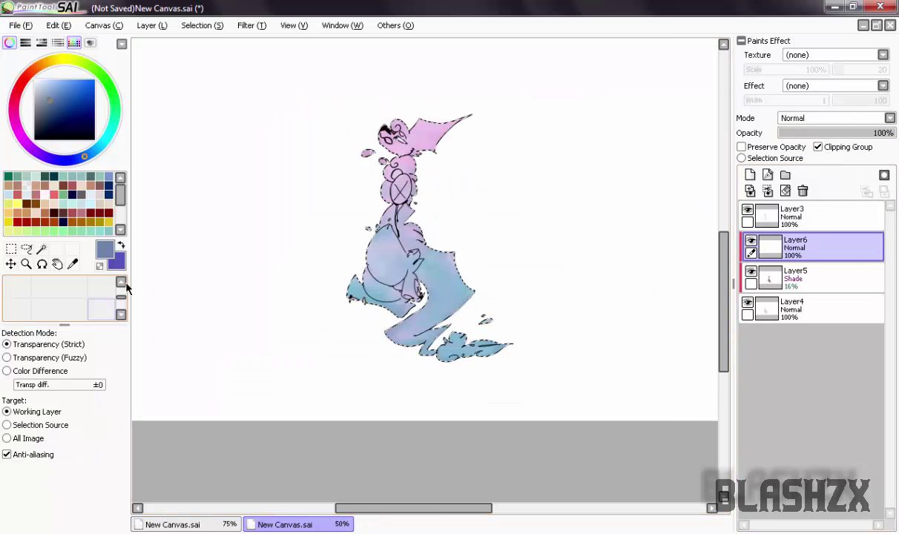
click(102, 288)
scroll(291, 392, up, 4)
scroll(546, 146, down, 2)
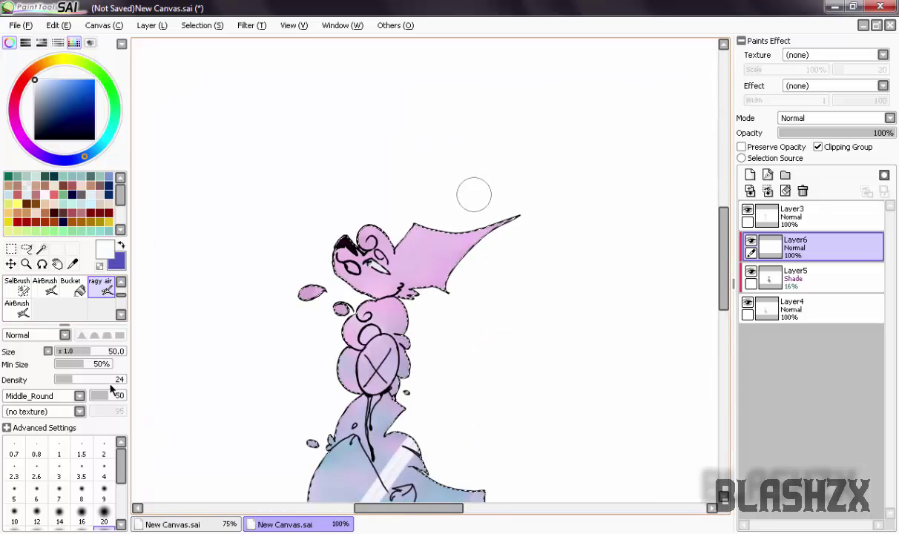
scroll(473, 193, down, 1)
scroll(296, 276, up, 1)
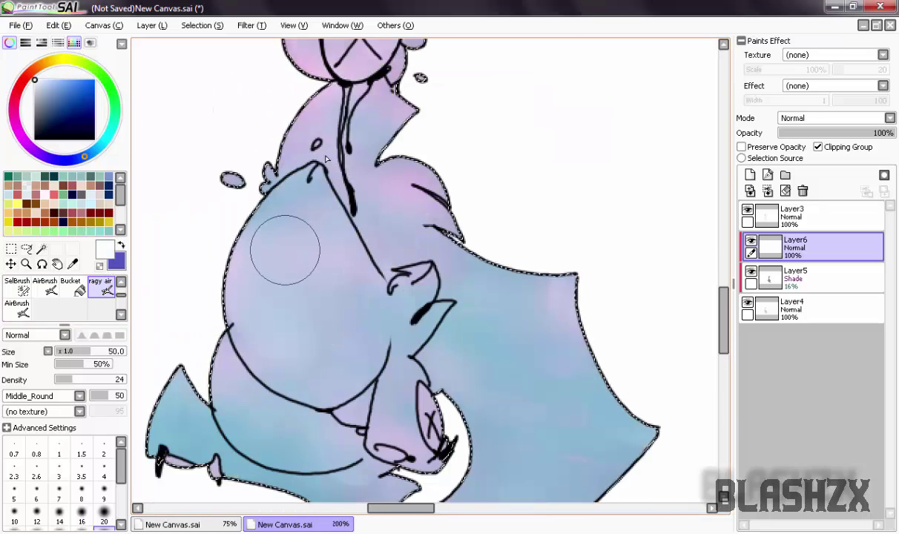
scroll(437, 256, down, 5)
scroll(436, 256, up, 5)
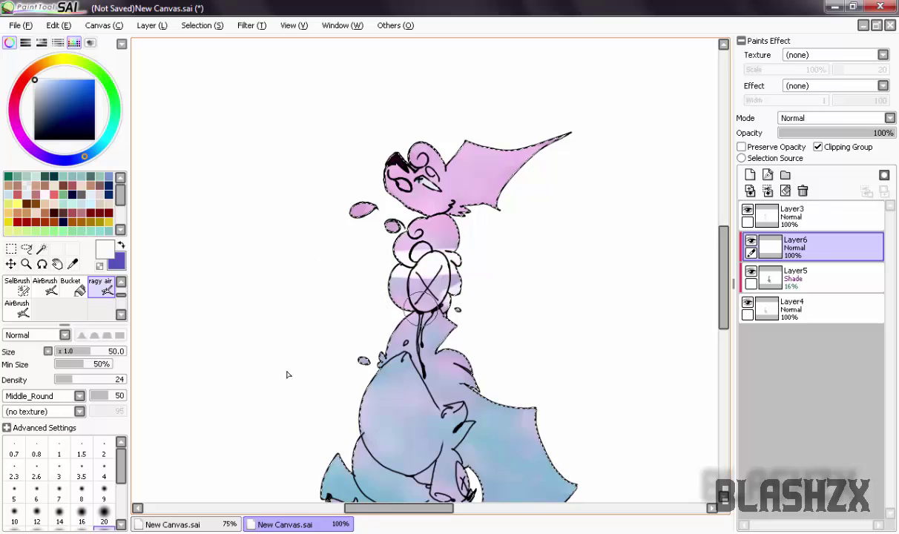
scroll(402, 354, down, 2)
scroll(208, 423, up, 1)
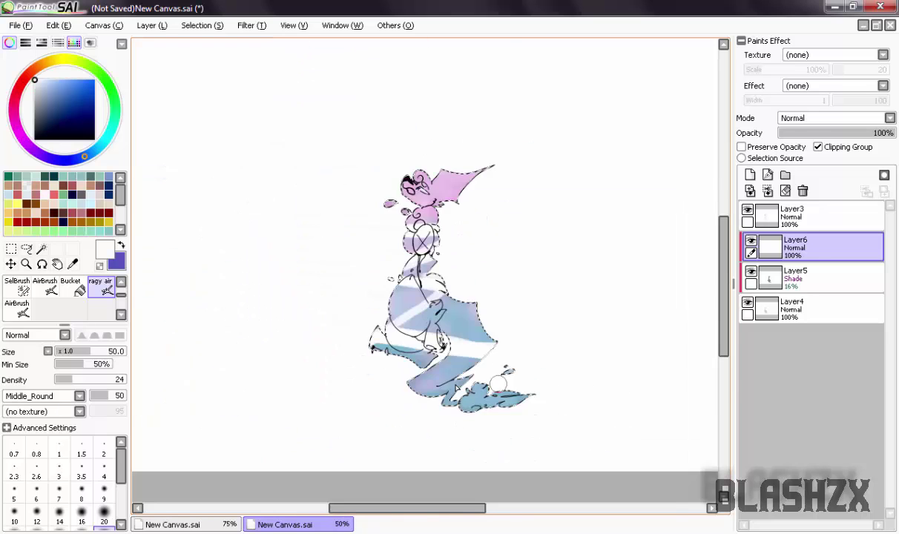
- Set the white highlight layer's blending mode to Luminosity and its opacity to 20%
click(835, 118)
click(798, 172)
click(850, 134)
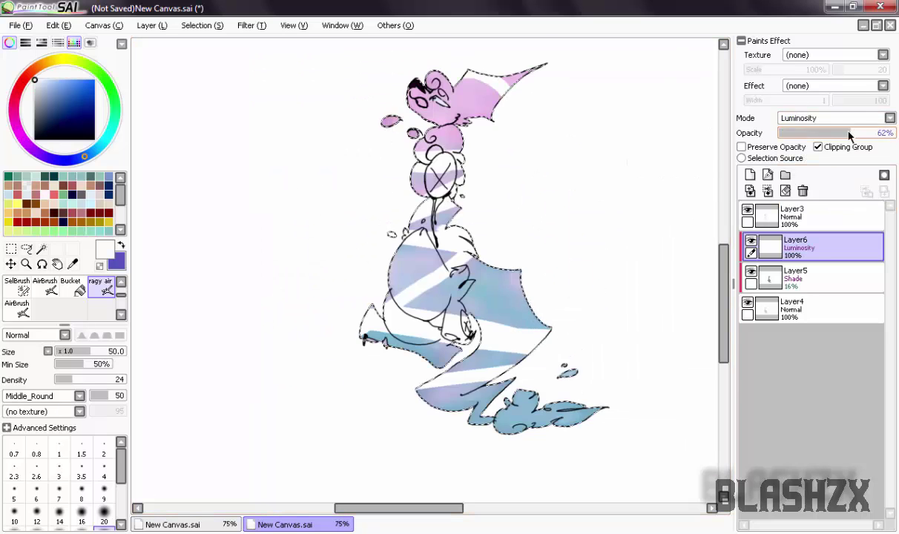
drag(806, 134, 801, 134)
scroll(342, 281, up, 1)
scroll(341, 281, down, 2)
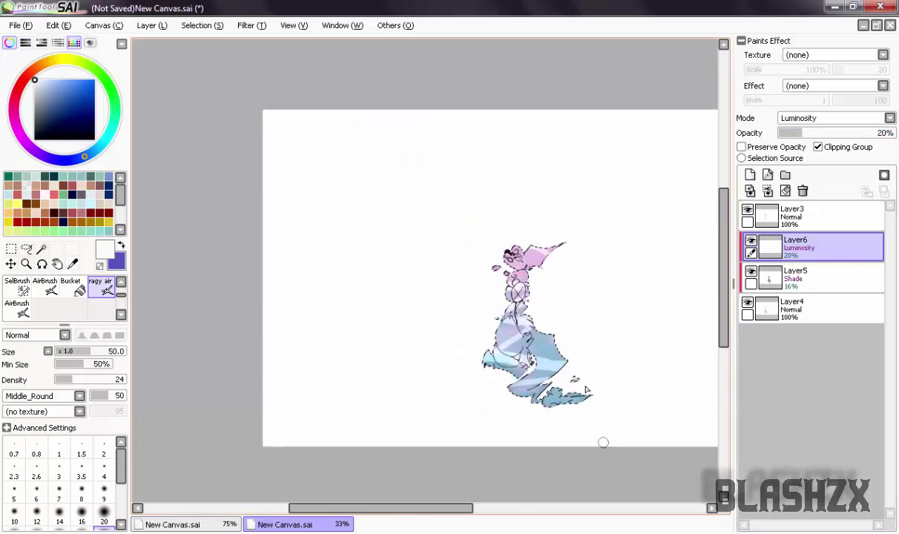
- Soften the highlight bands with the size 25 AirBrush and set the Luminosity layer's opacity to 6%
scroll(536, 373, up, 2)
scroll(535, 374, up, 3)
alt+click(569, 208)
scroll(512, 261, down, 3)
scroll(512, 261, up, 1)
click(44, 288)
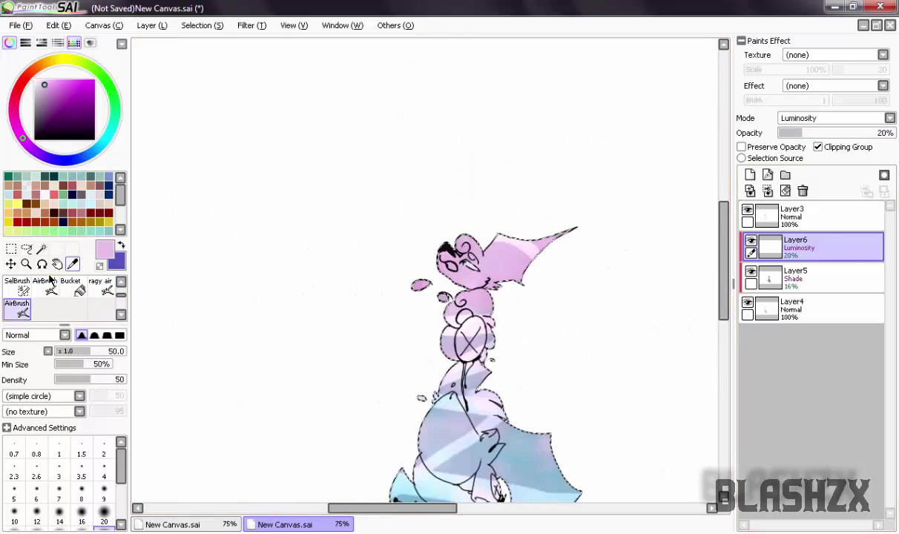
scroll(583, 193, up, 3)
drag(582, 193, 442, 147)
scroll(620, 176, down, 4)
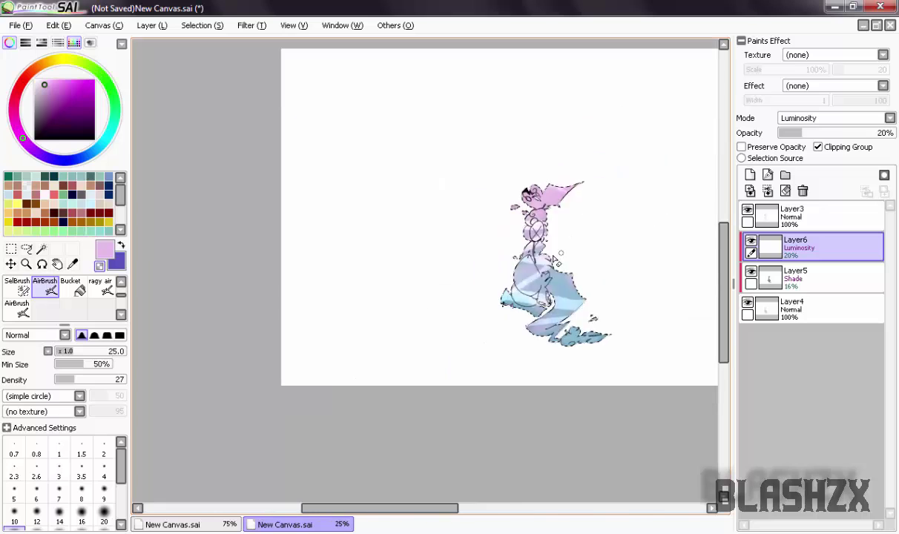
scroll(488, 364, up, 4)
scroll(338, 347, down, 2)
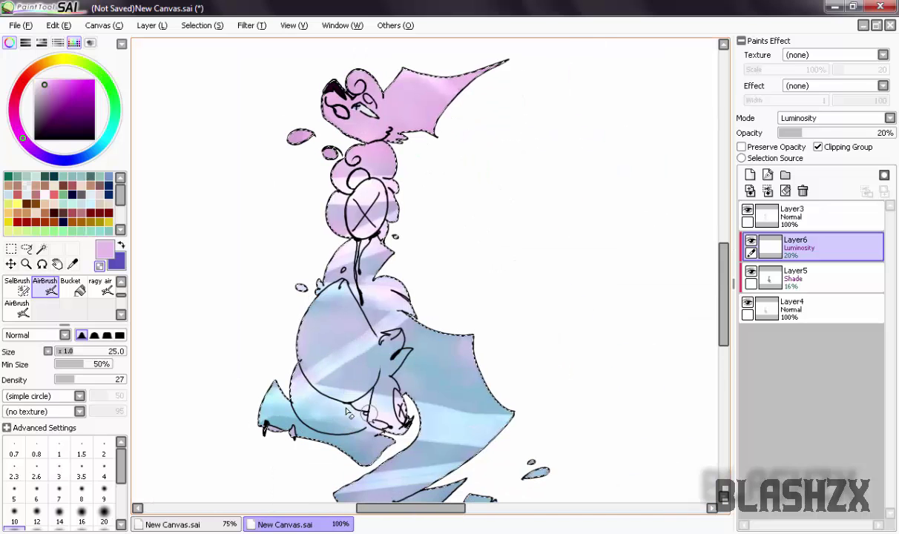
scroll(449, 437, up, 1)
scroll(603, 194, down, 2)
drag(802, 133, 783, 133)
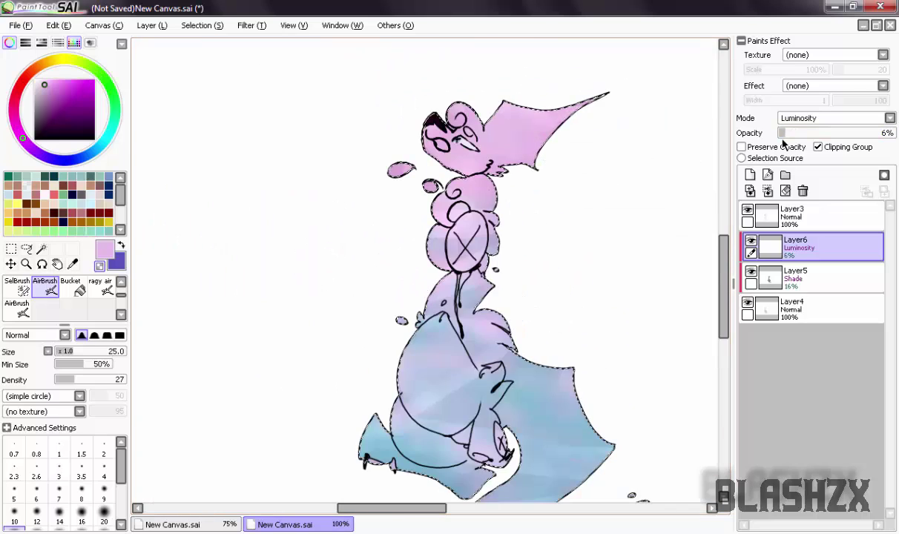
scroll(683, 235, down, 2)
- Fill the creature's round eye with white on the base colour layer, using the Pencil at size 2.3
click(790, 308)
scroll(387, 296, up, 4)
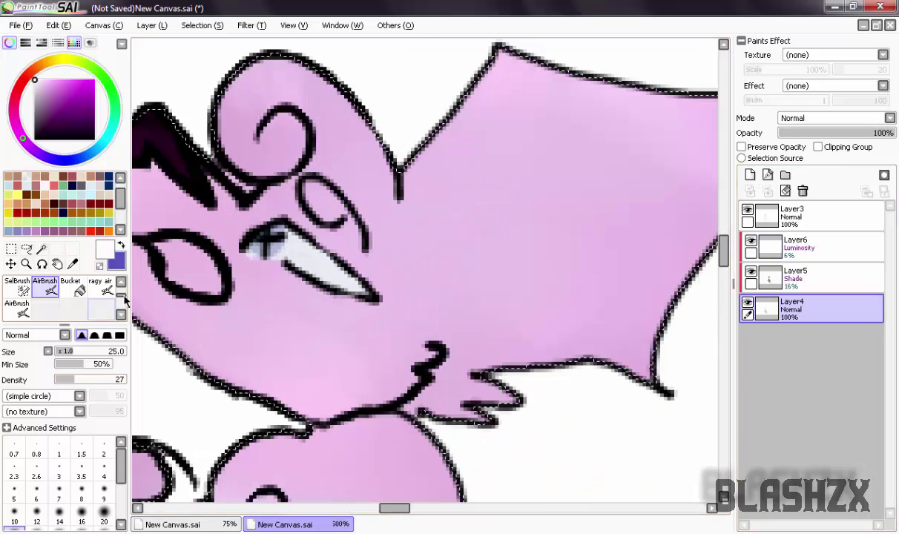
click(121, 315)
click(121, 314)
click(15, 285)
scroll(445, 238, down, 2)
scroll(586, 215, up, 4)
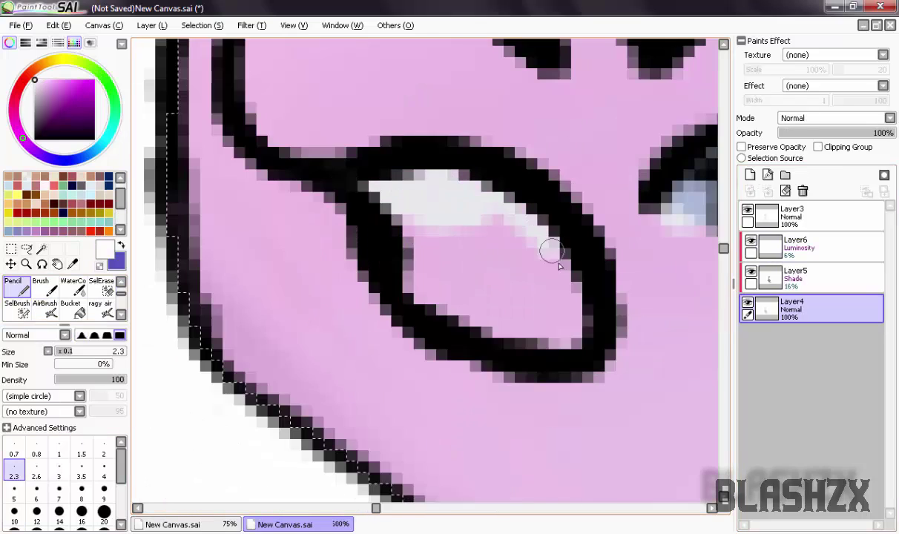
drag(454, 278, 493, 298)
- Switch to Discord and send "I DIDNT" and "I SAID FUCKUA" in the open direct message chat
key(alt+Tab)
scroll(445, 312, down, 5)
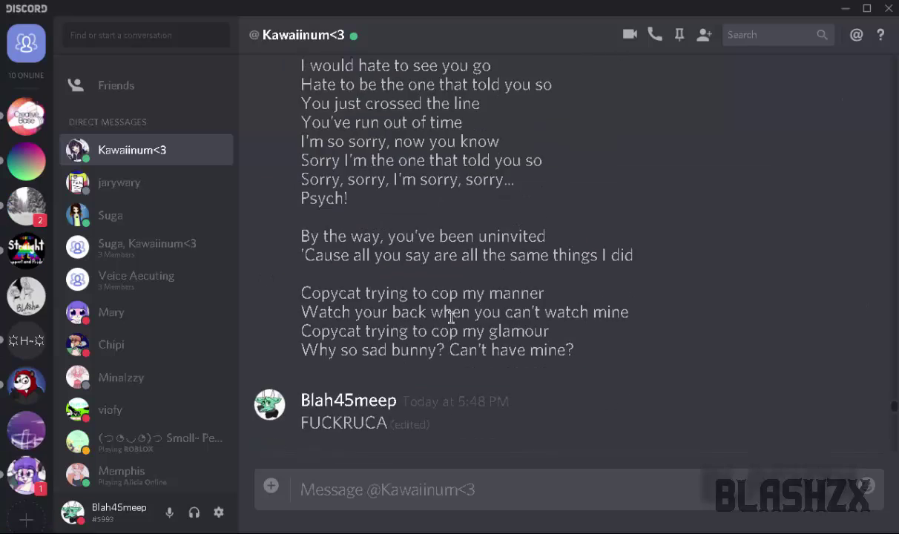
drag(423, 300, 508, 223)
scroll(445, 334, down, 5)
click(438, 472)
text(I DI)
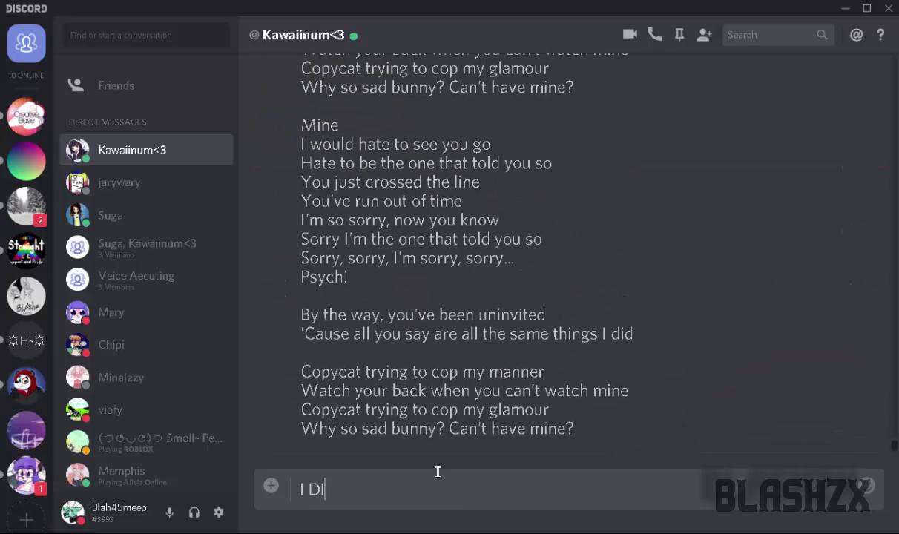
text(DNT)
key(Return)
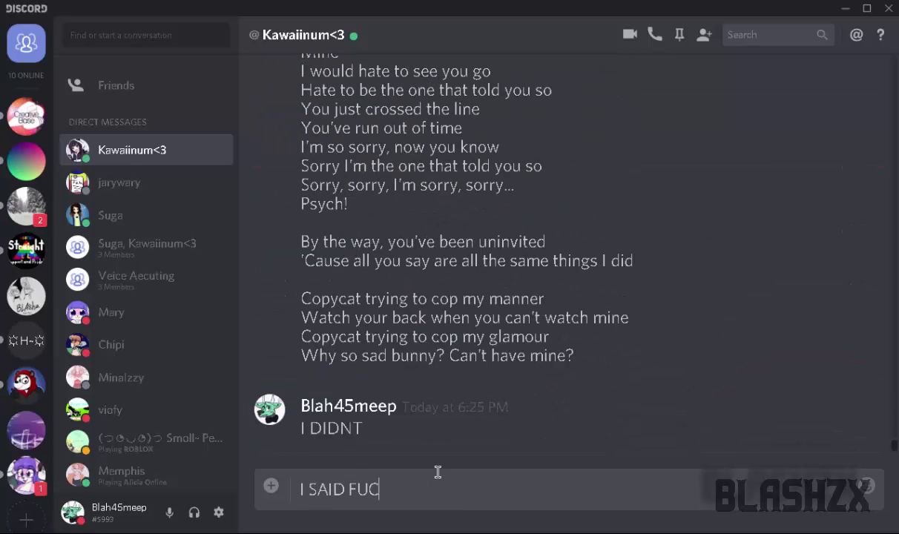
text(I SAID FUCKUA)
key(Return)
- Send the messages "ONE OF MY OCS" and "no" in the same direct message chat
key(alt+Tab)
key(alt+Tab)
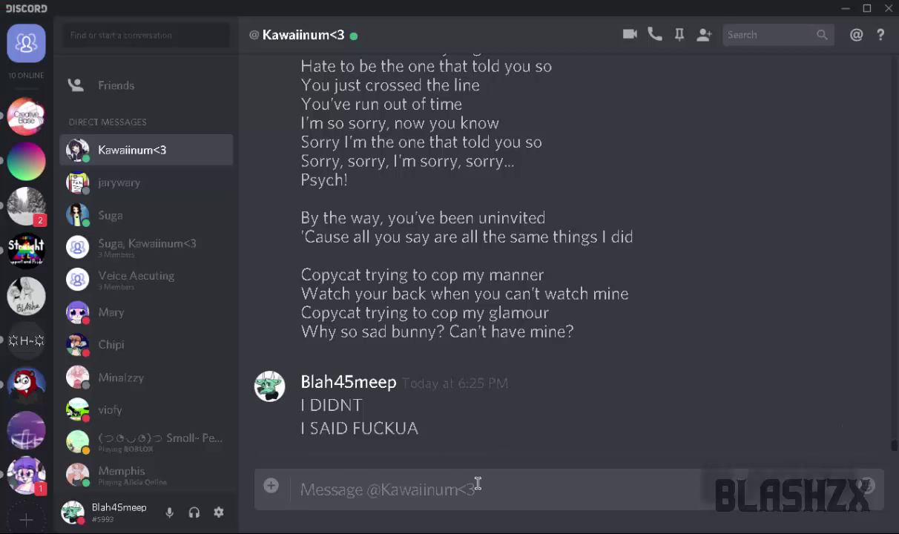
text(ONE OF MY OCS)
key(Return)
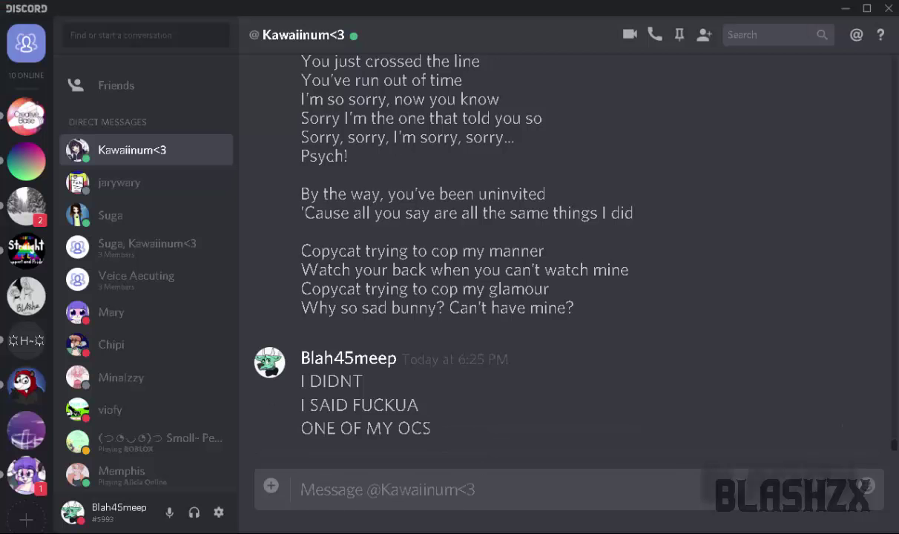
text(no)
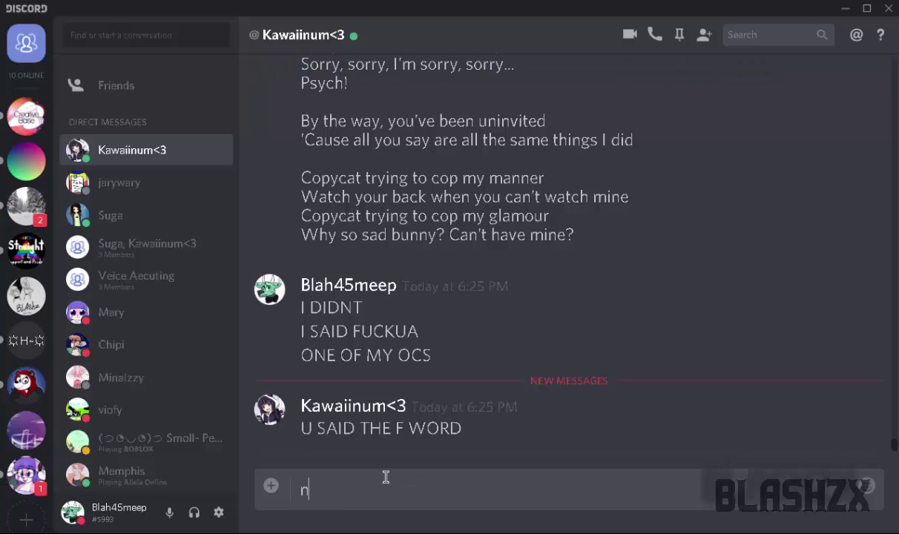
key(Return)
- Send the messages "IT WAS AN ACCIDENT" and "AHYH" in the same direct message chat
text(IT WAS AN ACC)
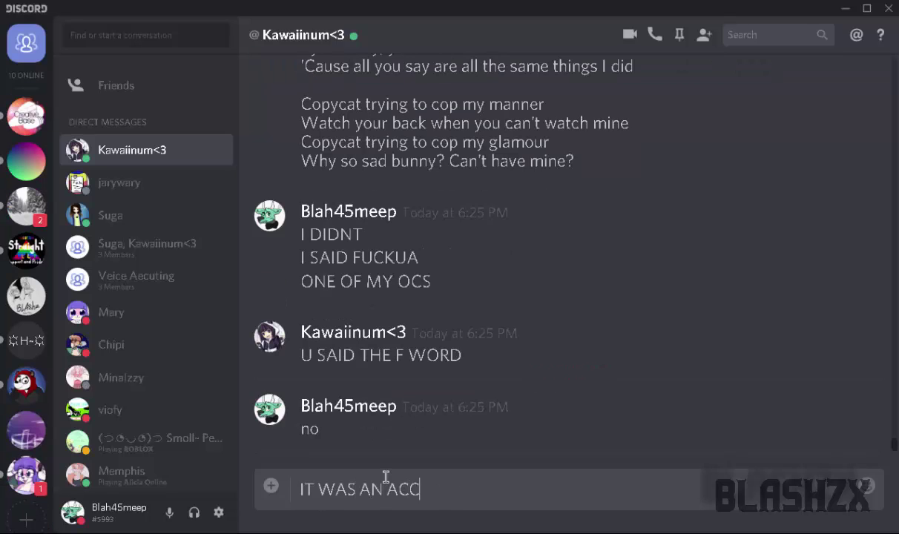
text(IDENT)
key(Return)
text(AHYH)
key(Return)
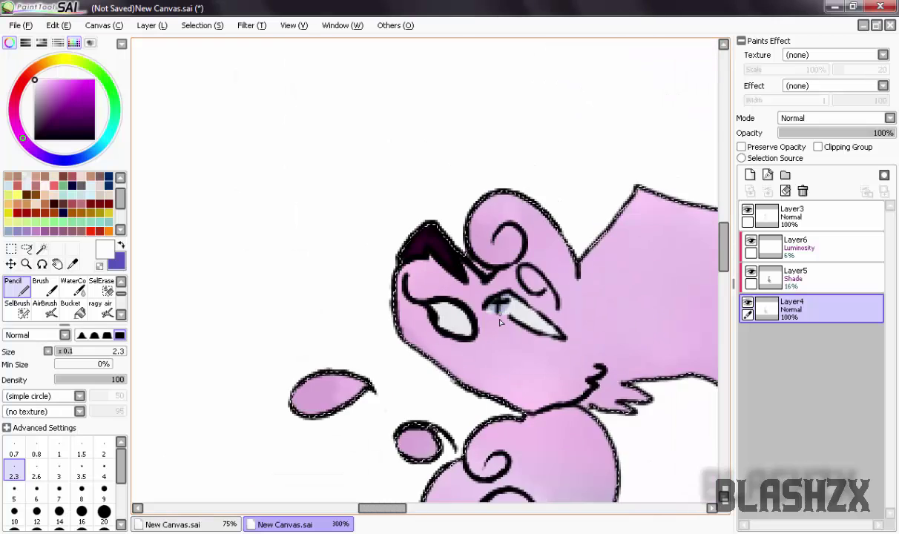
- Return to PaintTool SAI and add a new clipped layer above the Luminosity highlight layer
scroll(499, 320, down, 10)
scroll(536, 417, up, 6)
click(794, 245)
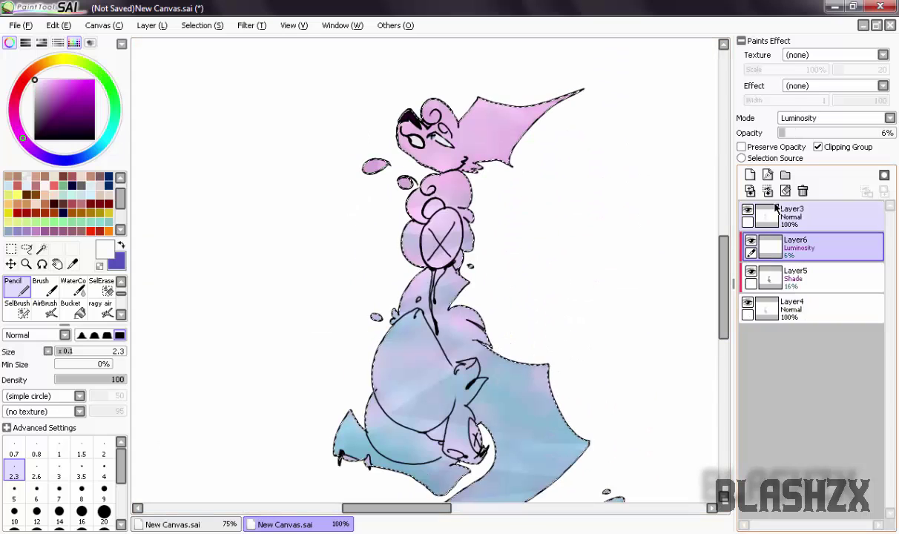
click(750, 174)
key(alt+Tab)
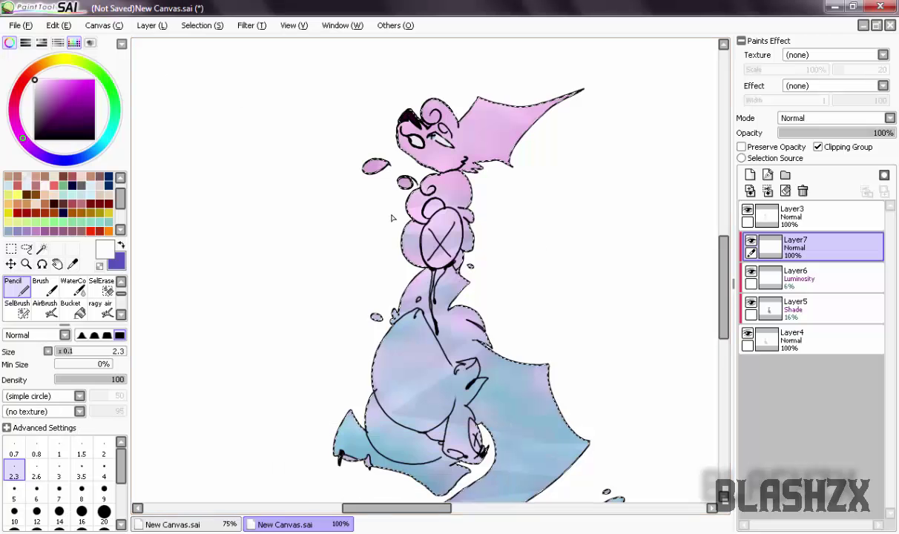
- Paint the crossed oval on the creature's neck solid black with the Pencil on the base colour layer
scroll(475, 247, up, 5)
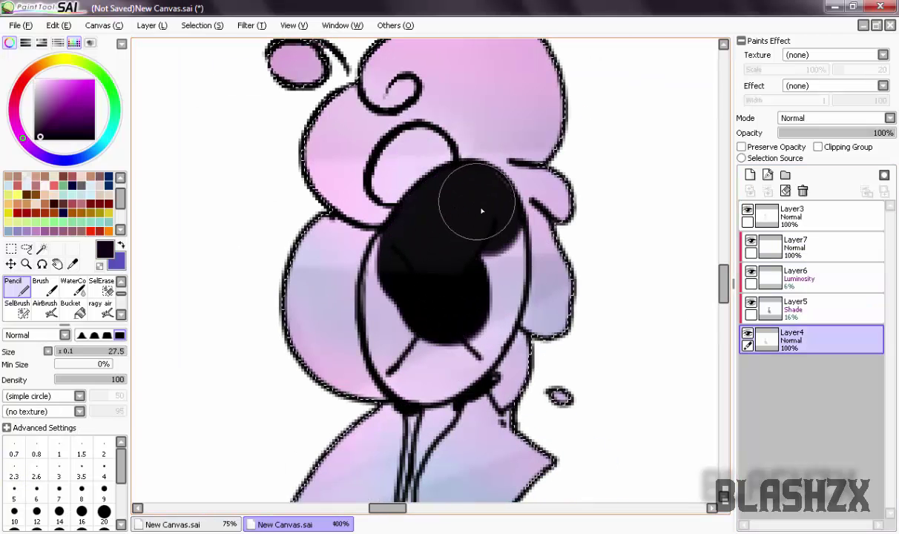
scroll(429, 365, down, 1)
mouse_move(428, 365)
mouse_down()
mouse_move(349, 374)
mouse_move(398, 339)
mouse_up()
scroll(398, 339, down, 4)
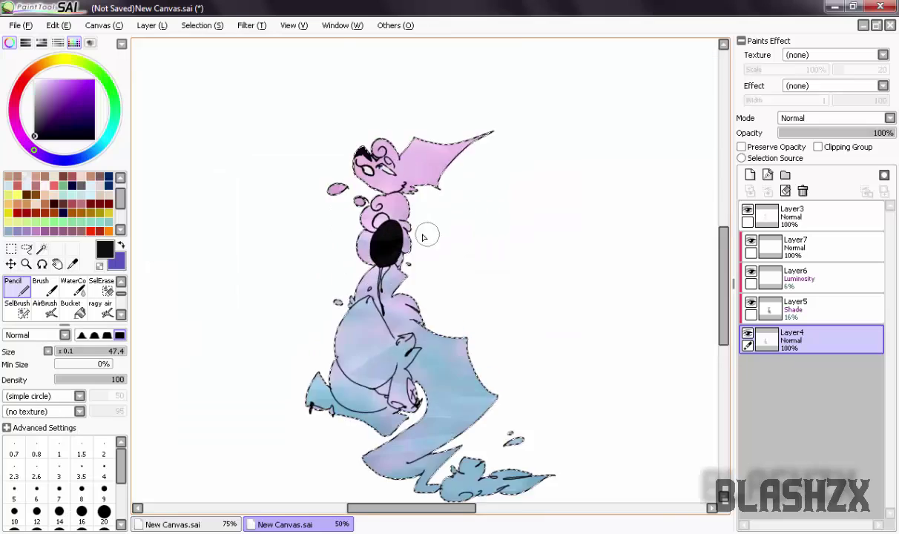
- Lighten the black oval to a muted dark purple so the X lines stand out, using a pale lilac and the WaterColor brush
scroll(422, 236, up, 3)
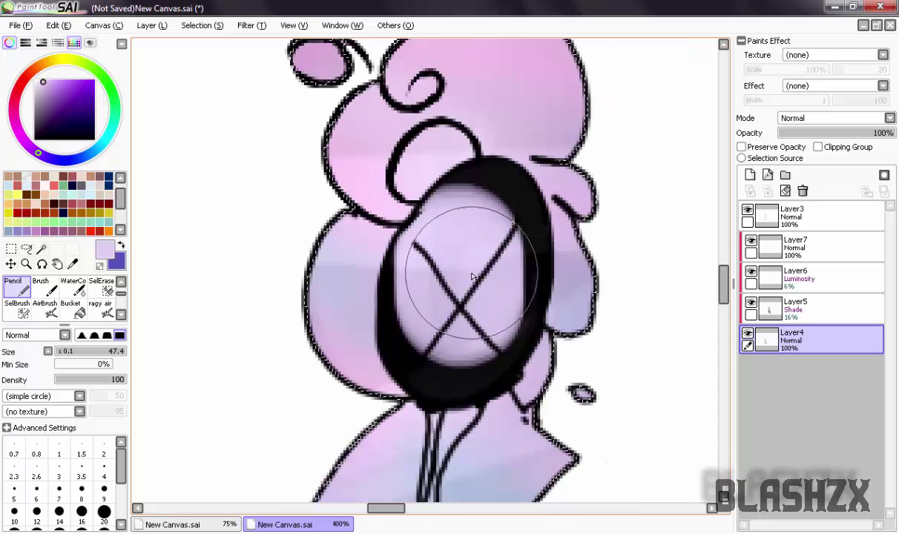
scroll(437, 271, down, 5)
scroll(484, 335, up, 4)
scroll(492, 321, down, 3)
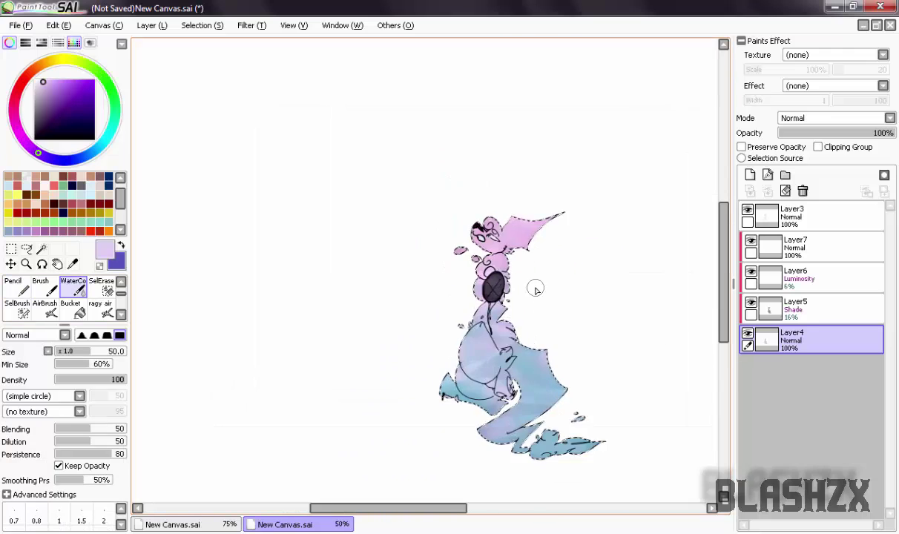
- Add another clipped layer above the other clipped layers and cover the whole creature in black with the Pencil at size 500
click(772, 278)
click(772, 246)
click(751, 175)
scroll(519, 289, down, 4)
key(n)
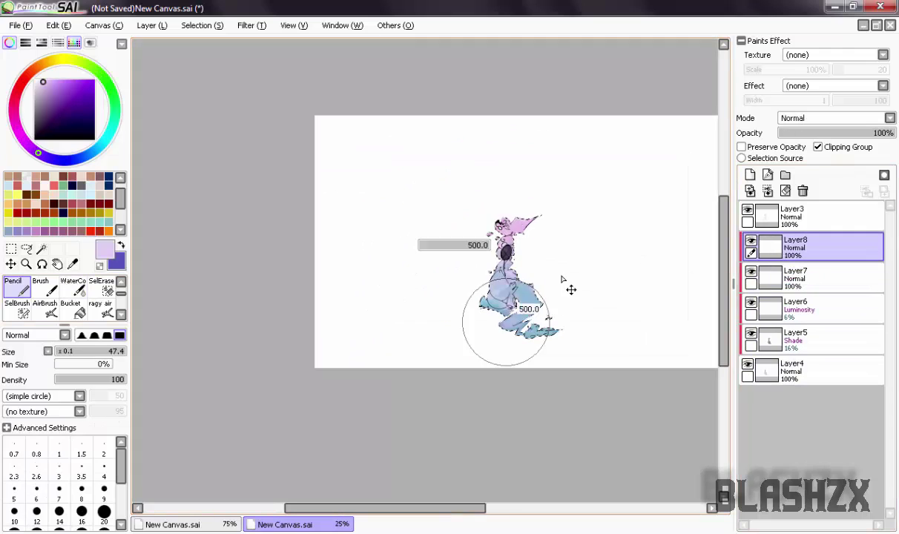
drag(551, 222, 506, 313)
scroll(506, 313, up, 4)
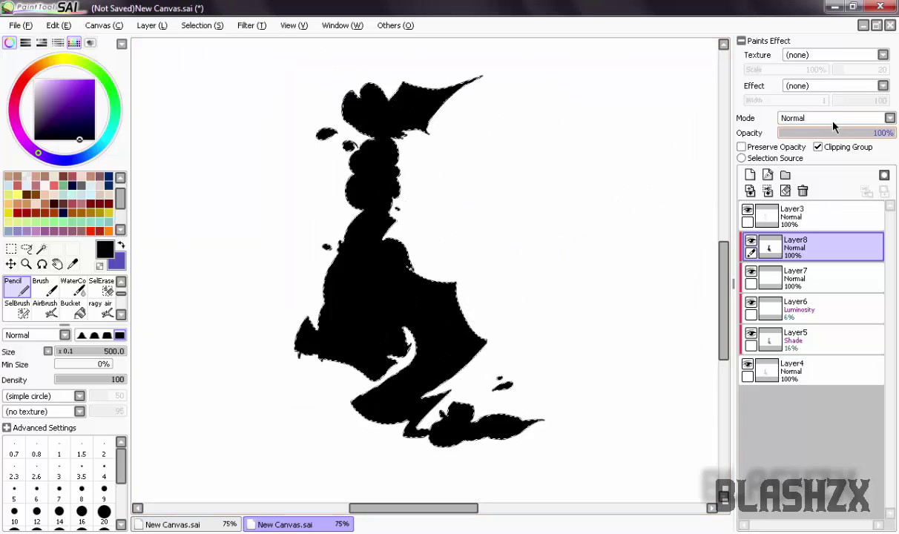
- Set the black layer to Shade mode and erase lit areas on the haunch, wings, tail, head and neck with the size 62.2 transparent Pencil
scroll(439, 266, up, 2)
scroll(412, 345, down, 2)
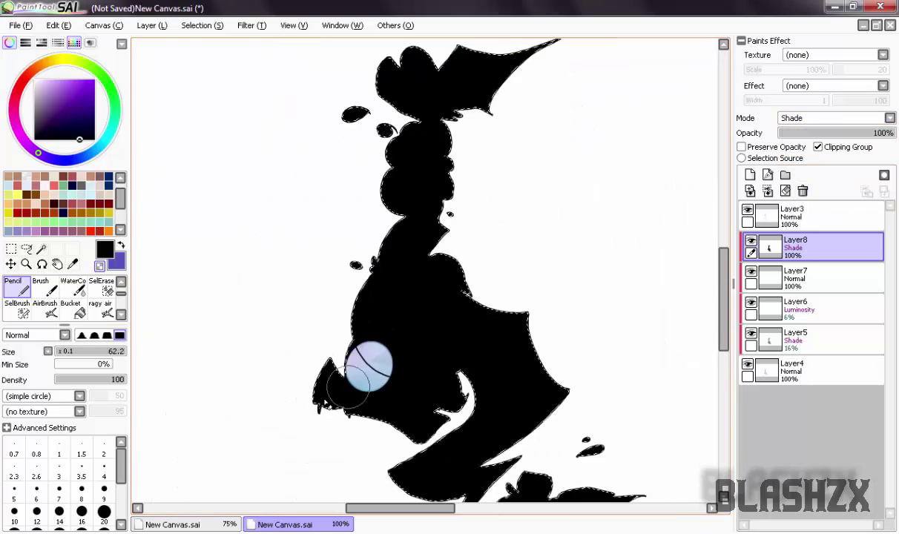
drag(368, 365, 332, 384)
drag(349, 276, 298, 375)
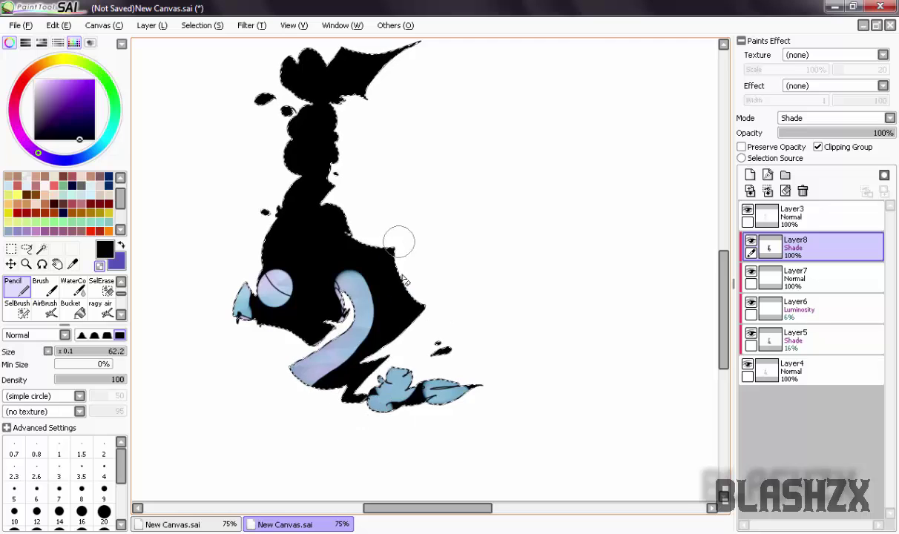
scroll(399, 241, up, 3)
scroll(391, 368, down, 3)
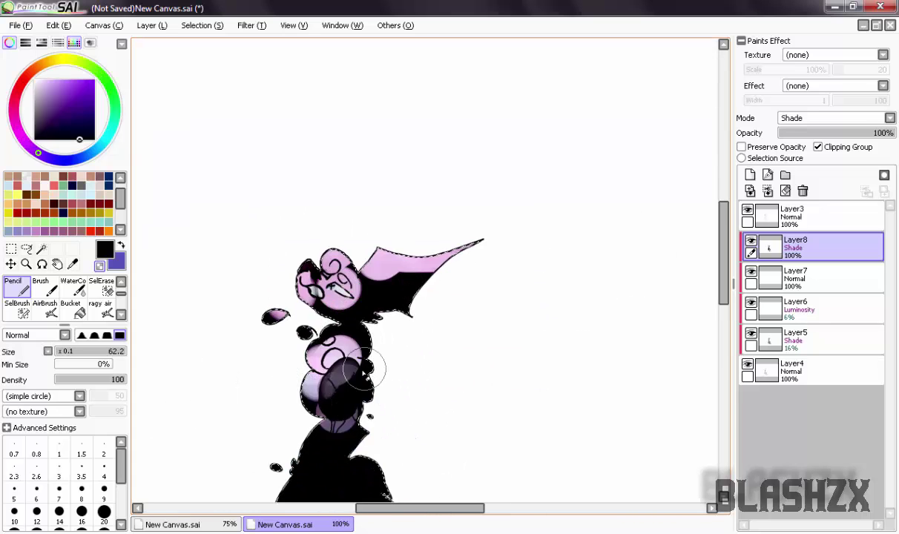
scroll(364, 367, up, 2)
- Set the black Shade layer's opacity to 40%
drag(883, 132, 825, 133)
scroll(415, 268, down, 3)
scroll(416, 267, up, 3)
- Soften the shadow edges on the black Shade layer with the AirBrush at size 95 and set its opacity to 50%
click(45, 308)
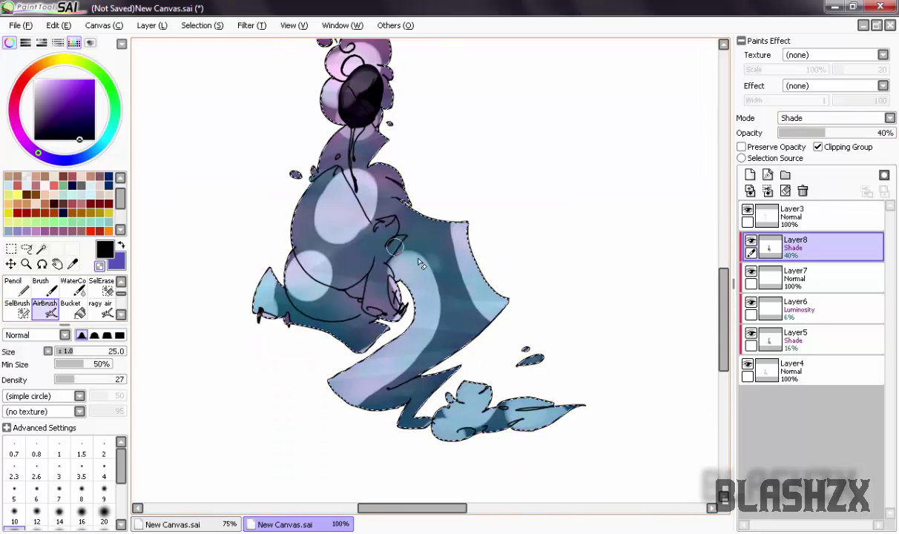
alt+click(420, 265)
drag(428, 277, 438, 278)
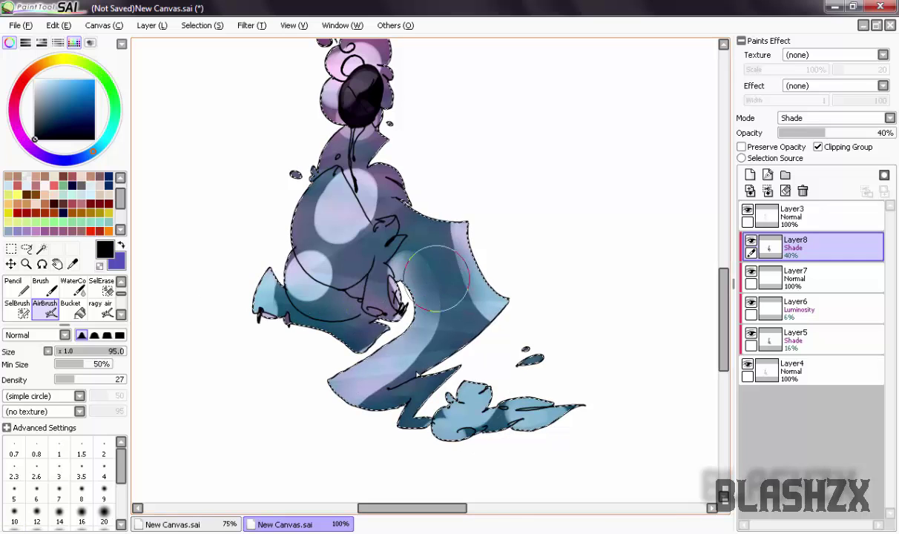
scroll(241, 316, down, 2)
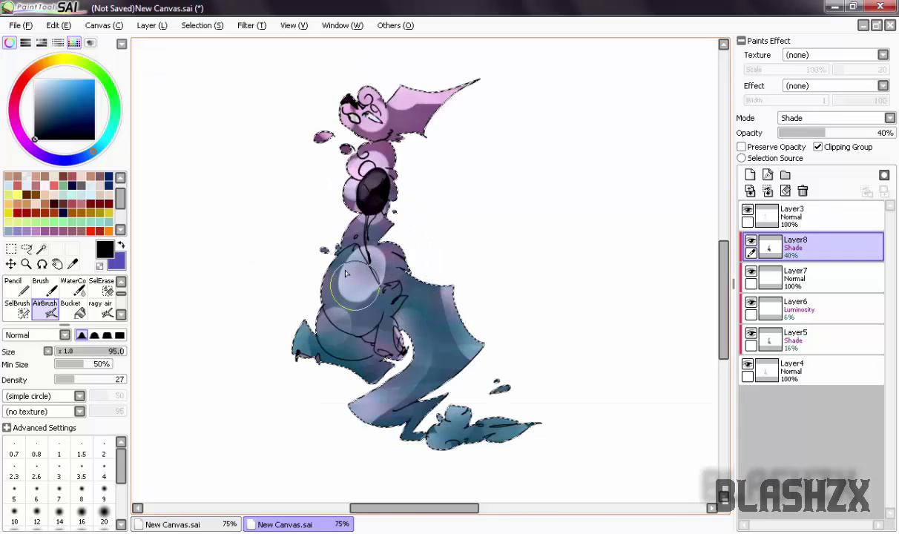
click(837, 133)
scroll(416, 281, up, 1)
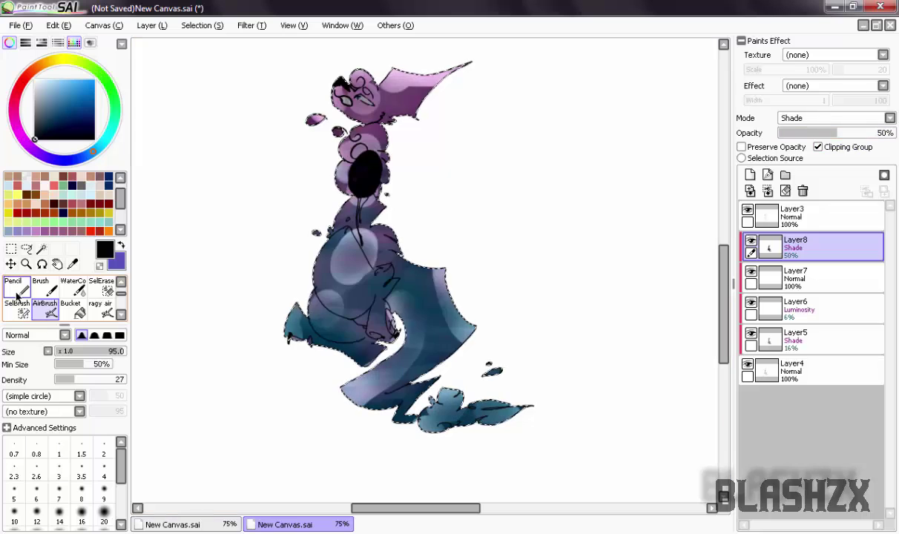
- Add a new layer above the black Shade layer and switch the black layer to Luminosity mode at 40% opacity
key(c)
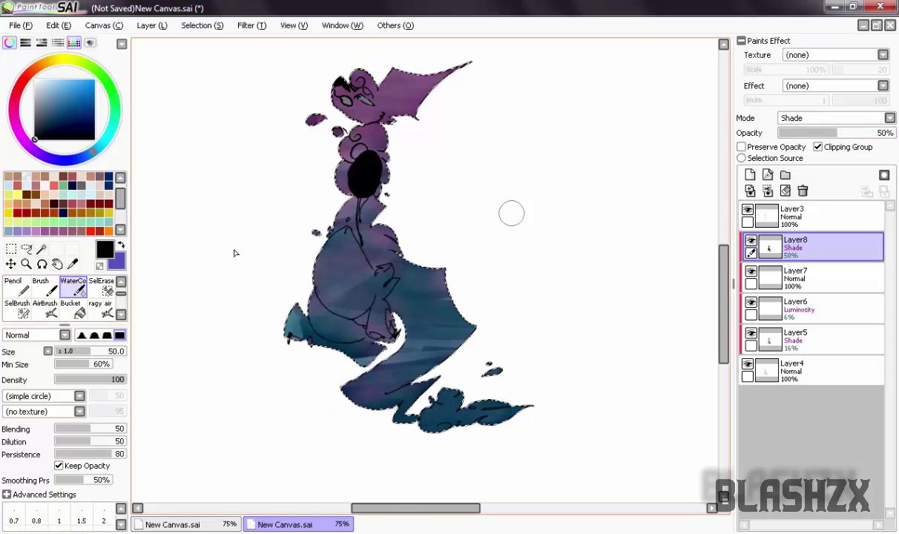
scroll(482, 337, up, 1)
click(751, 174)
click(794, 274)
click(835, 118)
click(805, 176)
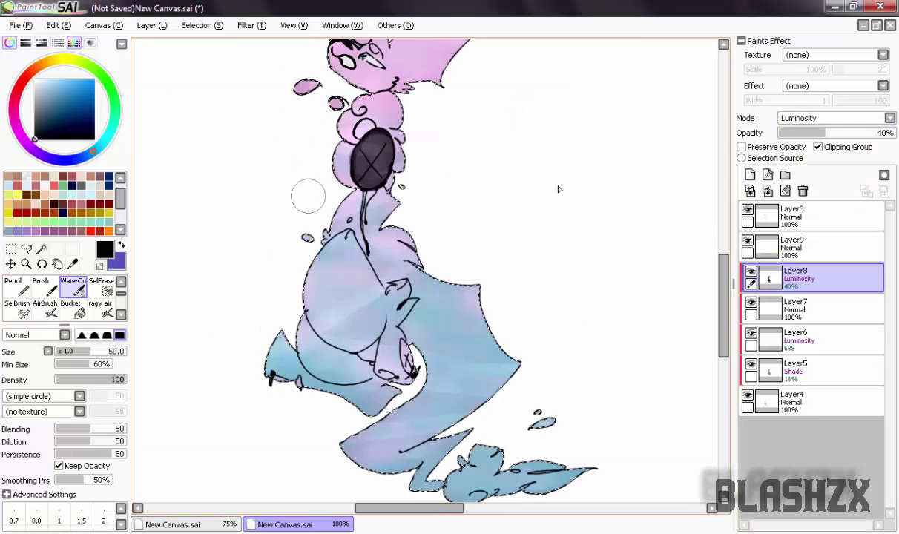
- Cover the creature on the new layer with a sampled grey-blue using the Pencil at size 326
scroll(559, 190, down, 2)
click(792, 245)
scroll(460, 249, up, 1)
drag(460, 249, 418, 185)
alt+click(482, 296)
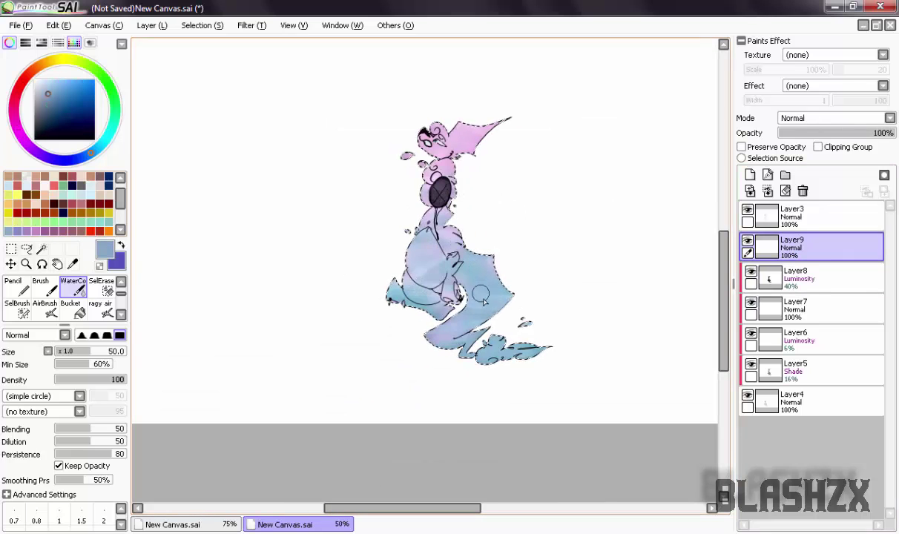
key(n)
drag(460, 312, 429, 195)
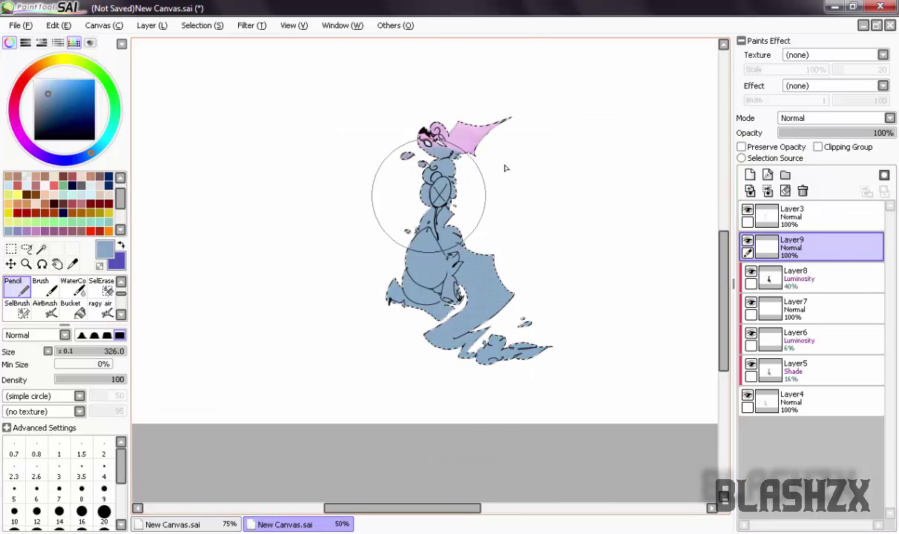
- Paint rainbow bands down the creature over the grey-blue in violet, purple, muted red, bright red, orange, yellow and light green
click(63, 160)
mouse_move(446, 296)
mouse_down()
mouse_move(472, 341)
mouse_move(438, 171)
mouse_up()
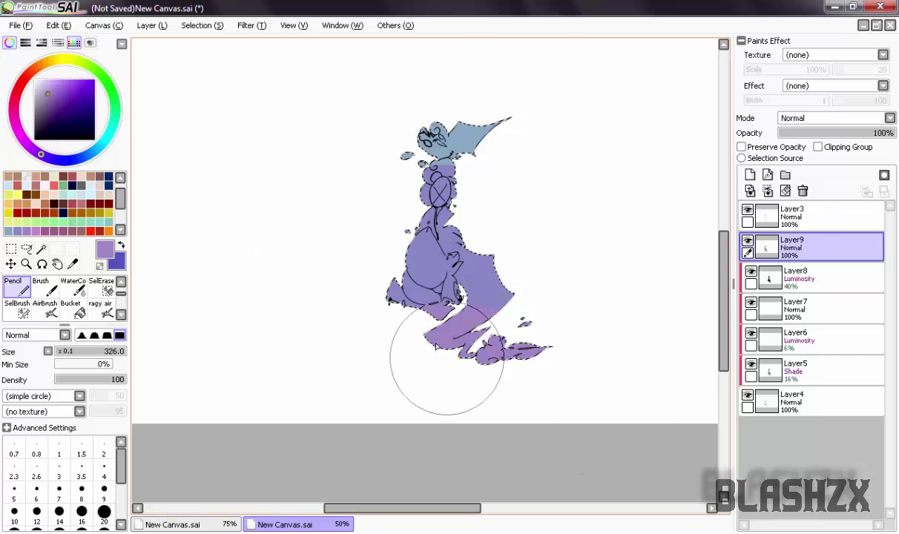
click(19, 132)
mouse_move(446, 334)
mouse_down()
mouse_move(472, 365)
mouse_move(428, 294)
mouse_up()
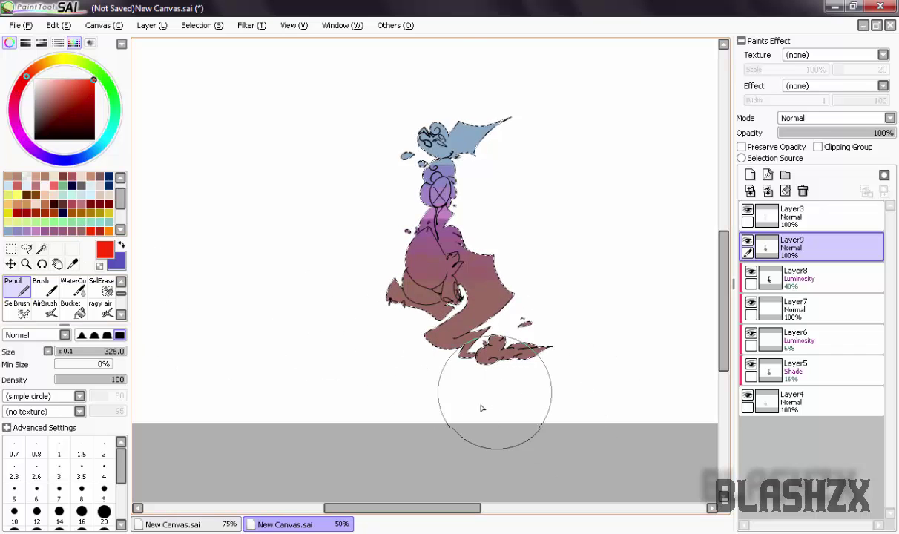
click(58, 59)
drag(445, 338, 494, 393)
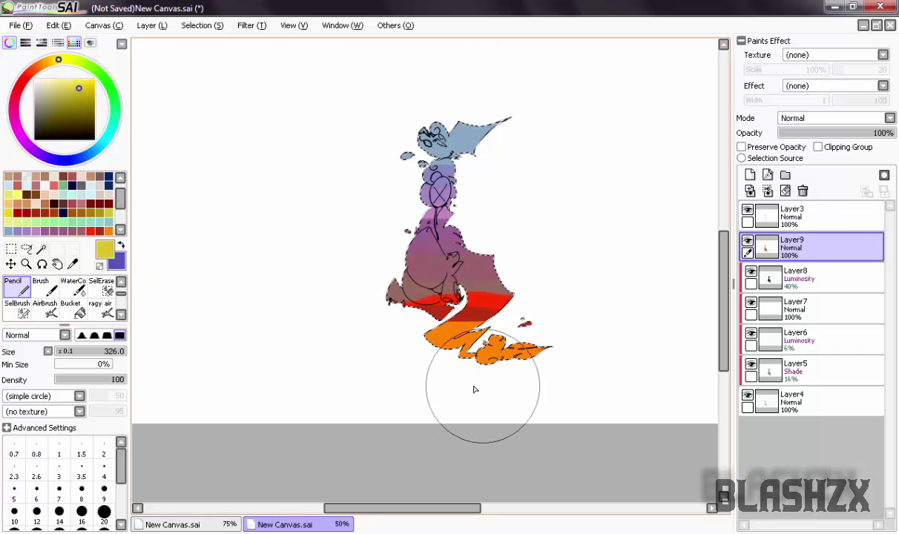
click(112, 98)
drag(502, 434, 475, 427)
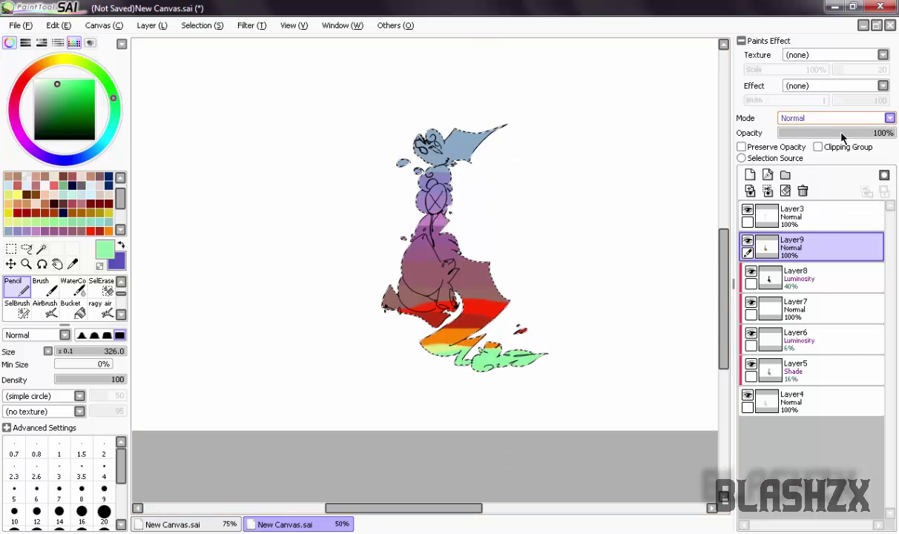
- Set the rainbow layer to Luminosity mode at 10% opacity
click(834, 118)
click(823, 159)
click(817, 134)
scroll(427, 245, up, 3)
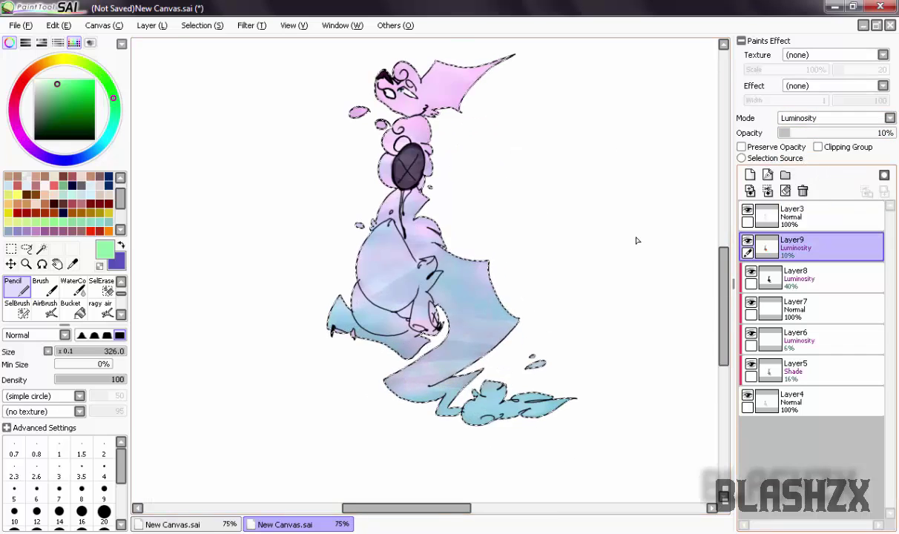
- Try the rainbow layer in Lumi & Shade mode and settle on Luminosity mode at 19% opacity
click(835, 118)
click(803, 194)
scroll(521, 190, down, 3)
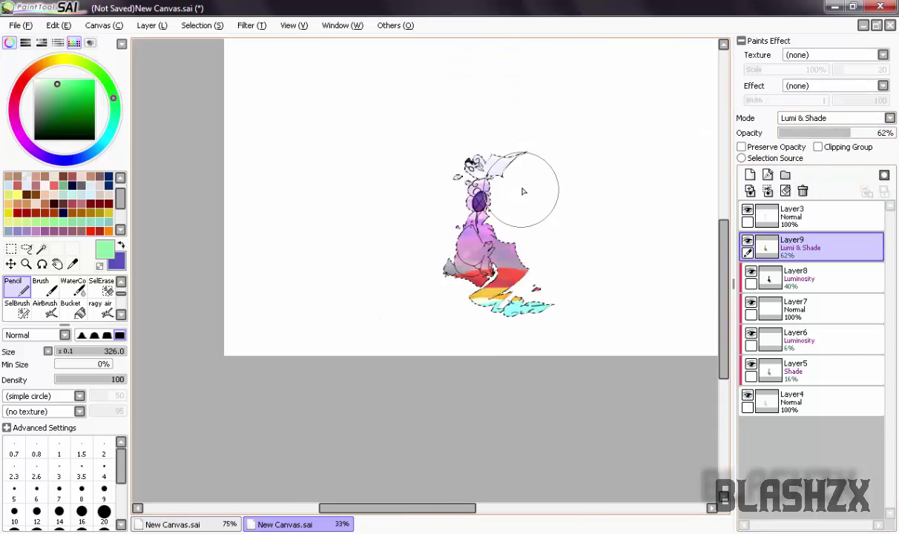
scroll(652, 271, up, 2)
drag(803, 132, 803, 138)
scroll(556, 247, down, 1)
click(835, 118)
click(824, 158)
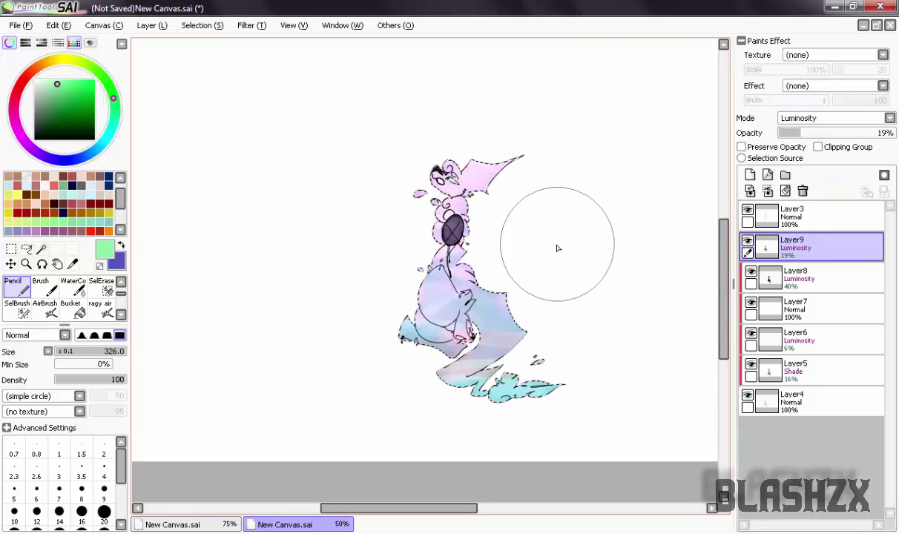
- Move the rainbow layer below the black Shade layer and add it to the clipping group
drag(789, 248, 789, 280)
click(789, 250)
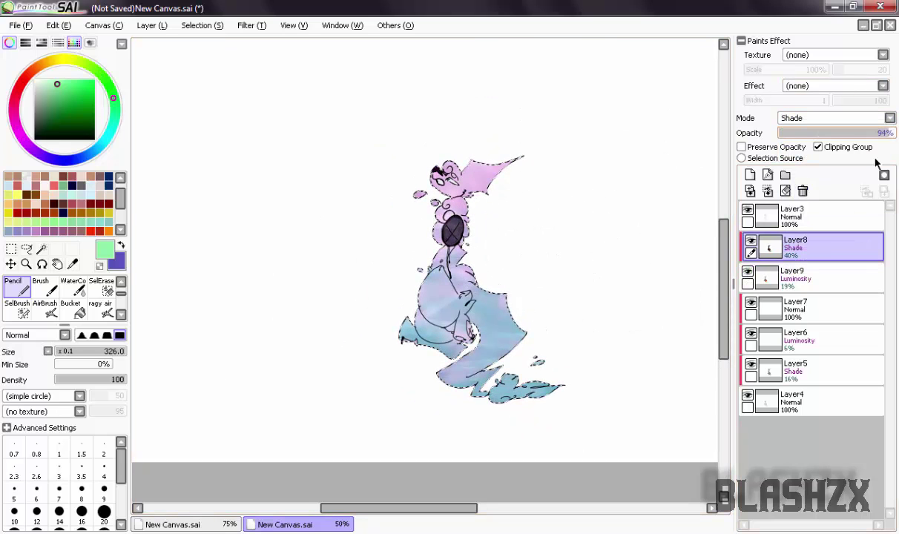
click(789, 278)
click(817, 147)
- Lower the black Shade layer's opacity to 7% and thin out its black with the transparent WaterColor brush at size 271
click(789, 249)
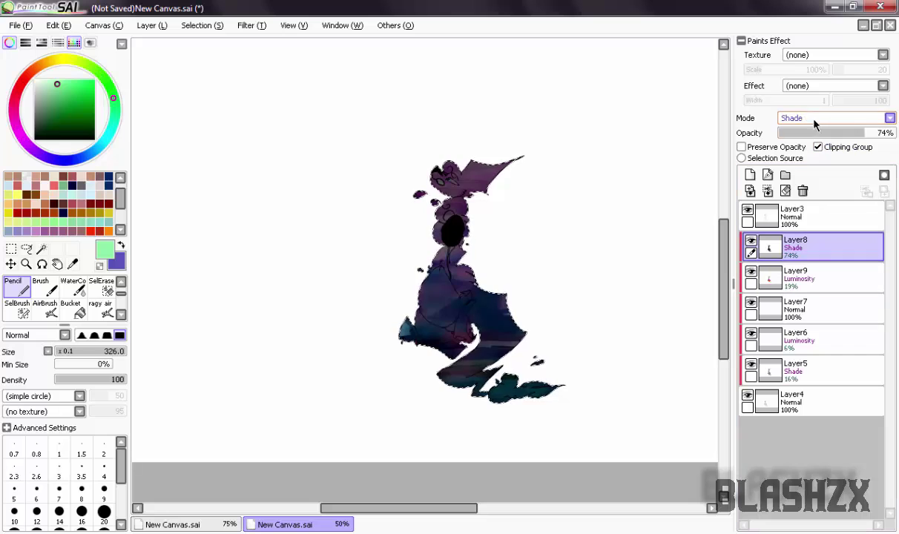
drag(817, 133, 787, 133)
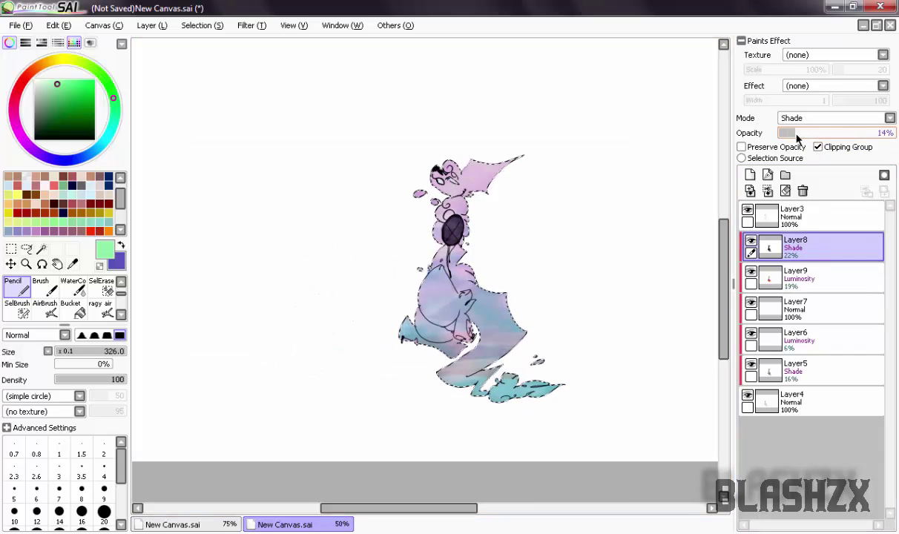
click(73, 286)
- Copy the creature from the base colour layer with a rectangular selection and paste it as a new layer on top
click(790, 402)
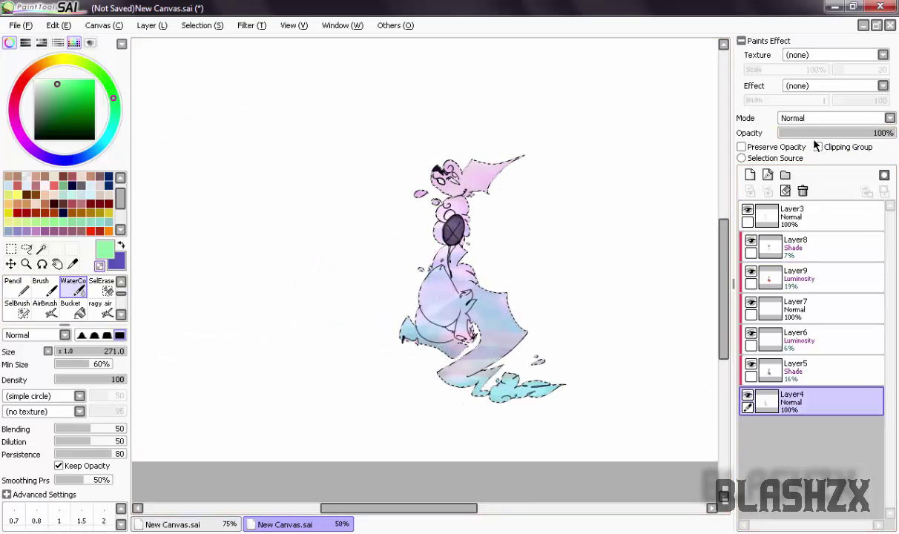
click(761, 219)
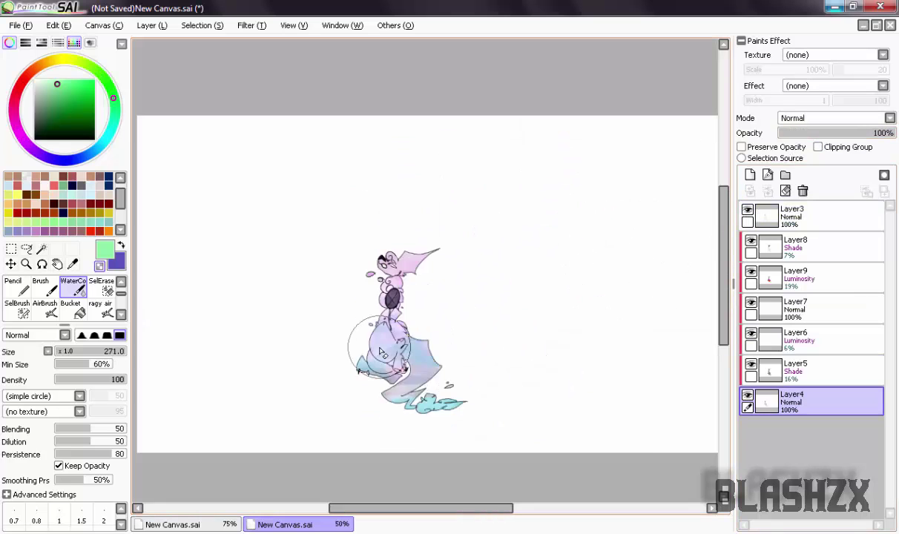
key(ctrl+minus)
key(ctrl+t)
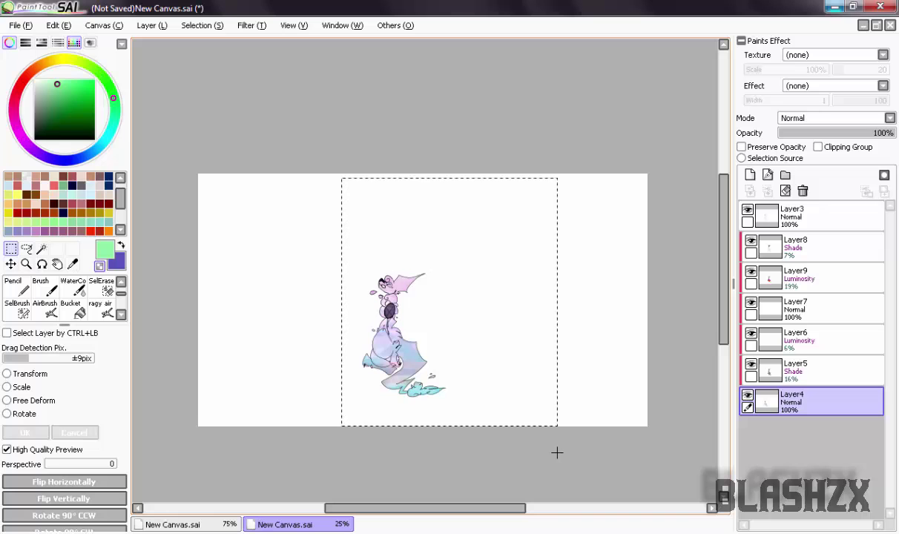
click(761, 236)
click(765, 217)
key(ctrl+v)
- Try to enlarge and reposition the pasted copy of the creature with a transform
key(ctrl+t)
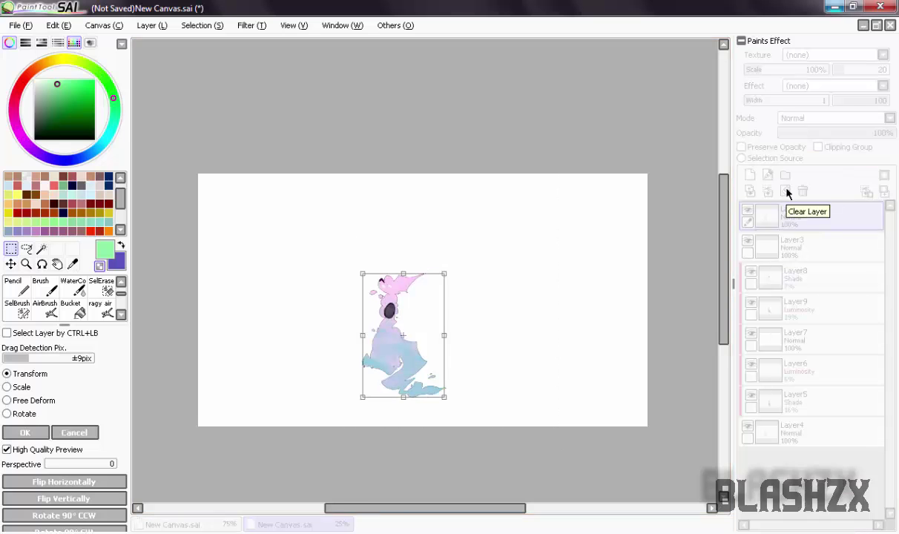
scroll(527, 282, up, 5)
scroll(347, 404, down, 2)
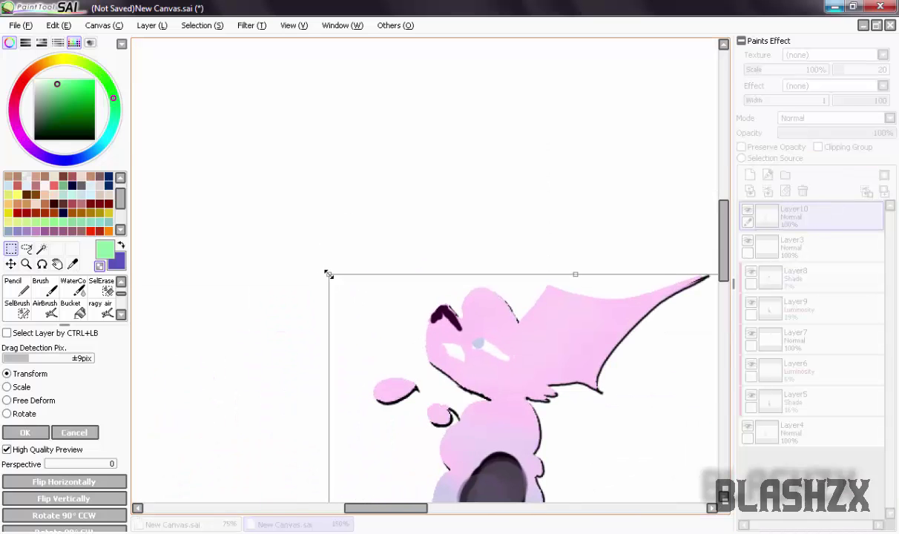
scroll(518, 310, down, 3)
scroll(561, 397, up, 4)
scroll(353, 255, down, 3)
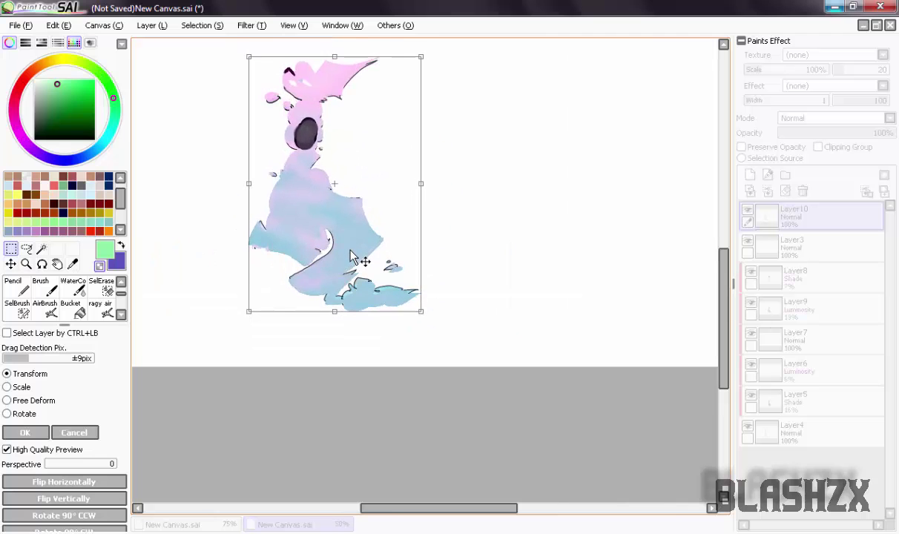
drag(227, 60, 193, 65)
drag(357, 171, 310, 171)
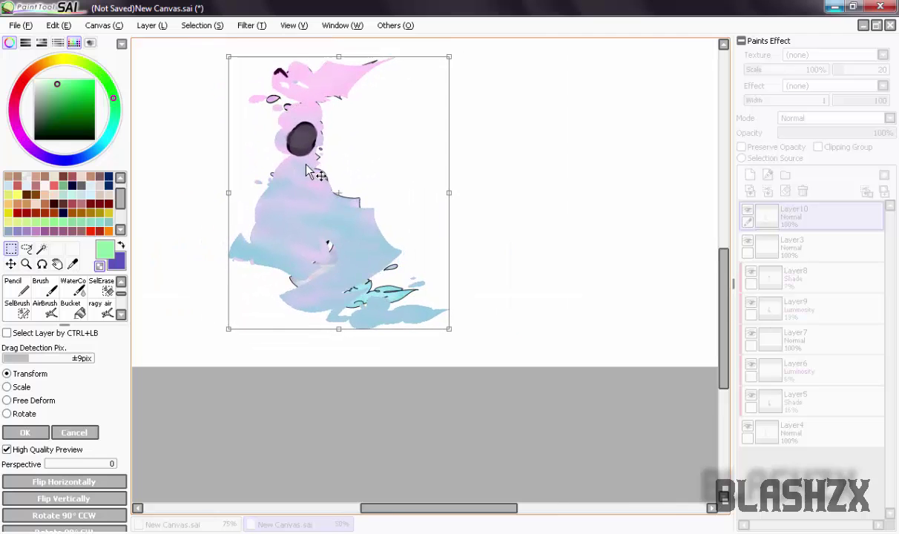
key(Return)
- Set the pasted copy to Shade mode with clipping to the line art and try its opacity at 36%
scroll(445, 223, up, 3)
click(834, 118)
scroll(586, 195, down, 4)
scroll(520, 222, up, 2)
click(837, 133)
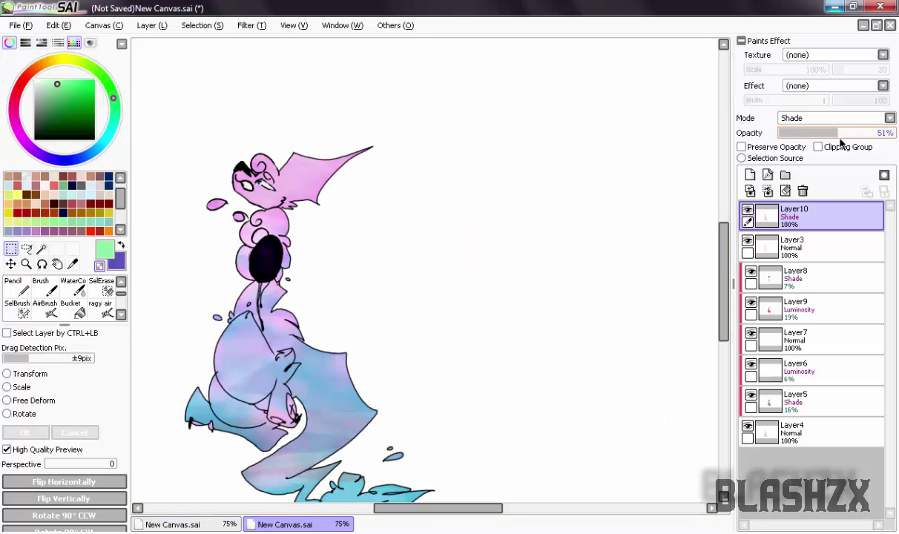
click(885, 133)
click(829, 147)
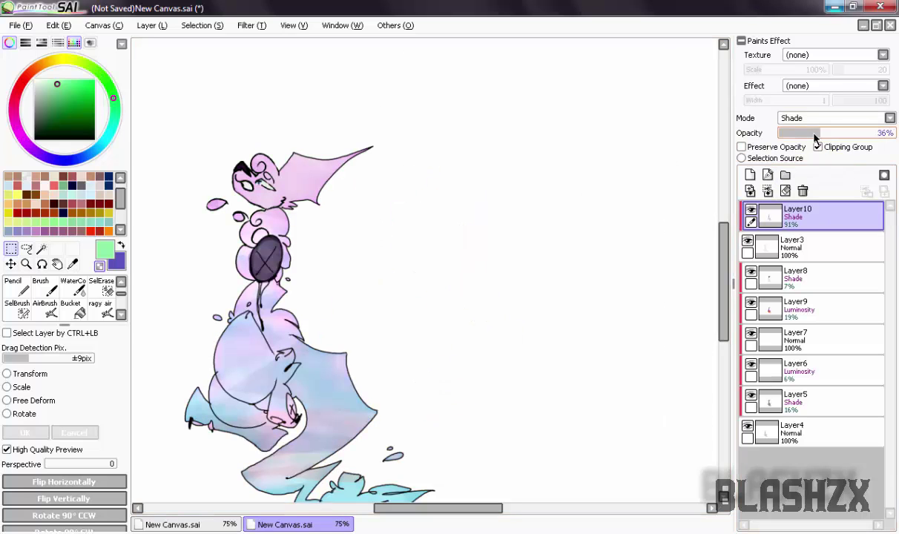
- Try scaling the clipped copy up far beyond the creature and discard its layer
key(ctrl+t)
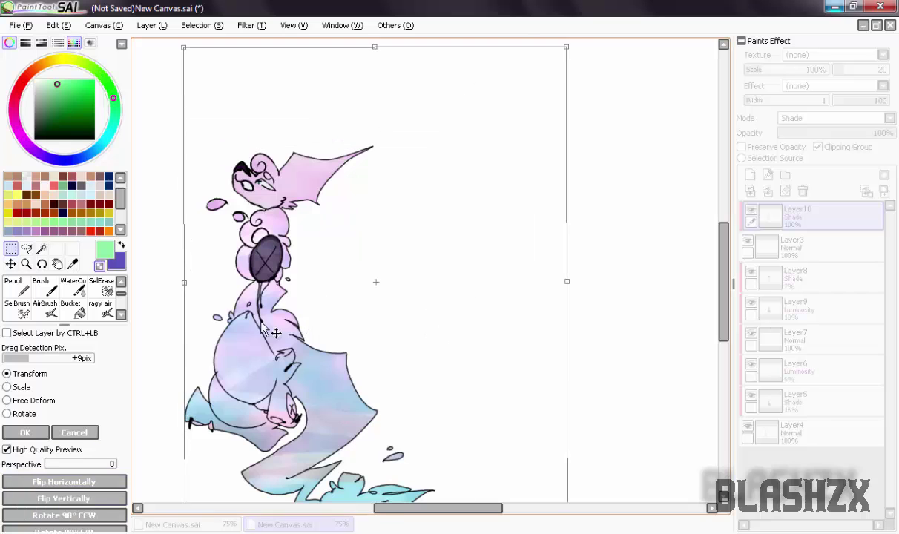
scroll(327, 332, down, 3)
scroll(328, 332, up, 1)
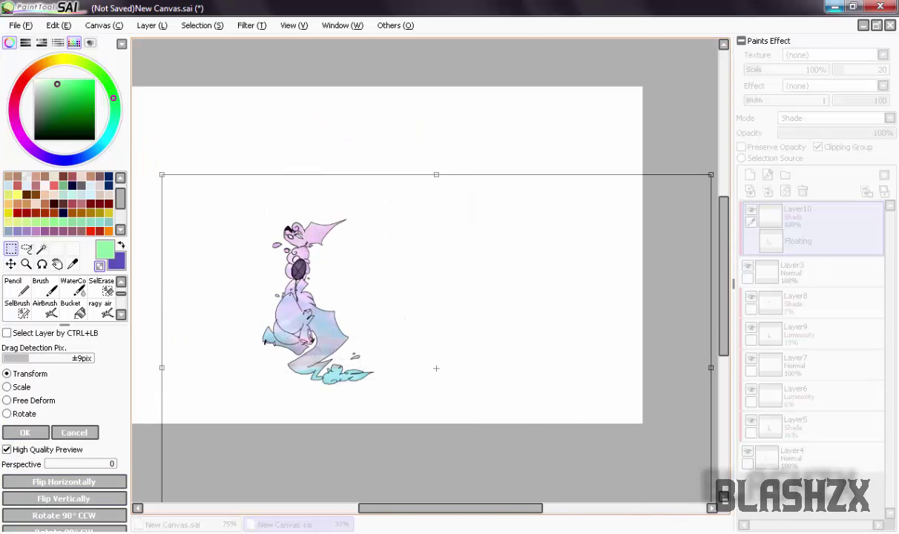
drag(491, 85, 491, 35)
click(30, 432)
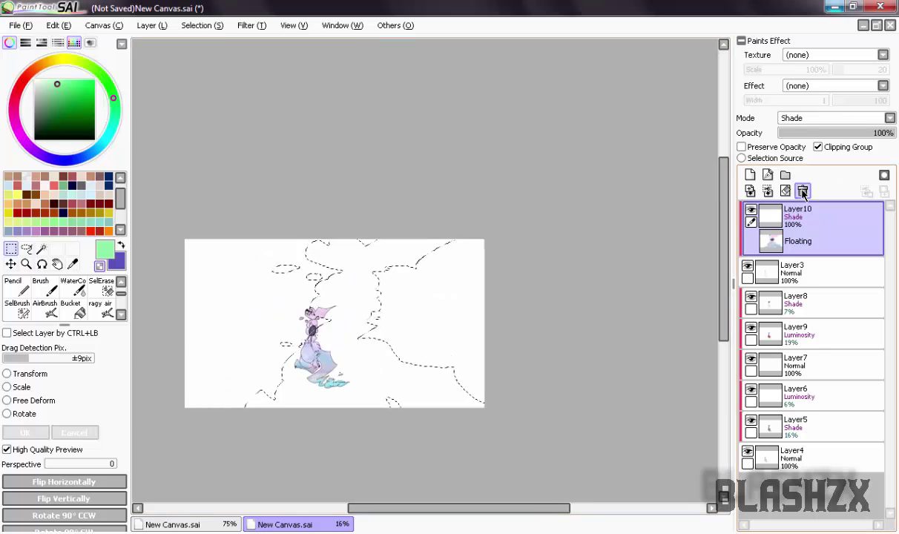
- Clip a new empty layer to the line art and recolour the head outlines dark purple with the Pencil at size 23.5
click(818, 147)
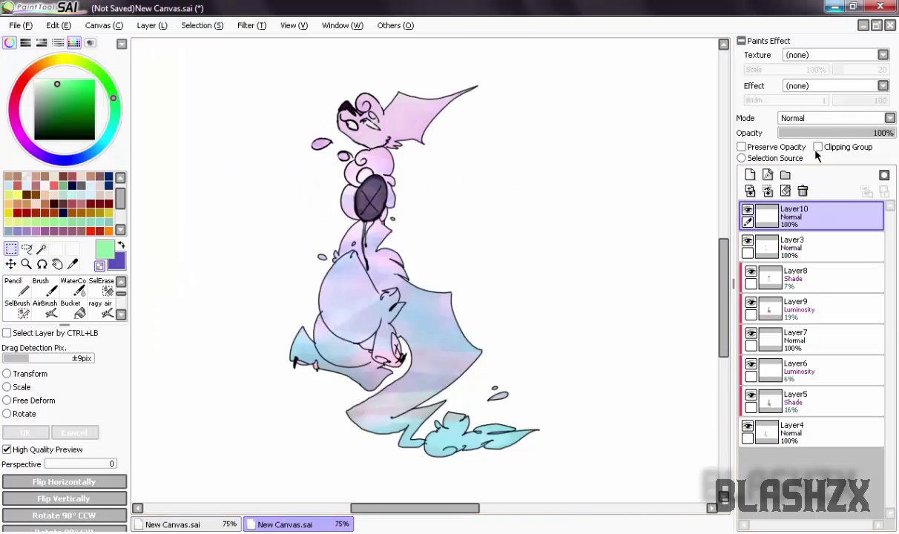
click(819, 147)
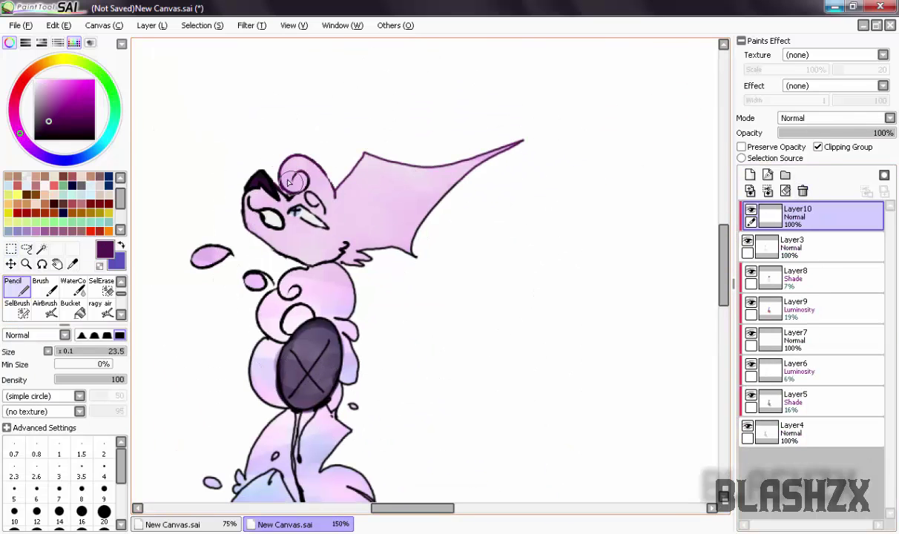
scroll(292, 256, up, 1)
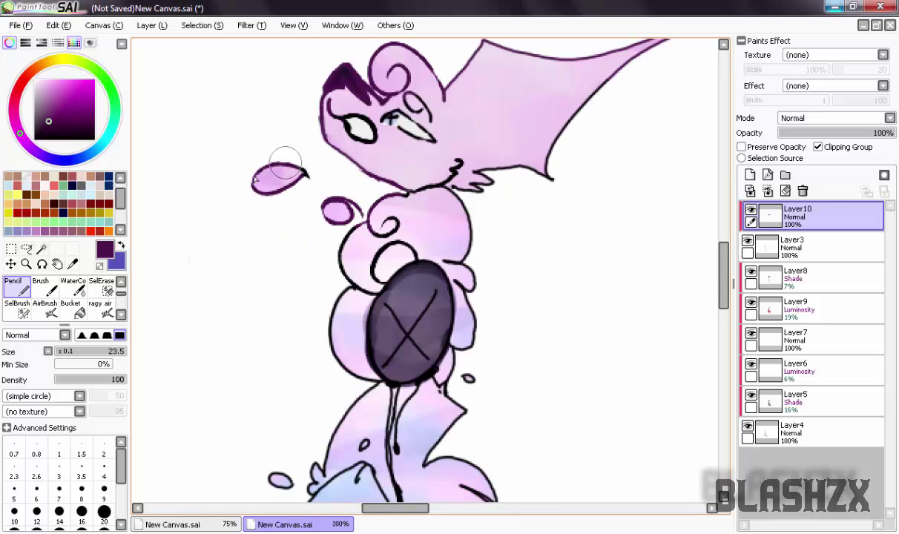
- Recolour the outlines down the creature's neck and body from purple to pale lavender with the Pencil at size 23.5
scroll(354, 280, down, 3)
scroll(322, 311, up, 3)
scroll(321, 298, up, 2)
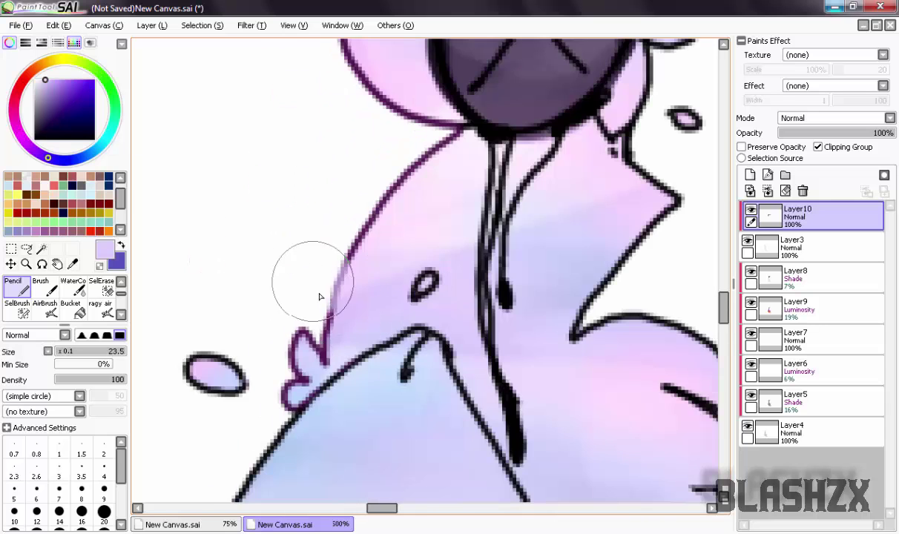
scroll(336, 319, down, 4)
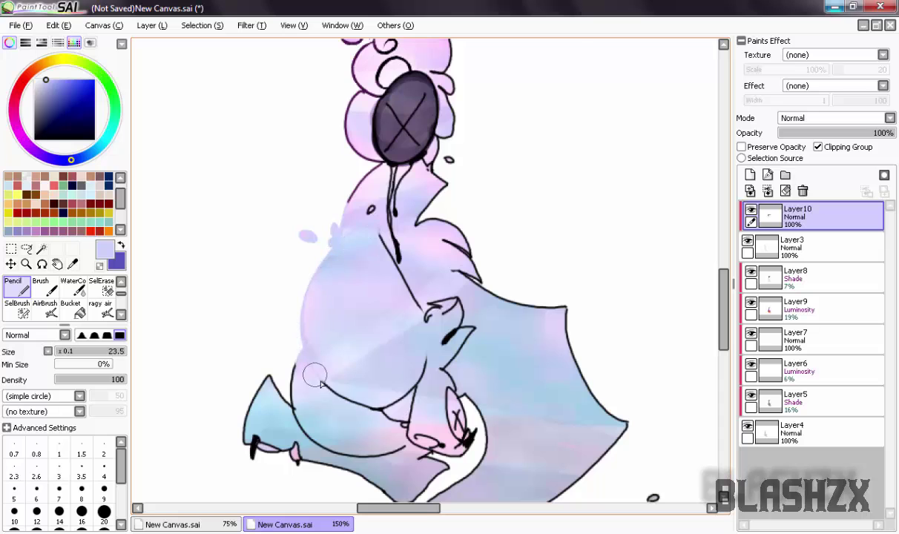
scroll(402, 414, down, 5)
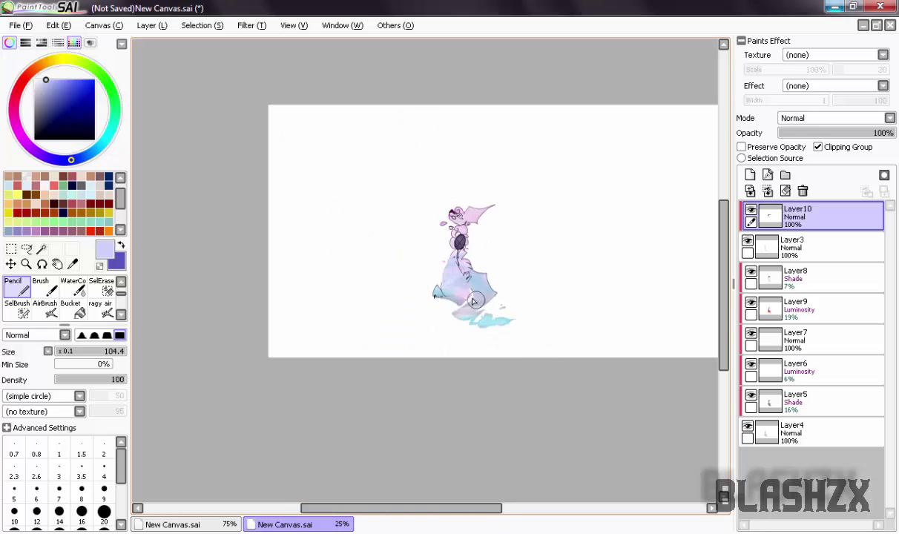
- Cover the remaining line art in pale blue with the Pencil at size 104.4 and set the layer to Luminosity at 48% opacity
scroll(451, 216, up, 5)
scroll(831, 118, down, 5)
scroll(831, 118, up, 1)
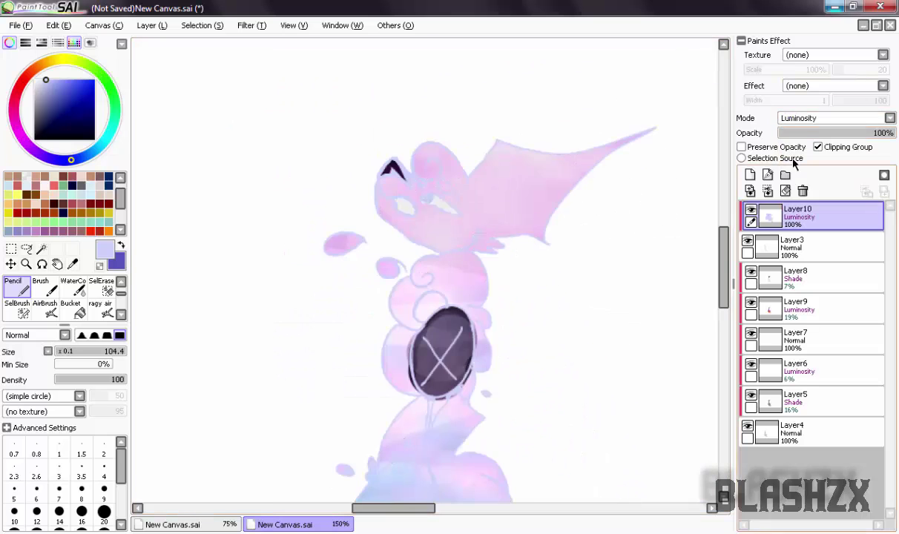
drag(861, 138, 834, 134)
scroll(483, 299, down, 2)
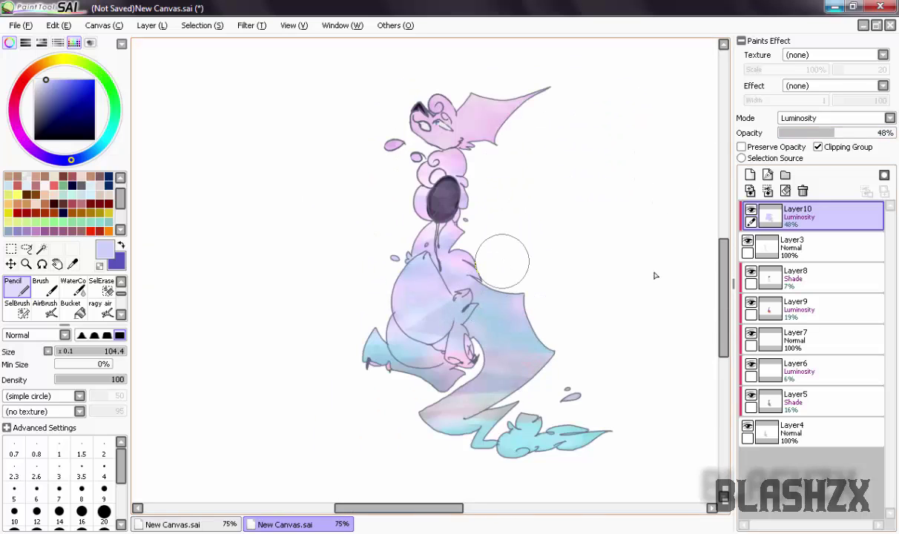
- Add a new layer beneath all the creature's layers and try a dark navy Pencil fill at size 500 behind the creature
click(749, 174)
drag(816, 215, 816, 464)
scroll(427, 275, down, 2)
scroll(275, 387, up, 1)
click(401, 255)
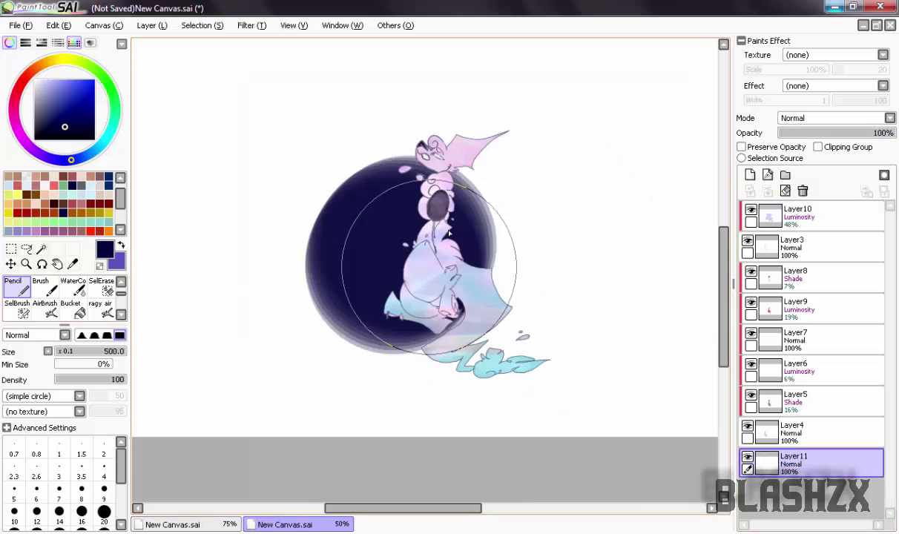
key(ctrl+z)
- Paint a textured navy and blue backdrop behind the creature with the Brush at size 500, using Spread and Carpet 01
key(b)
drag(467, 231, 466, 247)
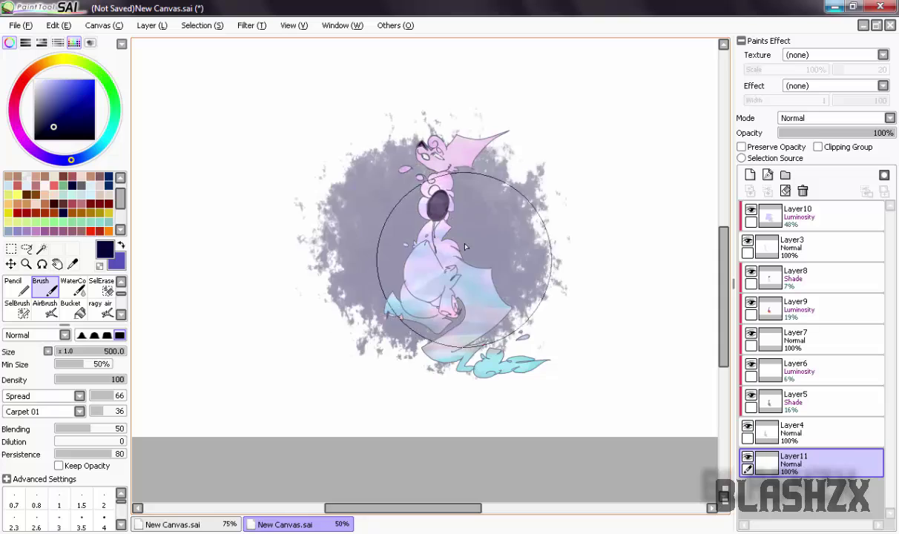
click(466, 247)
click(67, 107)
scroll(474, 224, up, 1)
- Clip a new layer to the backdrop and draw a black signature beside the dark oval with the Pencil at size 2.5
click(749, 174)
click(818, 147)
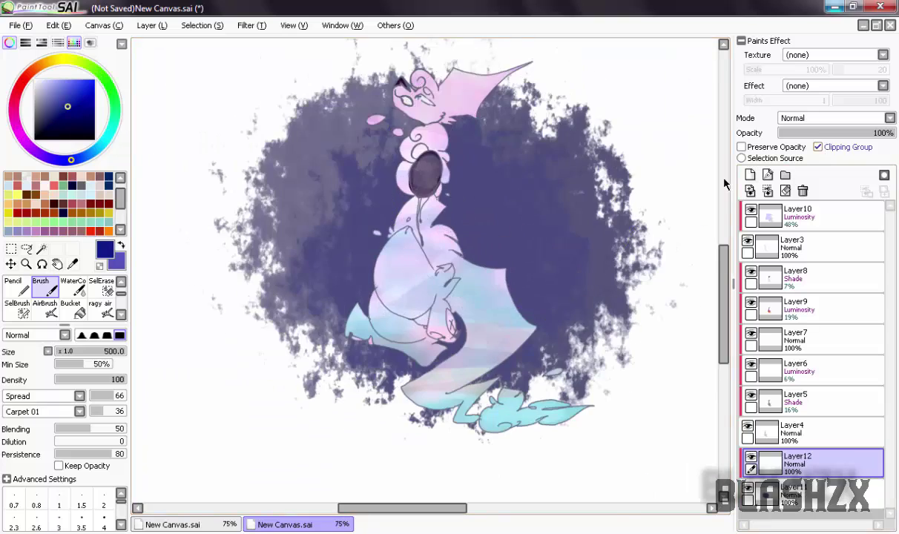
scroll(426, 275, up, 2)
scroll(427, 275, down, 2)
key(n)
scroll(427, 274, up, 2)
mouse_move(410, 302)
mouse_down()
mouse_move(413, 245)
mouse_move(393, 245)
mouse_up()
mouse_move(399, 172)
mouse_down()
mouse_move(467, 161)
mouse_move(446, 193)
mouse_up()
drag(415, 211, 499, 274)
click(532, 221)
click(512, 248)
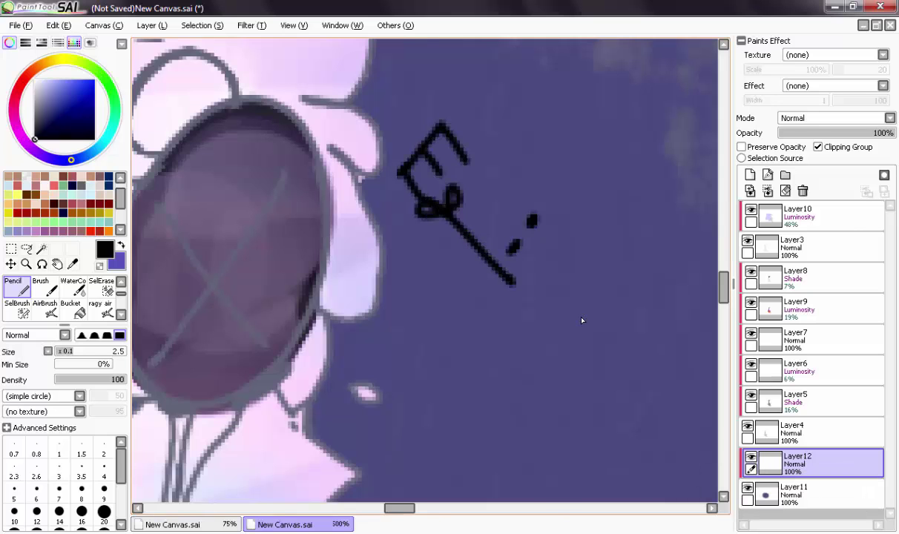
- Try handwriting a black note beginning "Ps. I changed" on the backdrop below the signature with the Pencil at size 2.5
scroll(582, 321, down, 2)
drag(349, 249, 382, 298)
scroll(406, 240, up, 2)
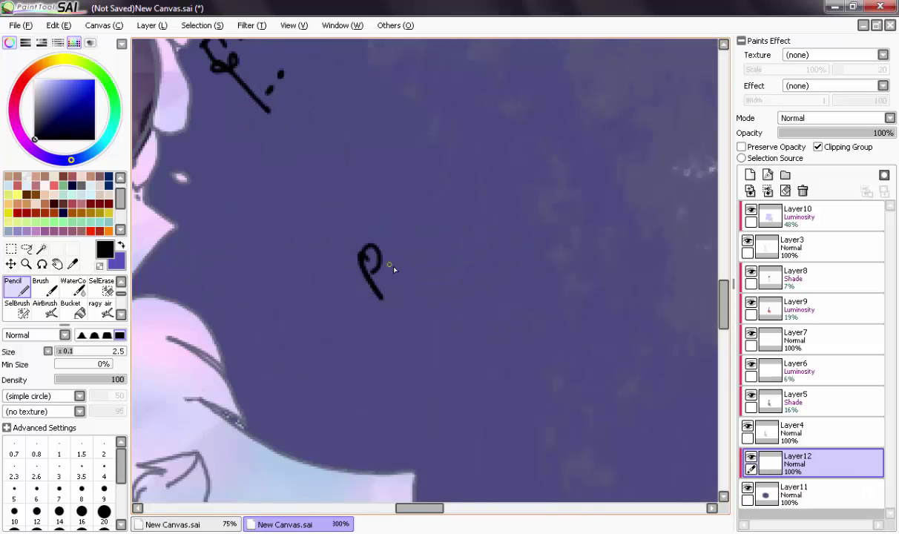
drag(483, 220, 460, 269)
drag(512, 215, 538, 226)
drag(546, 197, 576, 239)
drag(586, 194, 653, 170)
drag(427, 340, 458, 360)
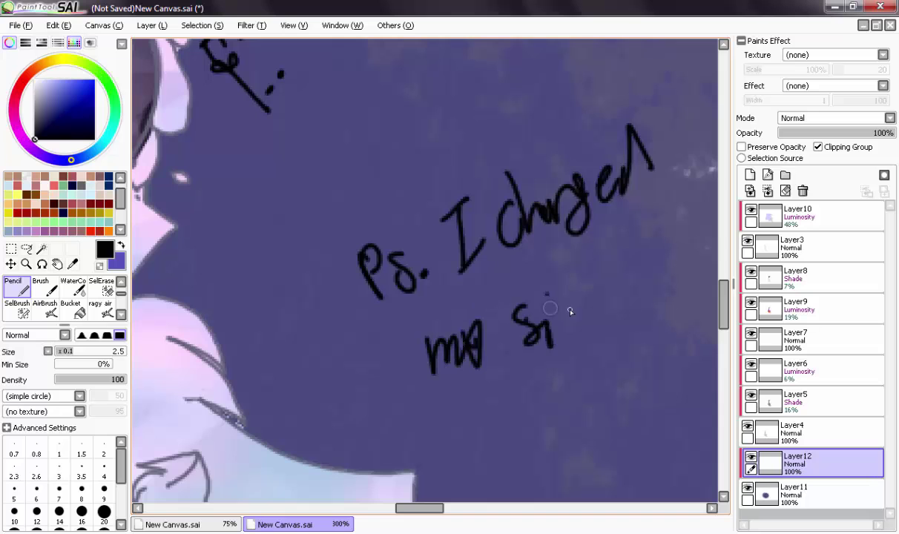
drag(568, 311, 572, 348)
drag(586, 326, 646, 312)
drag(627, 250, 656, 272)
- Undo the strokes of the handwritten note below the signature
key(ctrl+z)
key(ctrl+z)
key(ctrl+z)
key(ctrl+z)
key(ctrl+z)
key(ctrl+z)
key(ctrl+z)
key(ctrl+z)
key(ctrl+z)
key(ctrl+z)
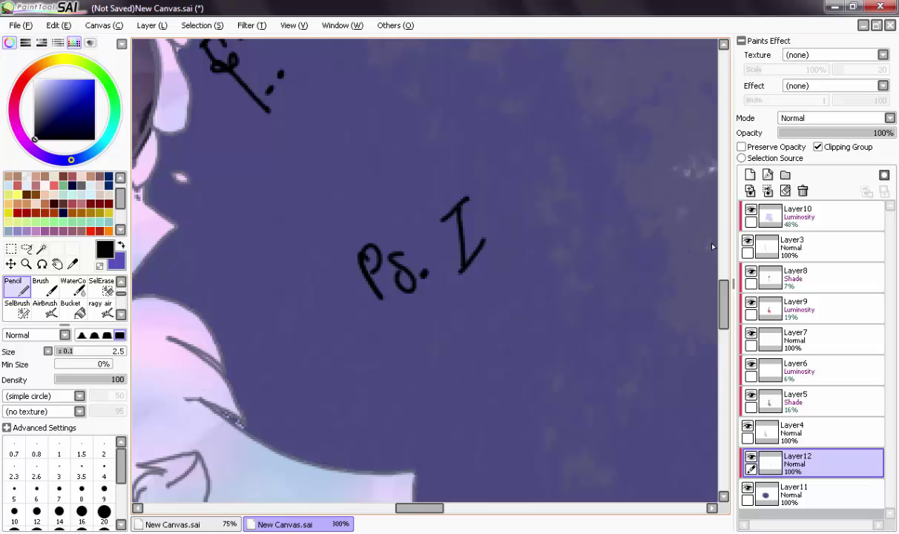
scroll(597, 214, down, 4)
scroll(520, 334, up, 1)
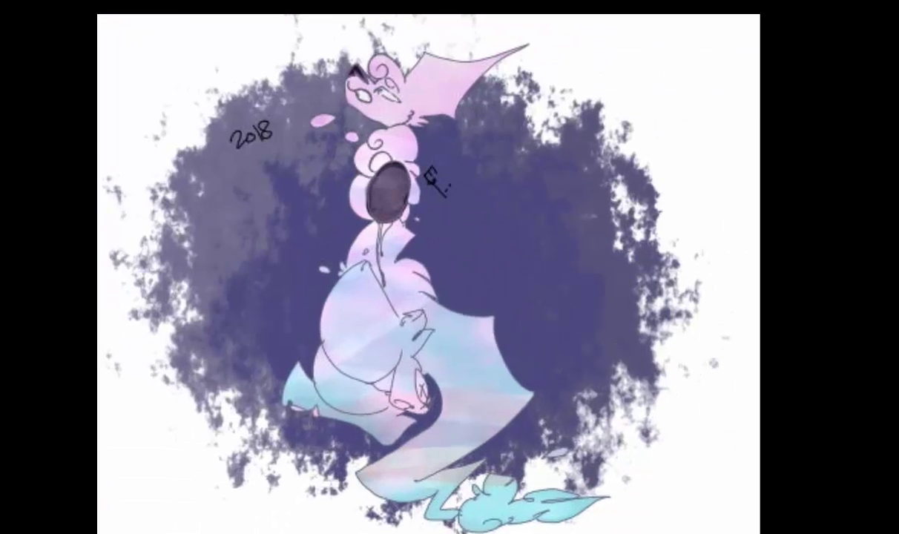